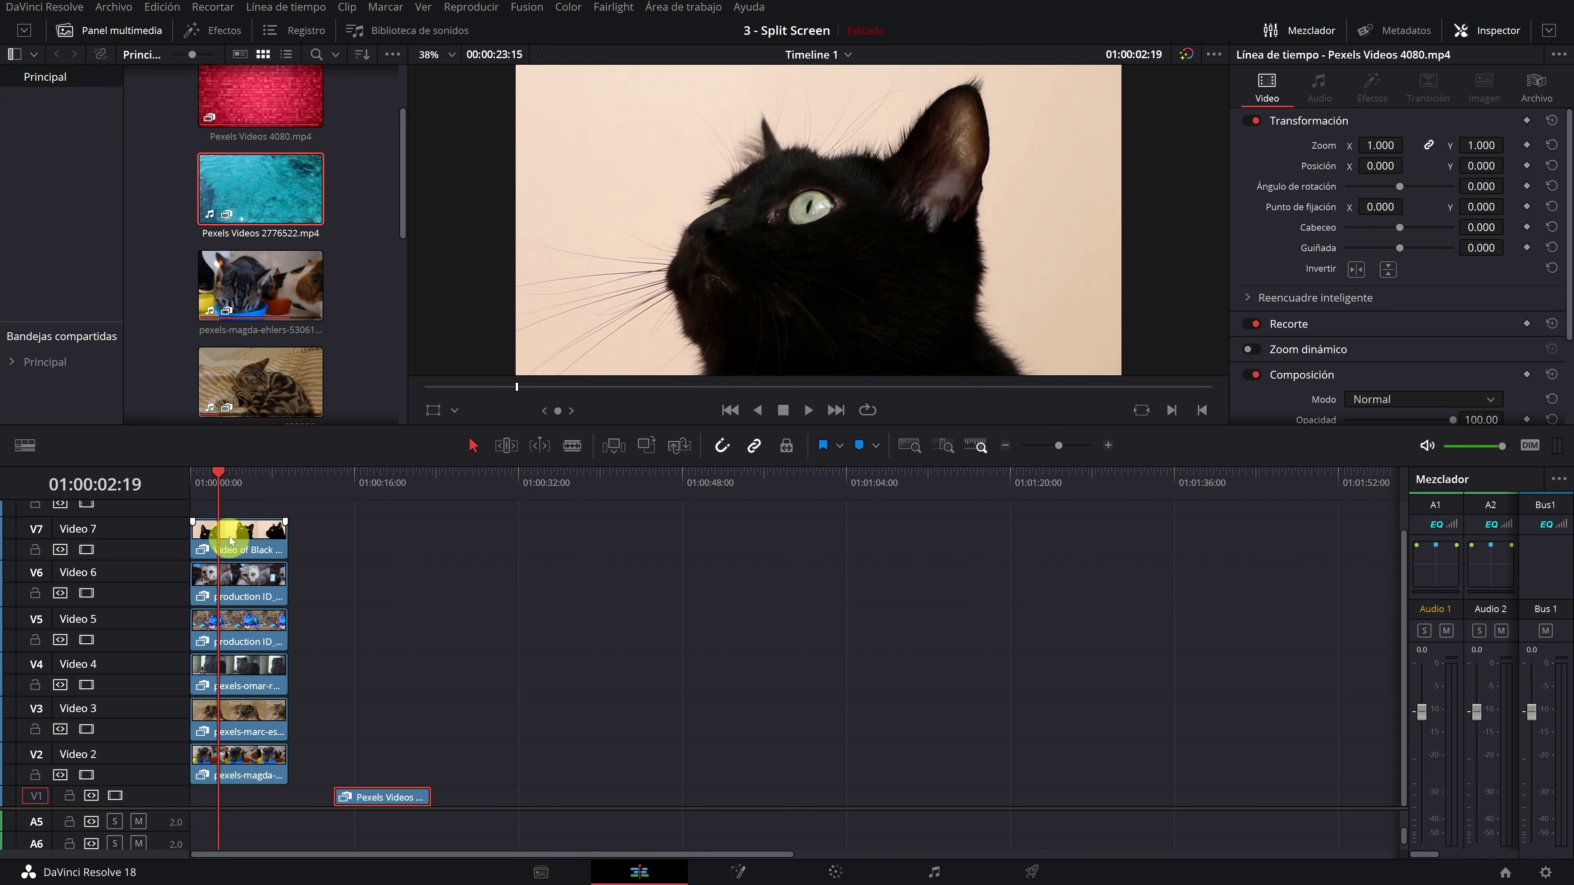
Hide the Video 7, 6 and 5 tracks to look beneath them, then enable them again.
click(86, 550)
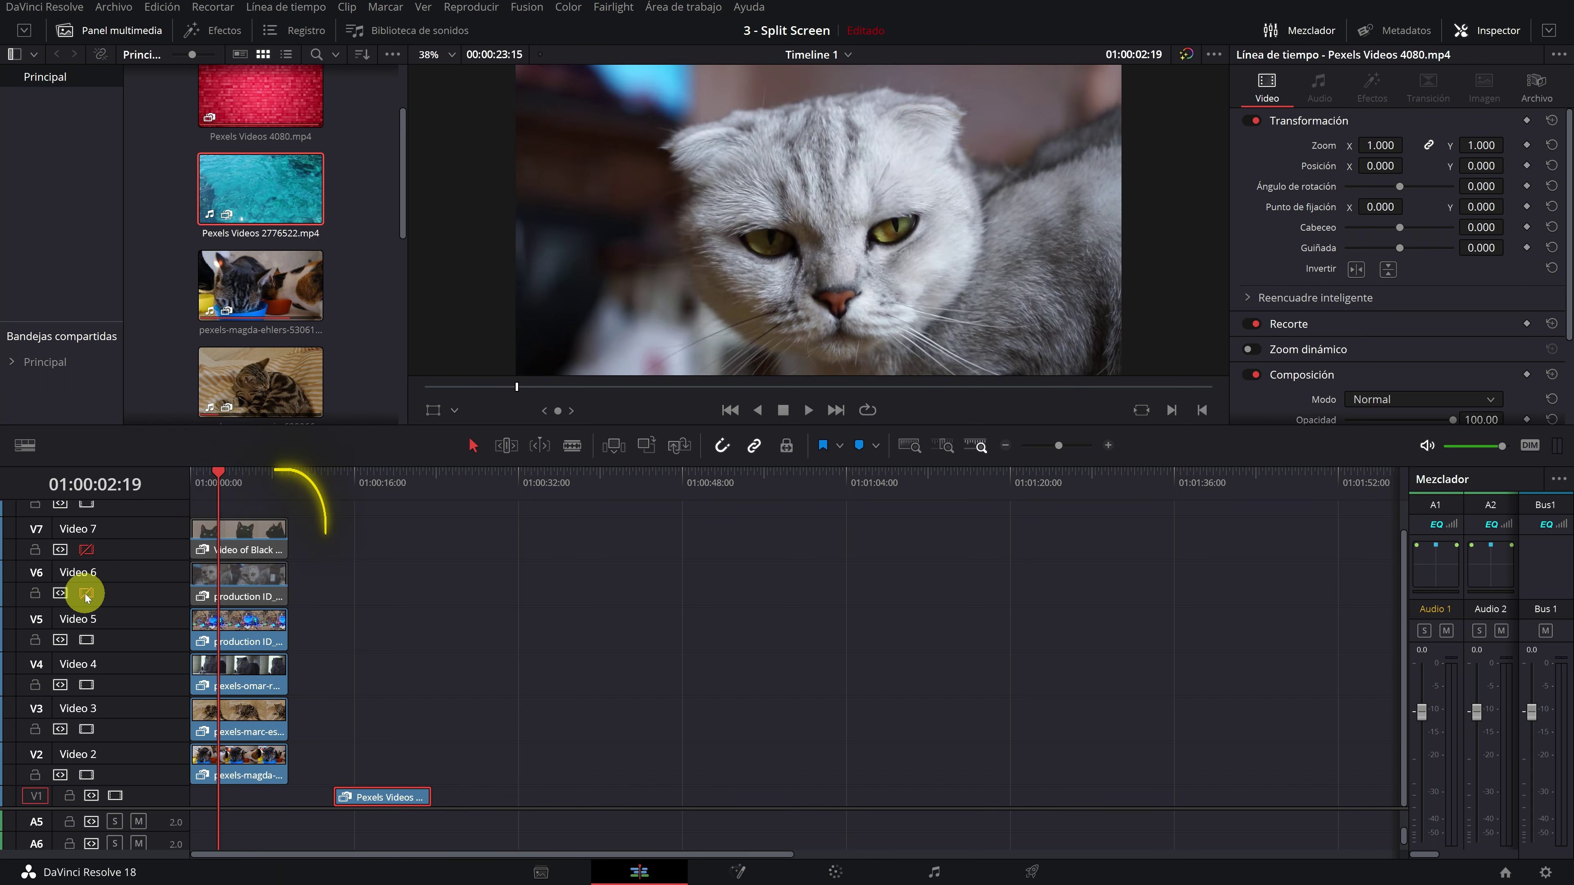
click(86, 594)
click(86, 639)
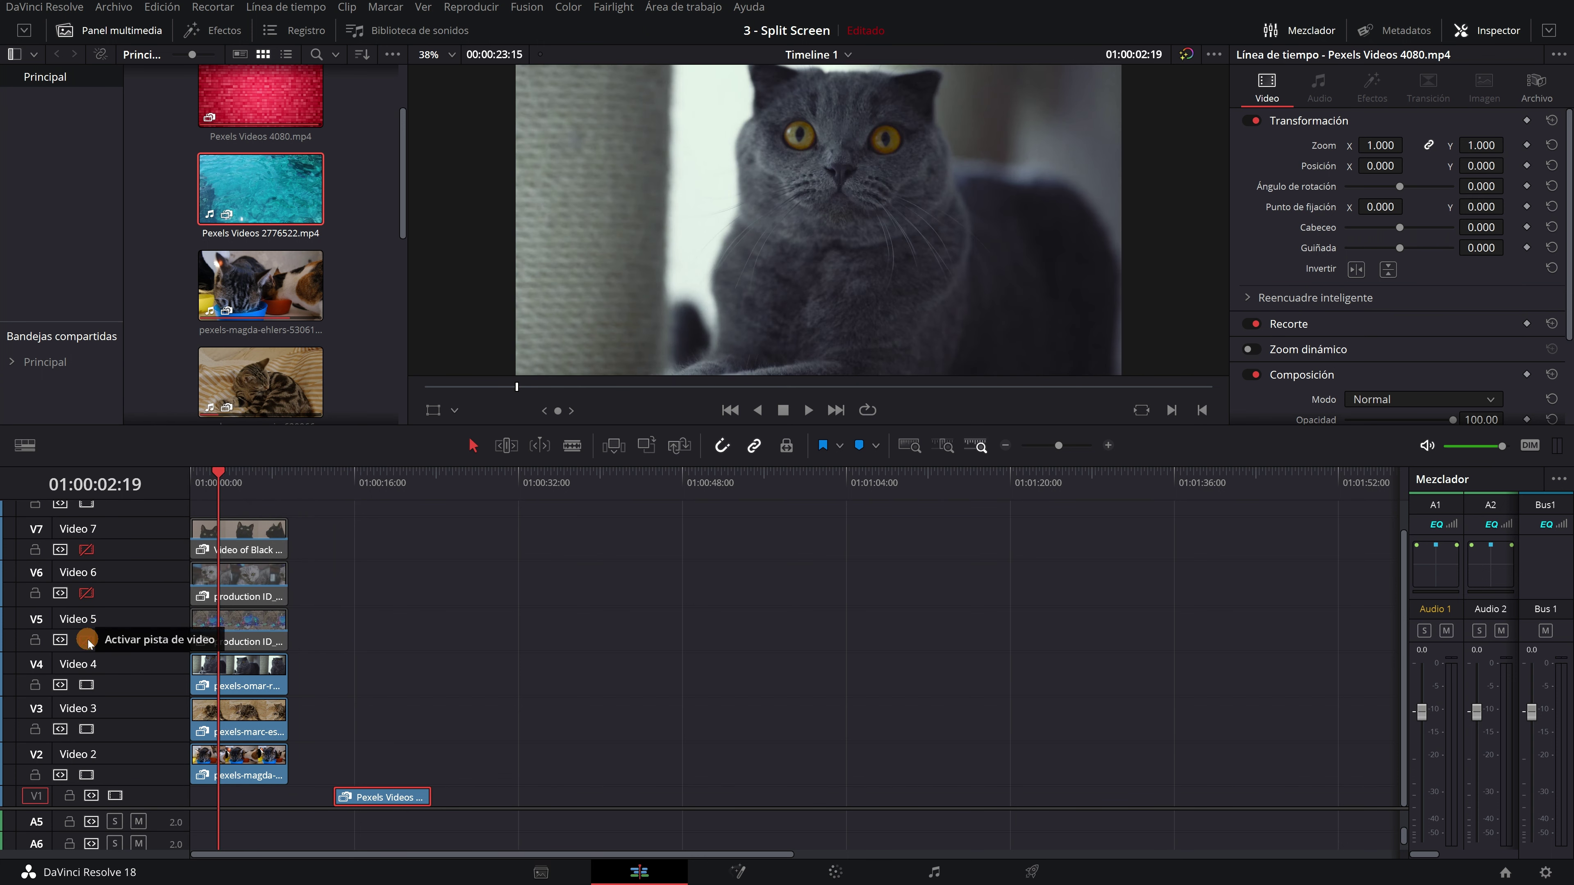
click(87, 639)
click(86, 594)
click(86, 549)
Scrub onto the red brick background clip on Video 1 and select it.
click(351, 485)
mouse_move(351, 487)
mouse_down()
mouse_move(400, 487)
mouse_move(374, 487)
mouse_up()
click(363, 789)
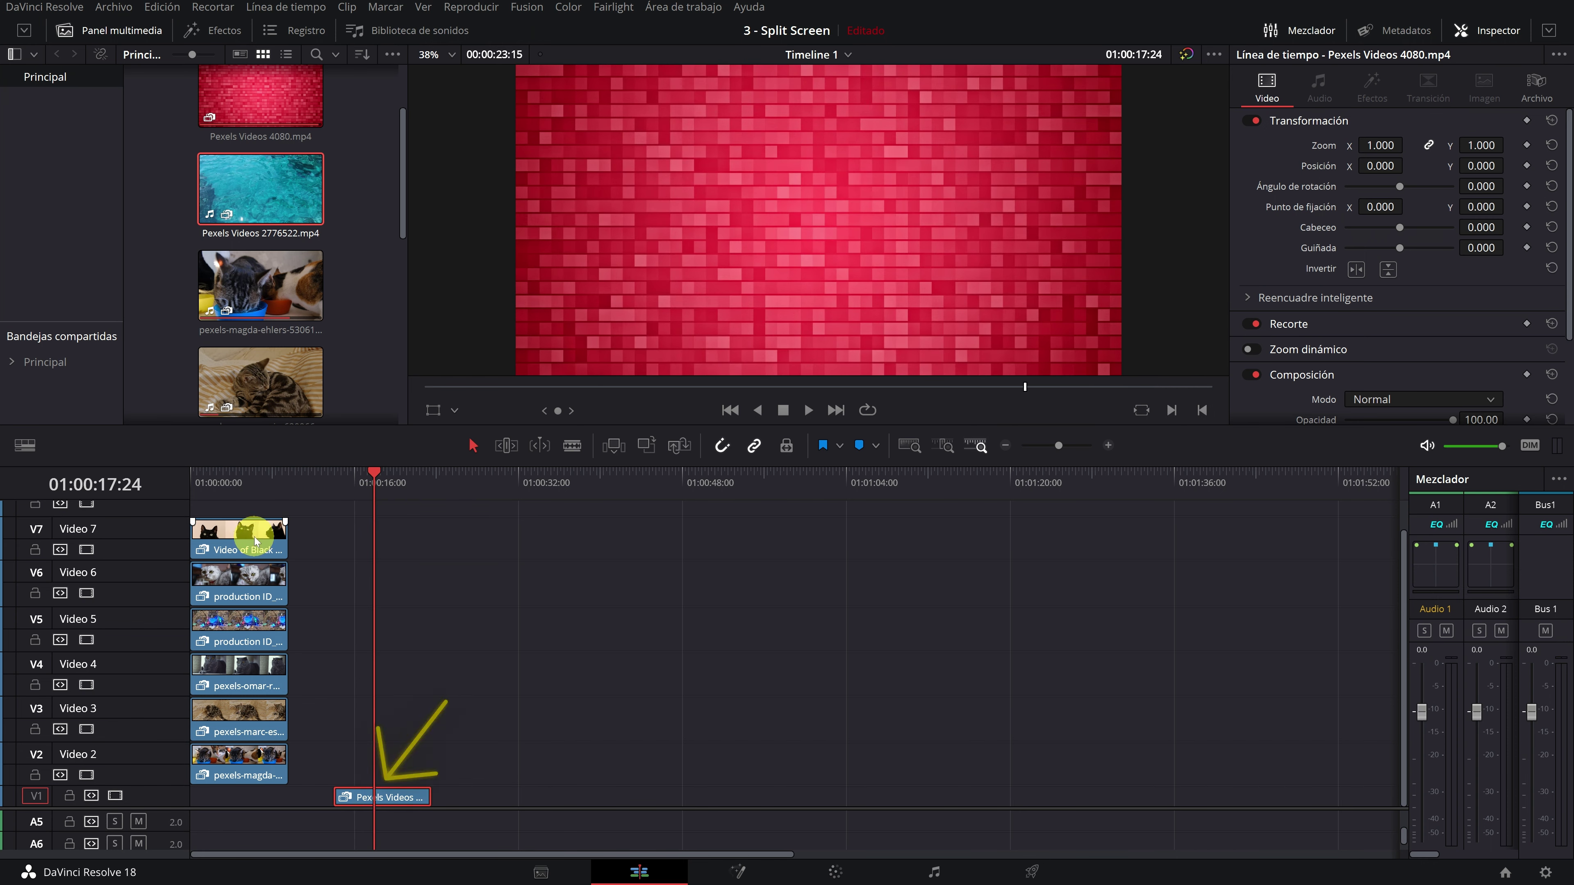
Move the red brick background clip to the start of the timeline.
drag(391, 802, 246, 799)
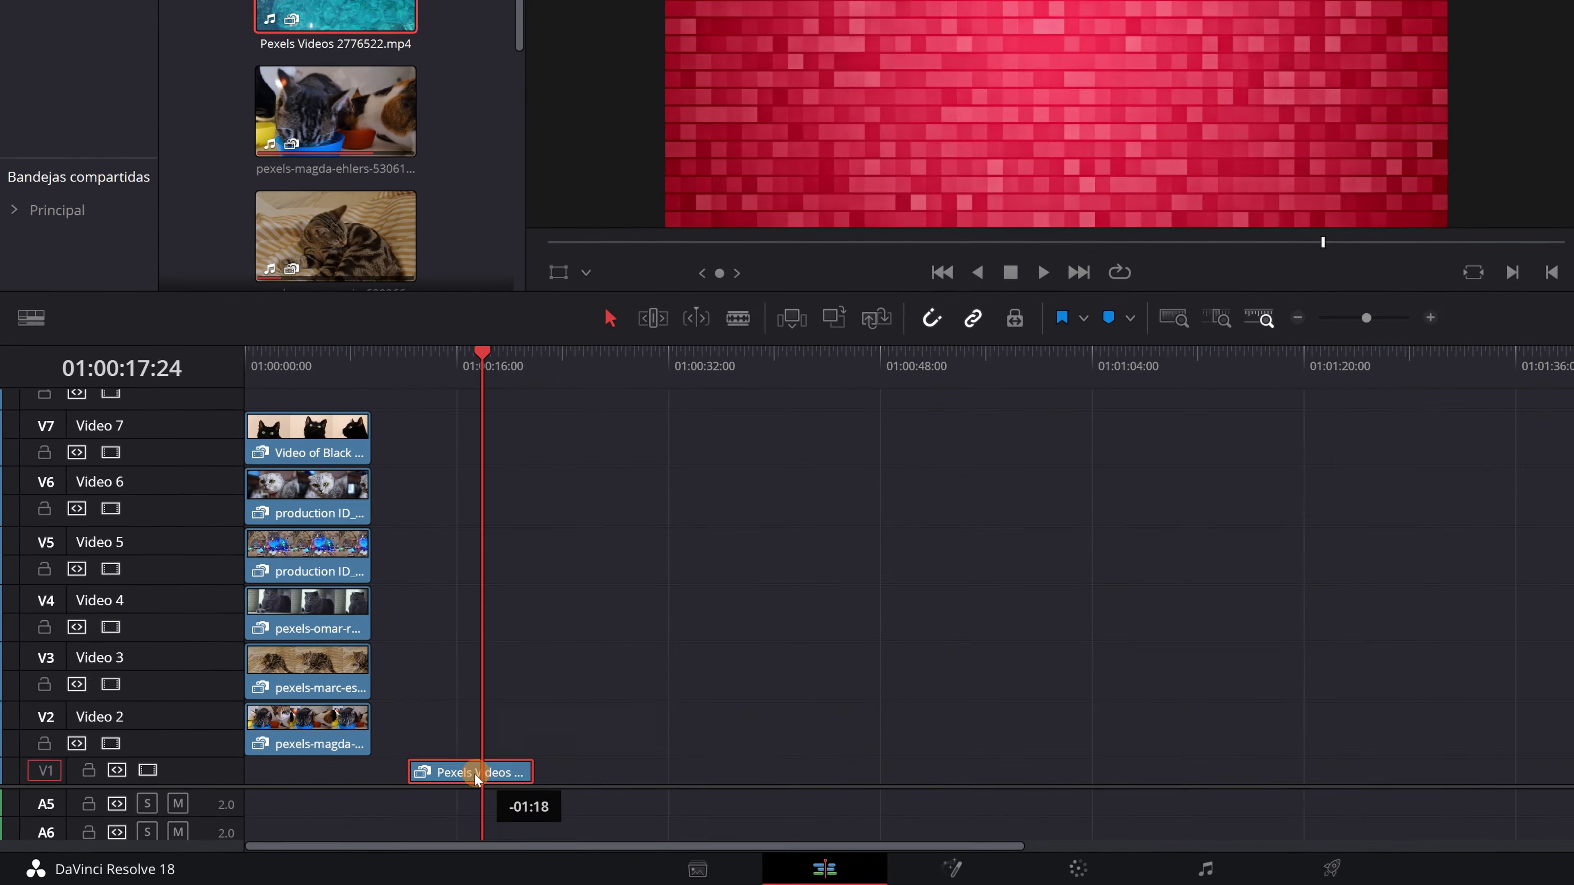
drag(328, 771, 329, 771)
drag(322, 339, 316, 348)
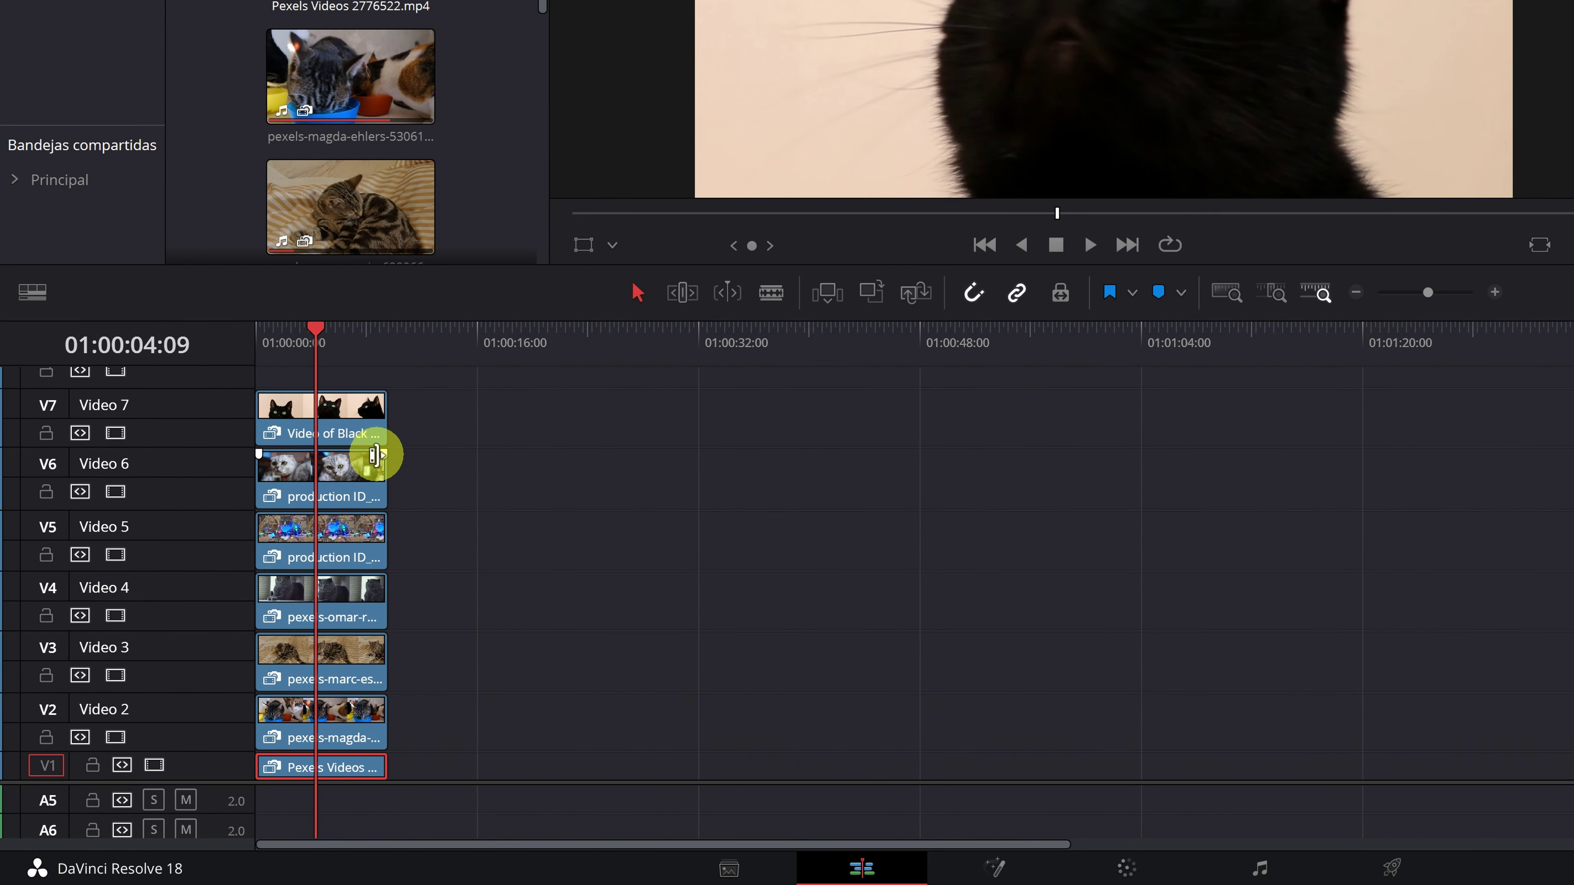
Shift the five Video 2–6 cat clips to start after the Video 7 black cat clip.
click(338, 505)
drag(340, 519, 296, 741)
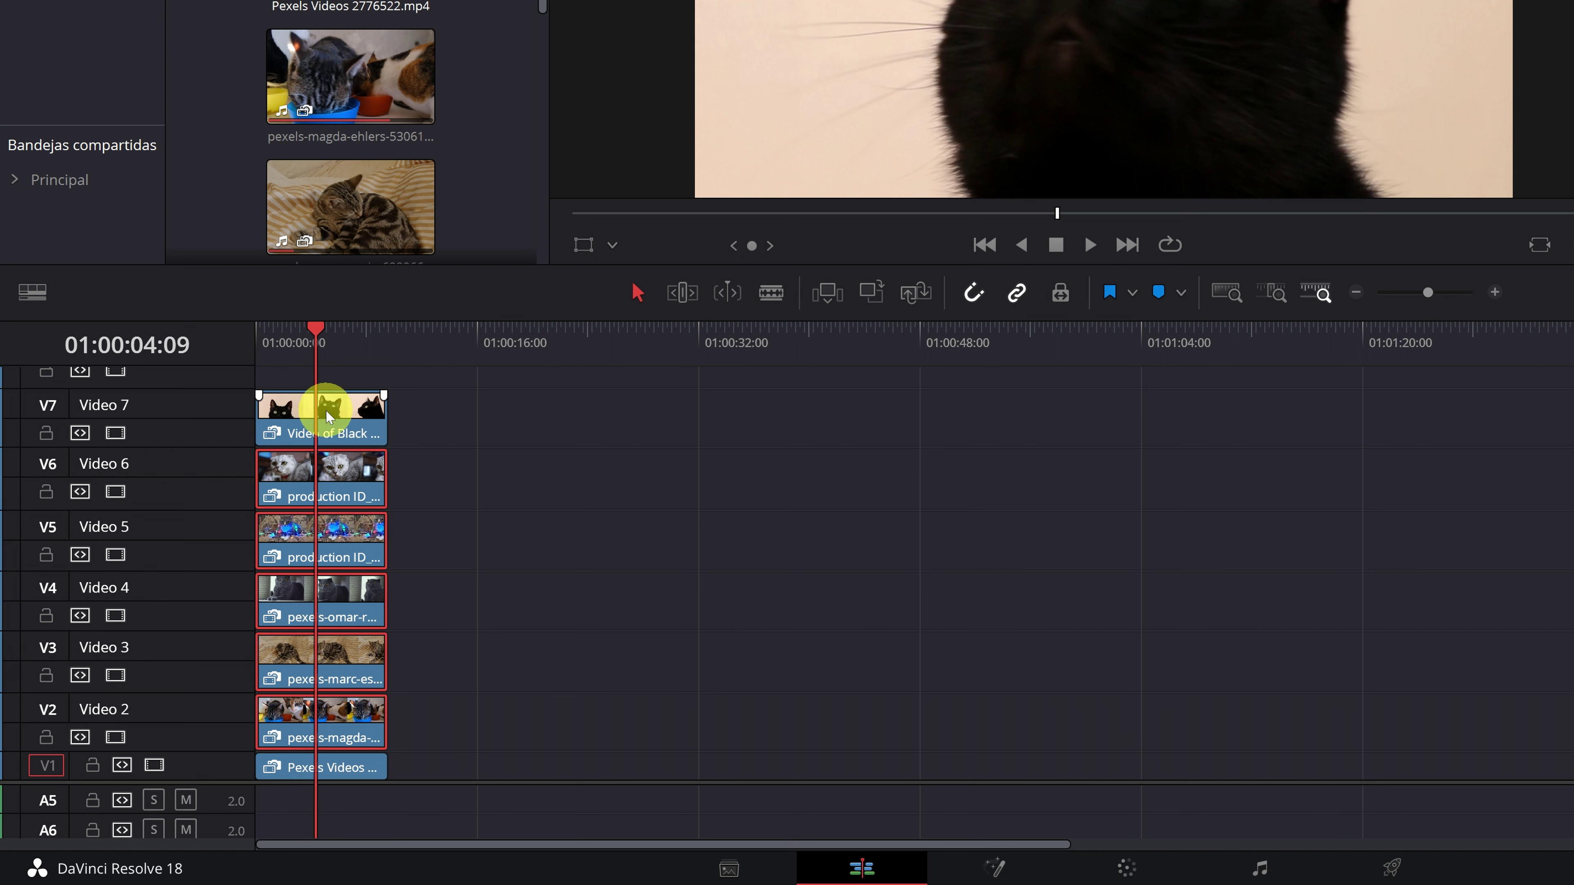
drag(316, 466, 433, 471)
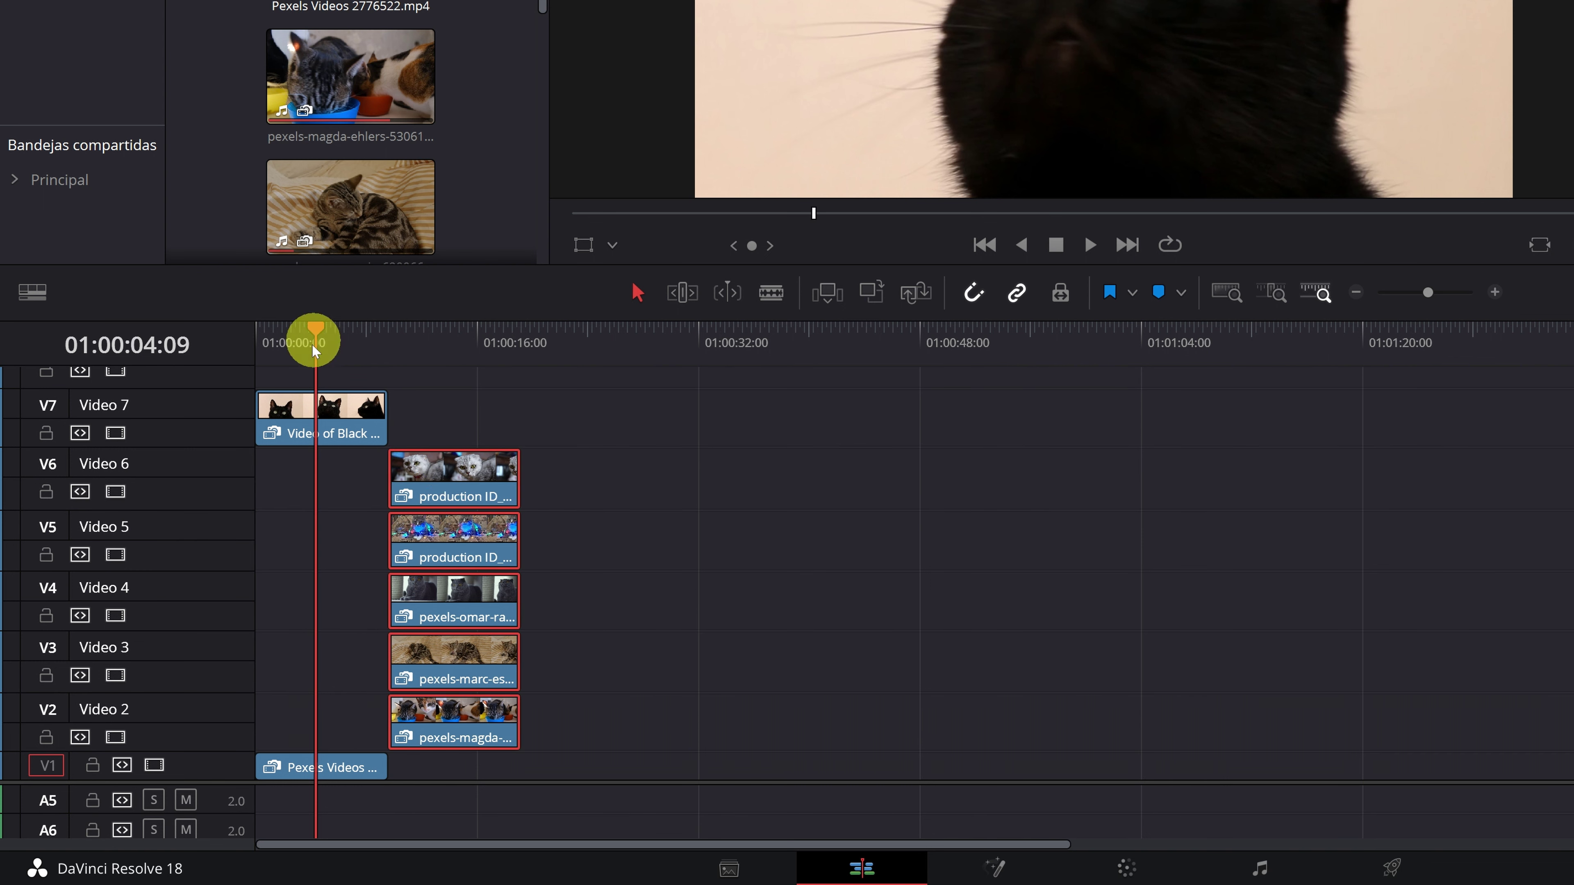
drag(314, 348, 301, 338)
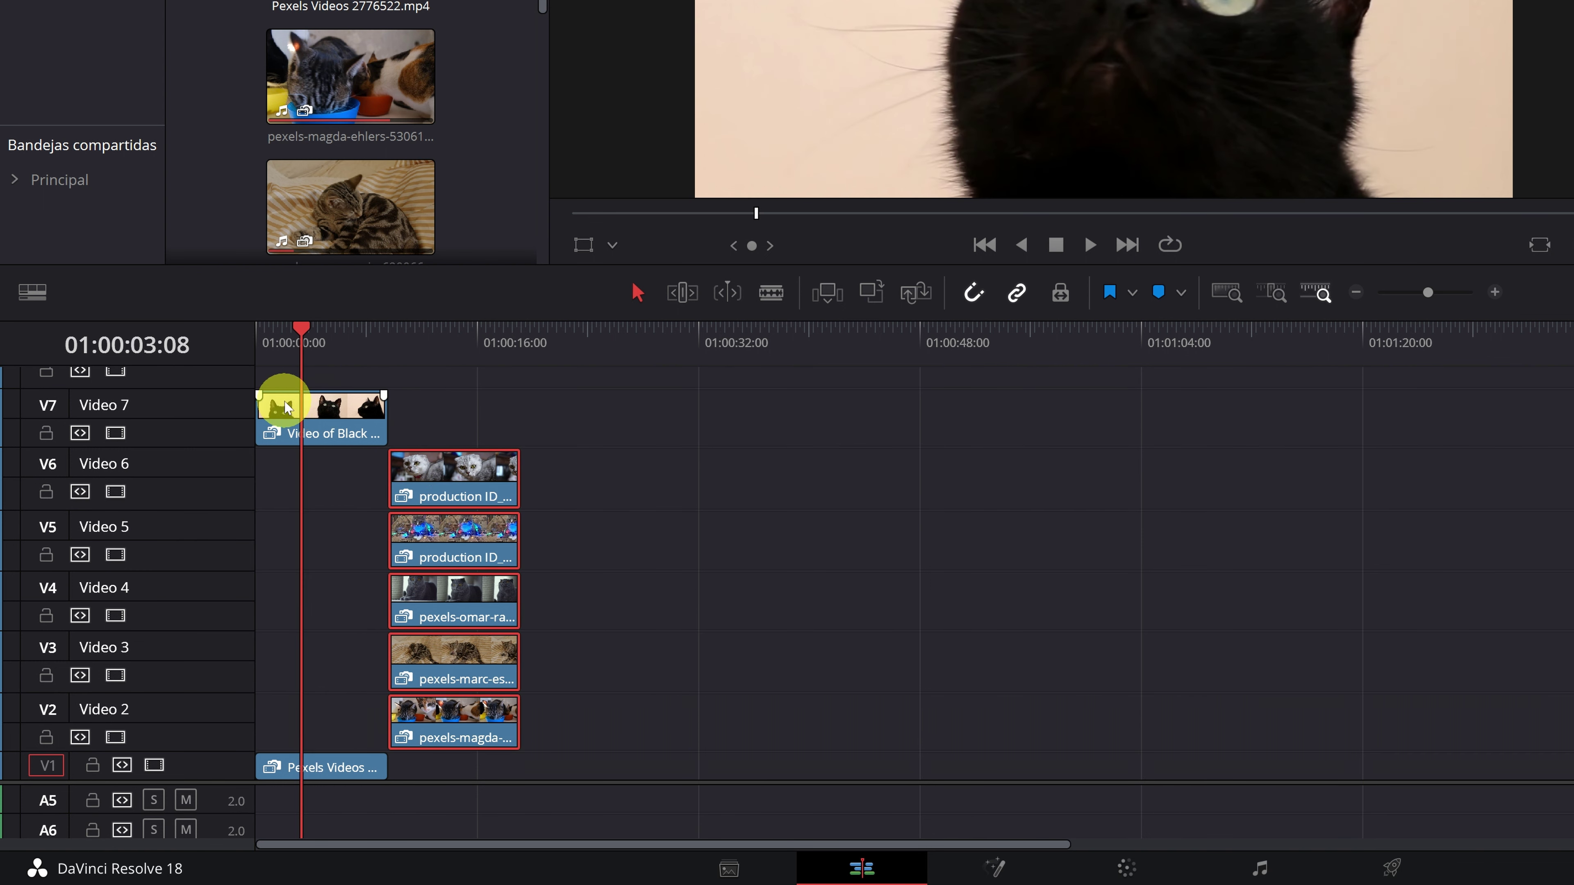
click(323, 412)
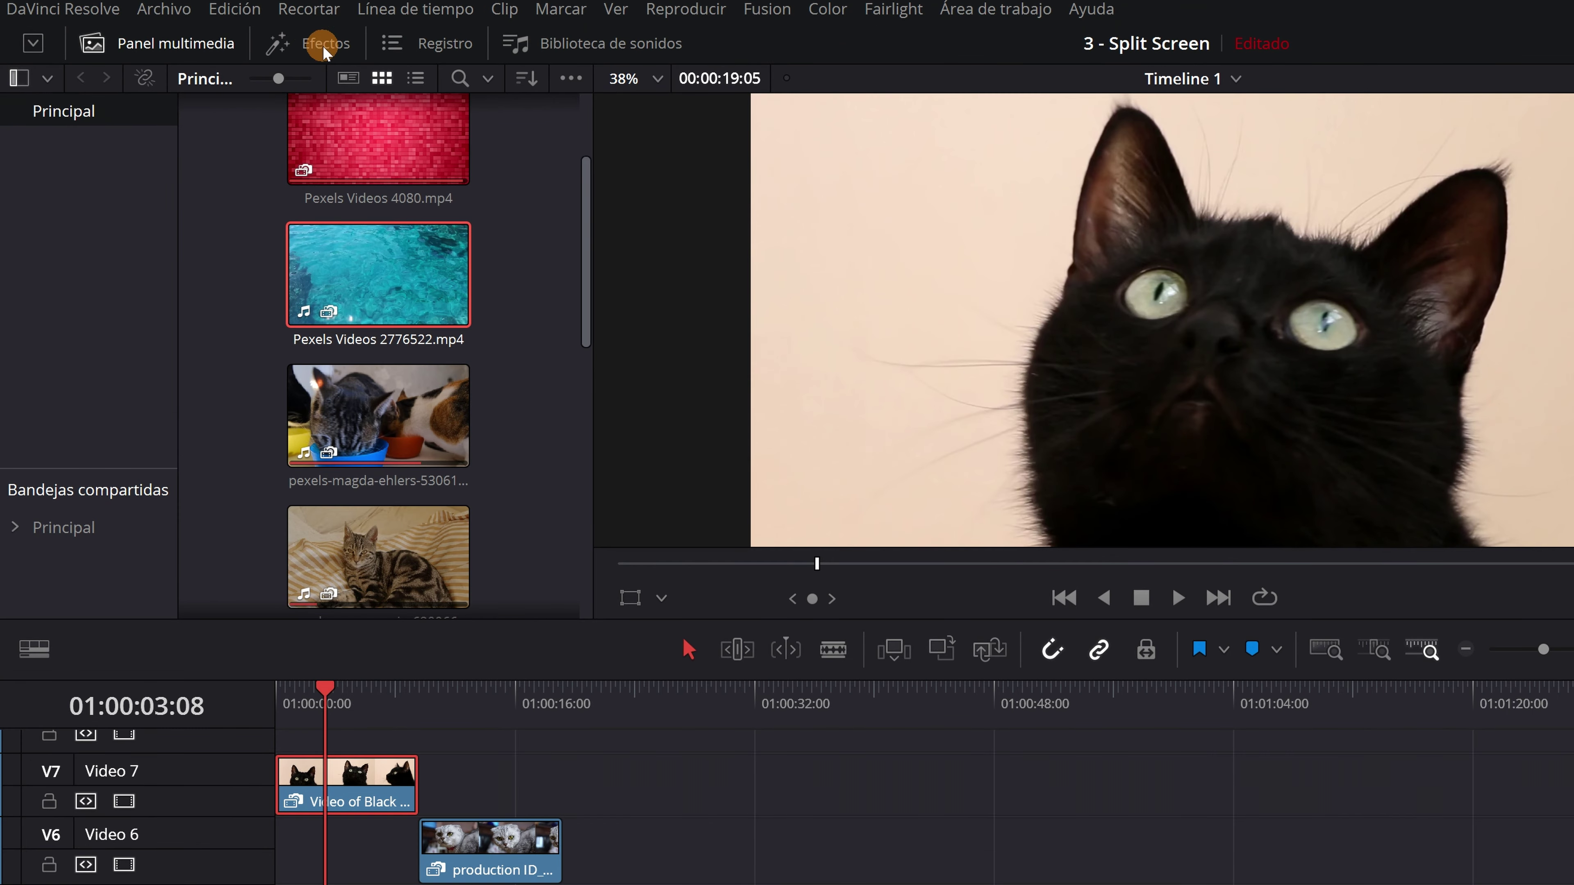
Search OpenFX filters for 'collage' and apply Collage de imágenes to the Video 7 black cat clip.
click(220, 35)
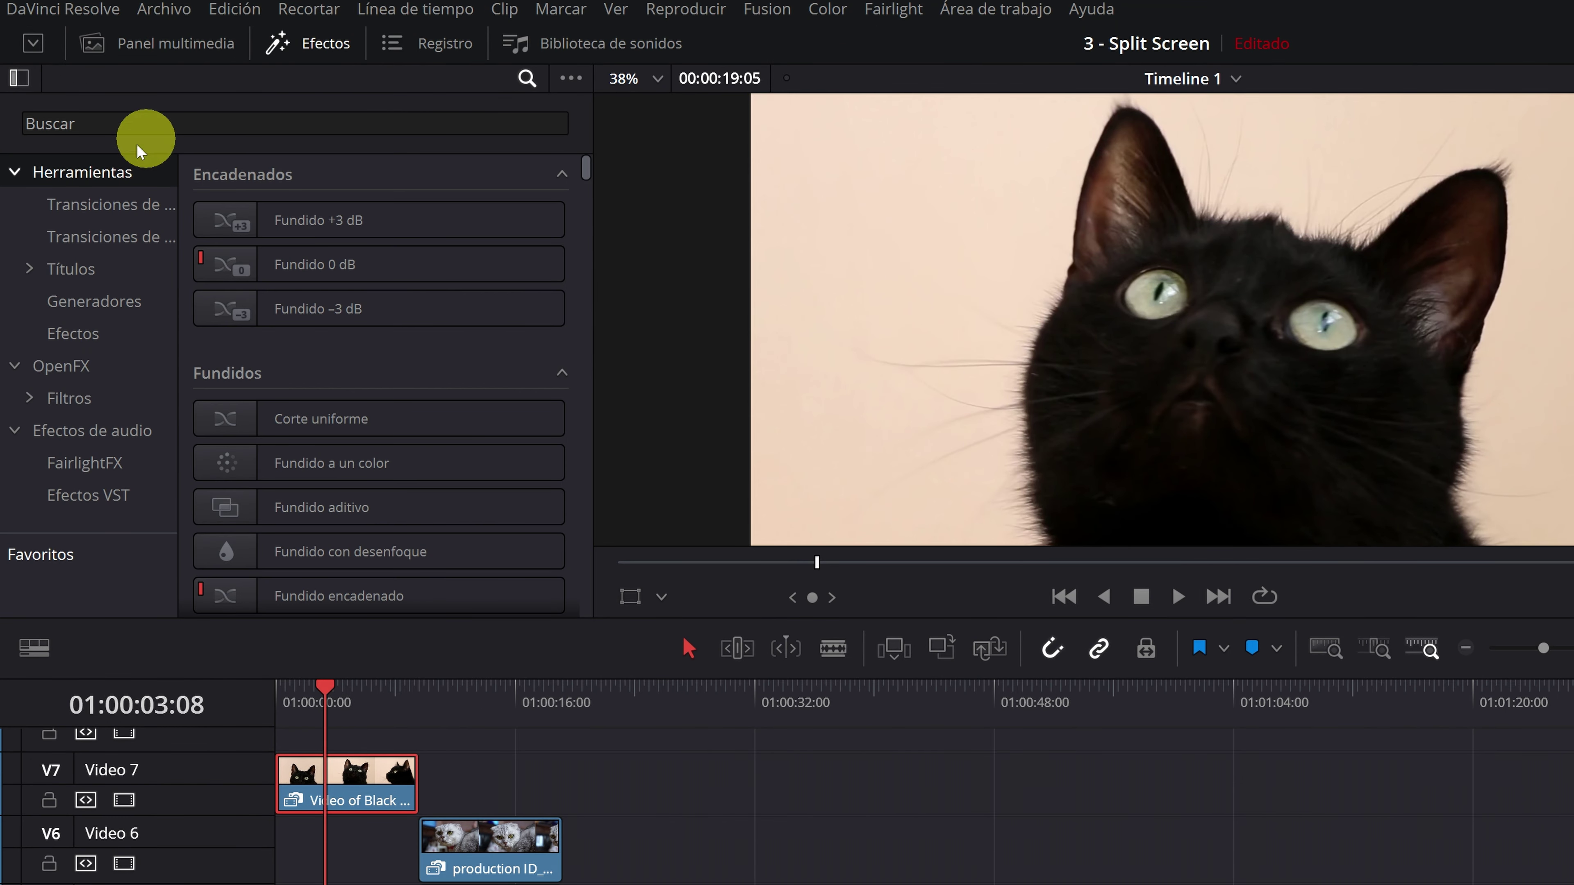
click(70, 399)
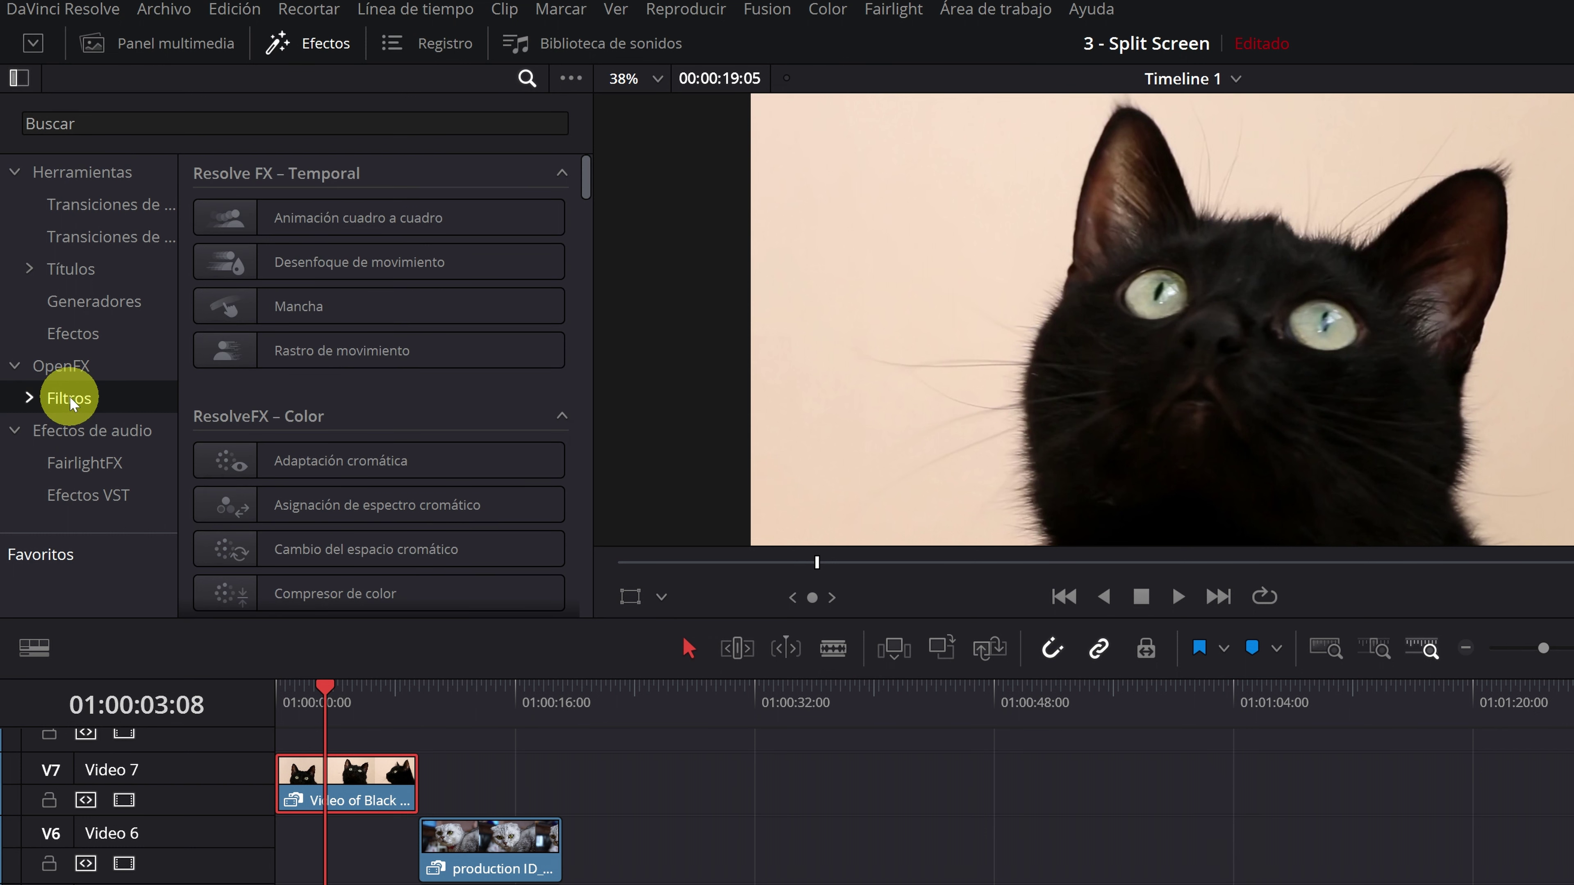
click(67, 122)
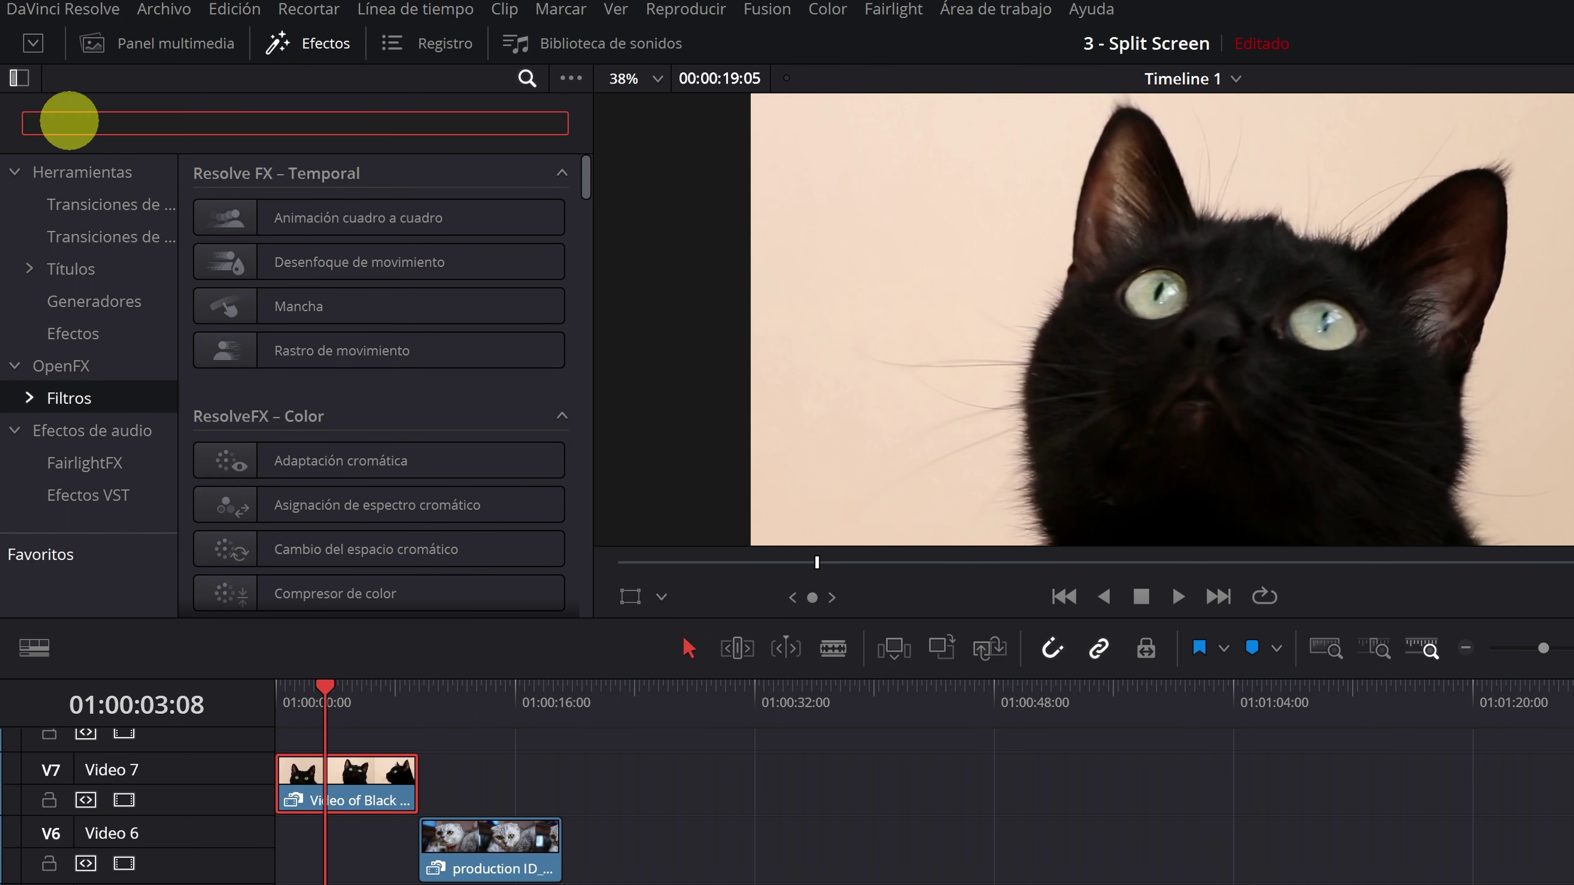
text(collage)
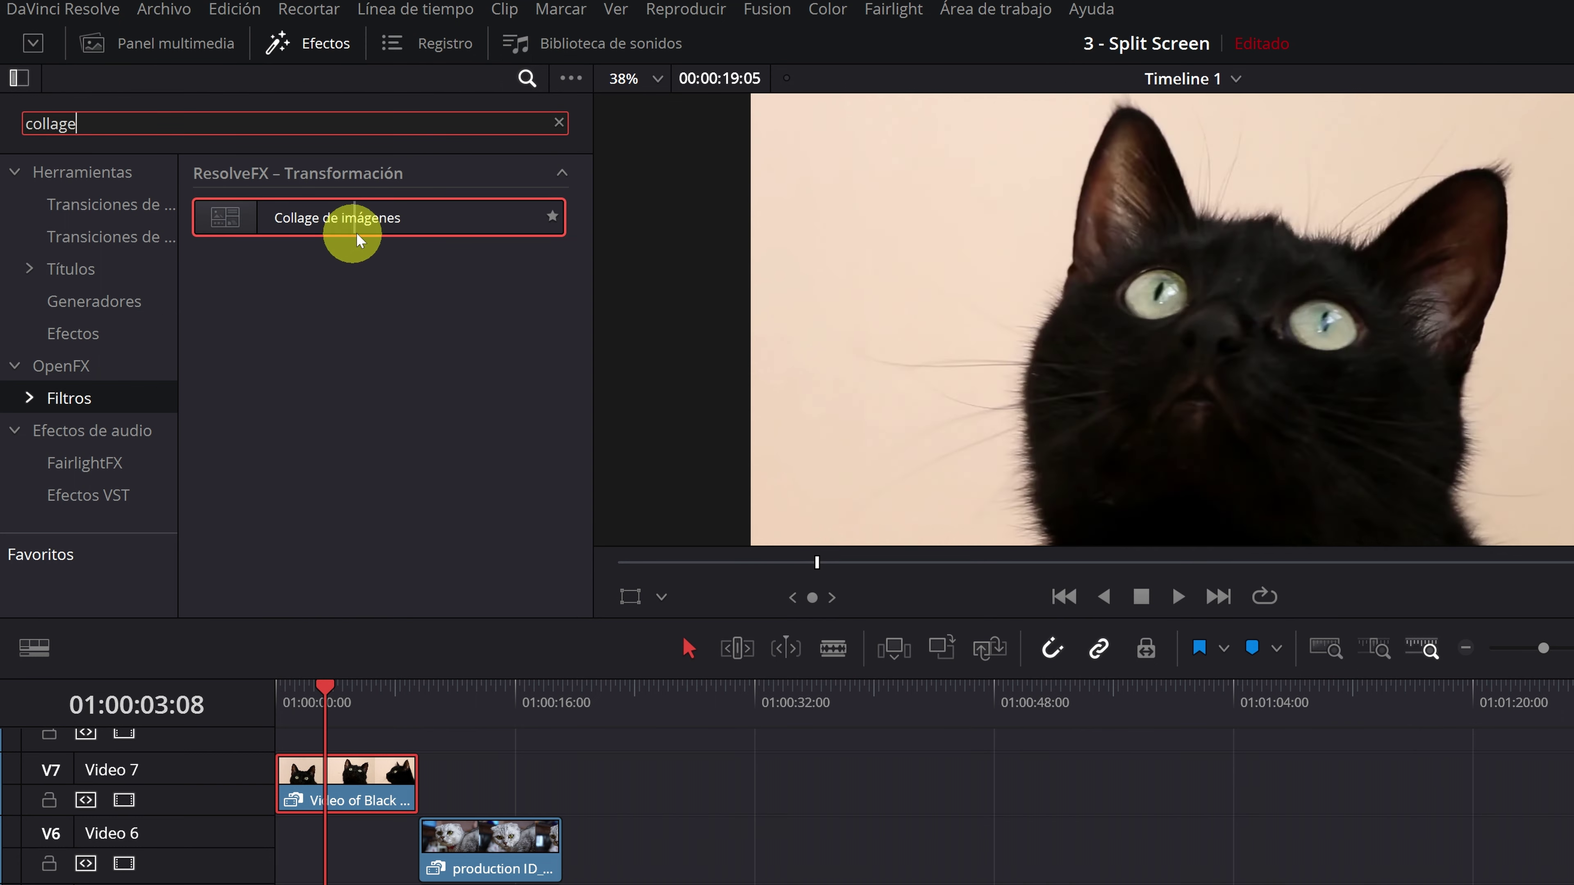
drag(360, 218, 361, 246)
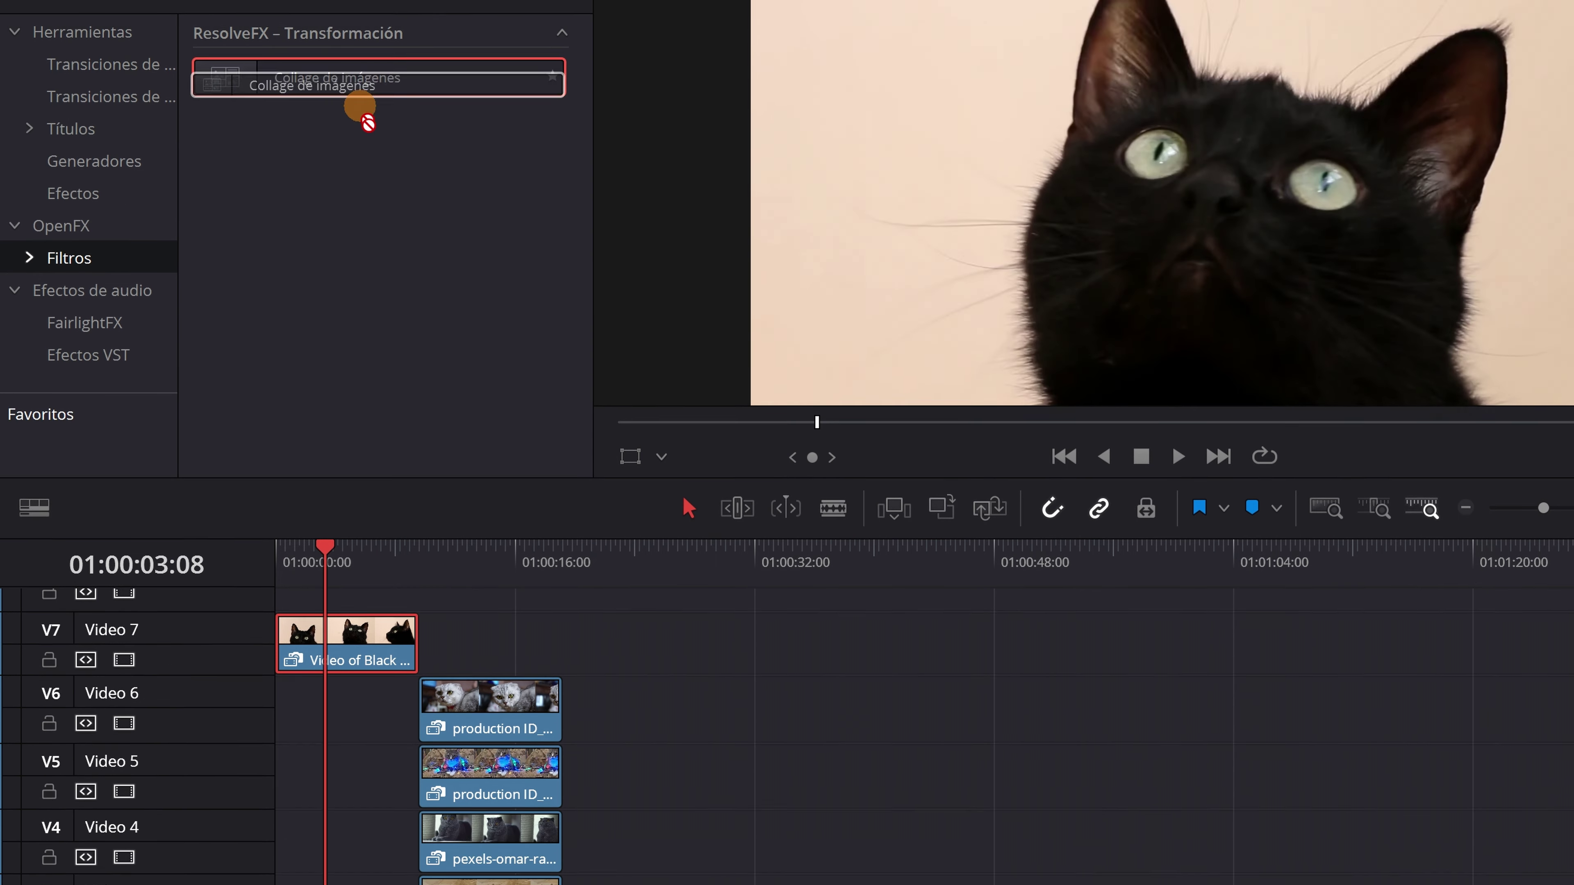
drag(368, 123, 346, 639)
drag(346, 481, 341, 484)
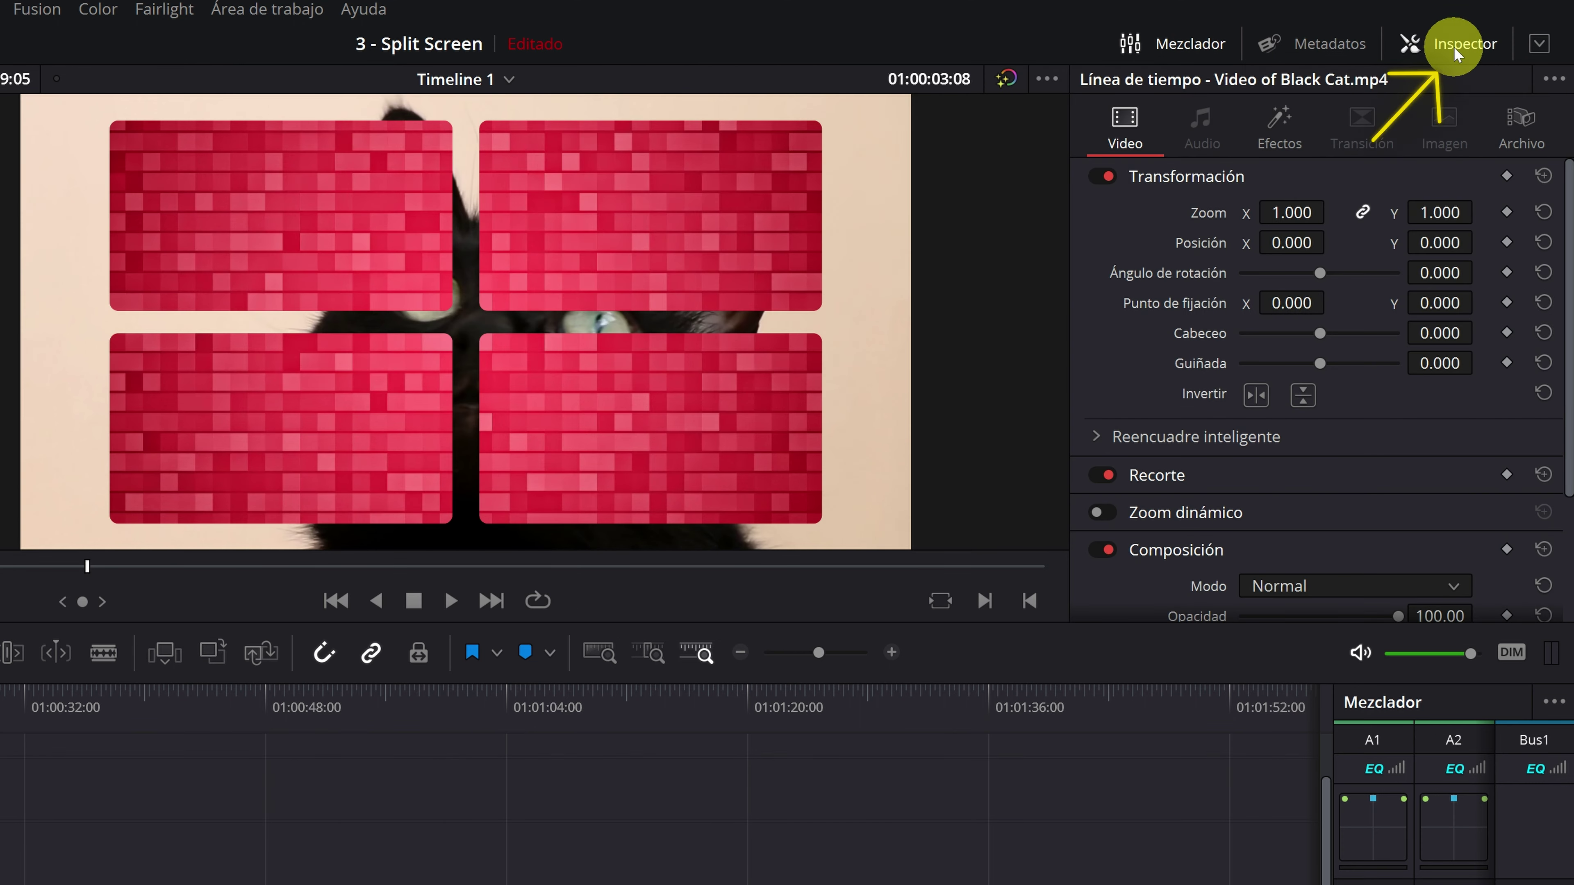
Set the collage to 3 columns, with horizontal and vertical stagger reset to zero.
click(1279, 117)
scroll(1193, 349, up, 5)
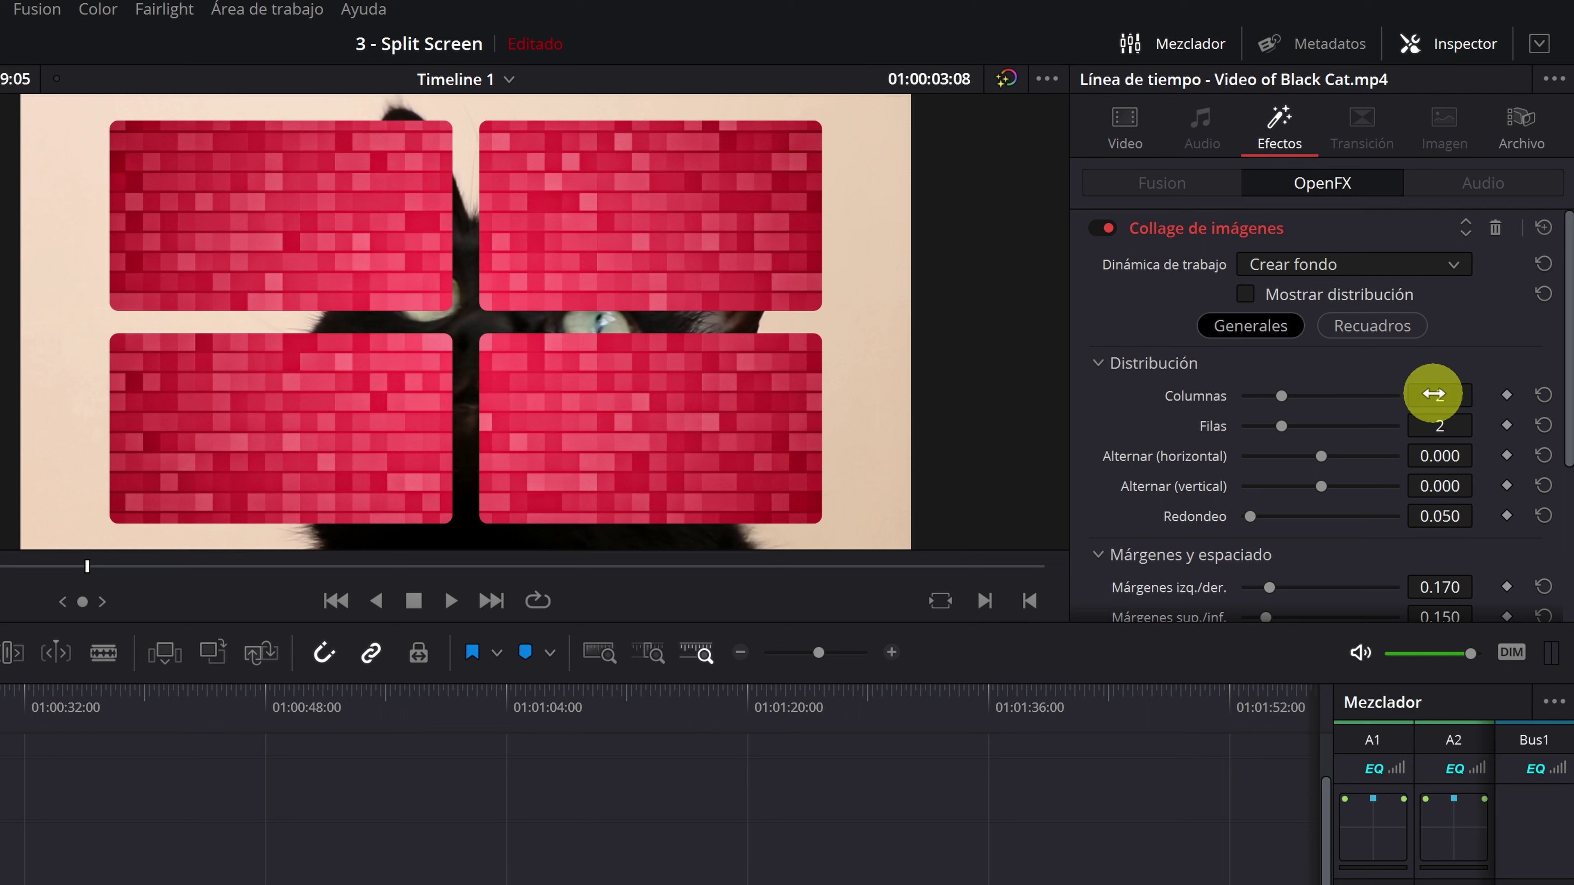
drag(1436, 396, 1438, 426)
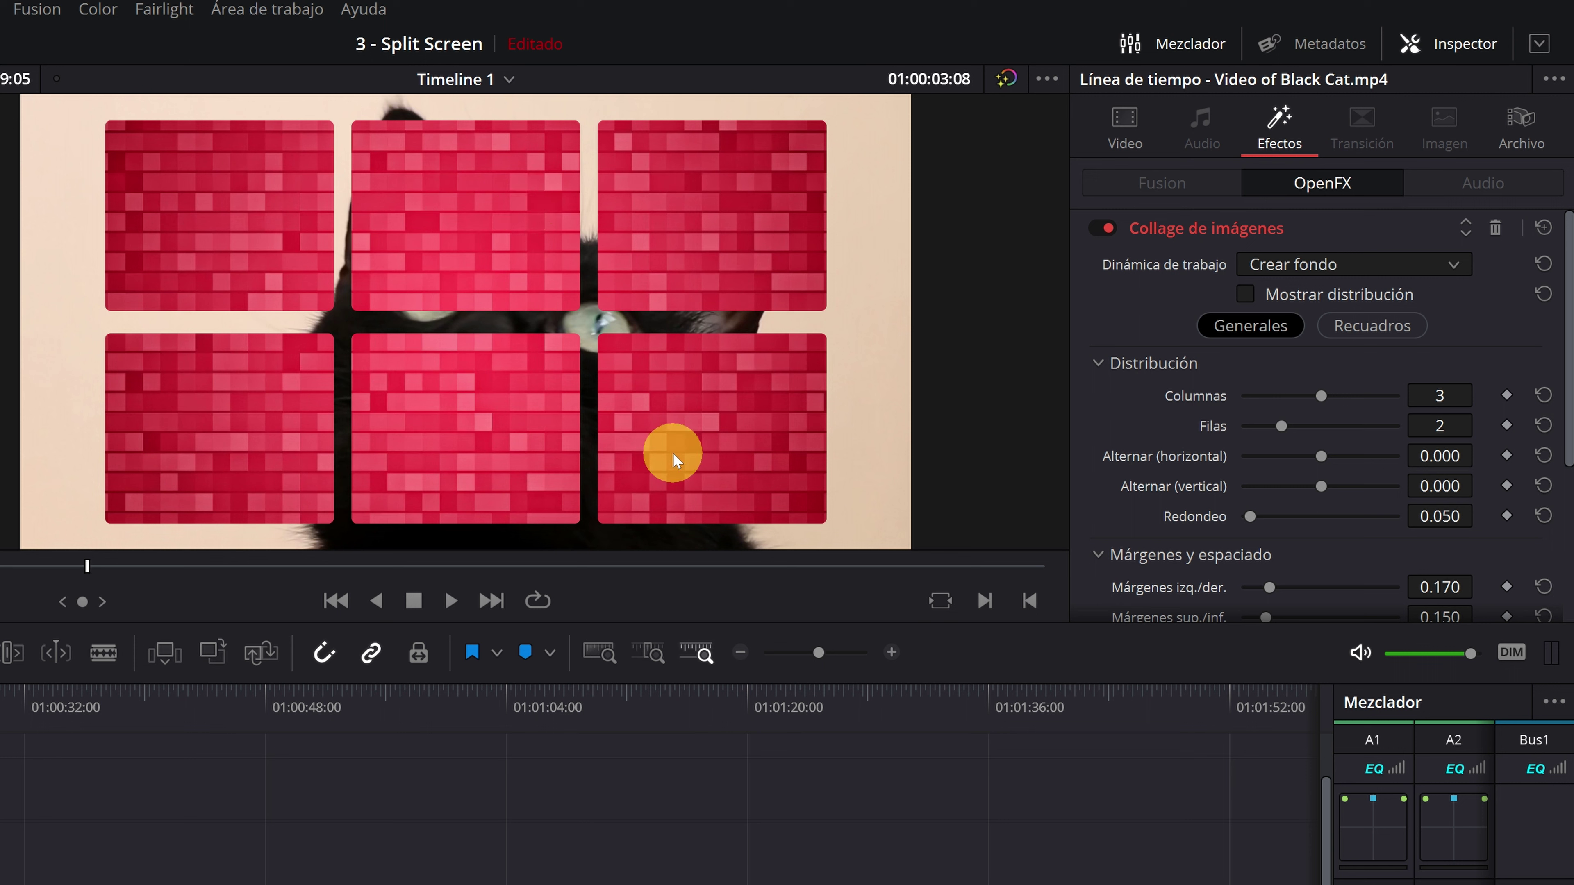
scroll(1165, 465, down, 3)
drag(1439, 311, 558, 607)
drag(1429, 338, 1432, 341)
click(1543, 311)
click(1543, 341)
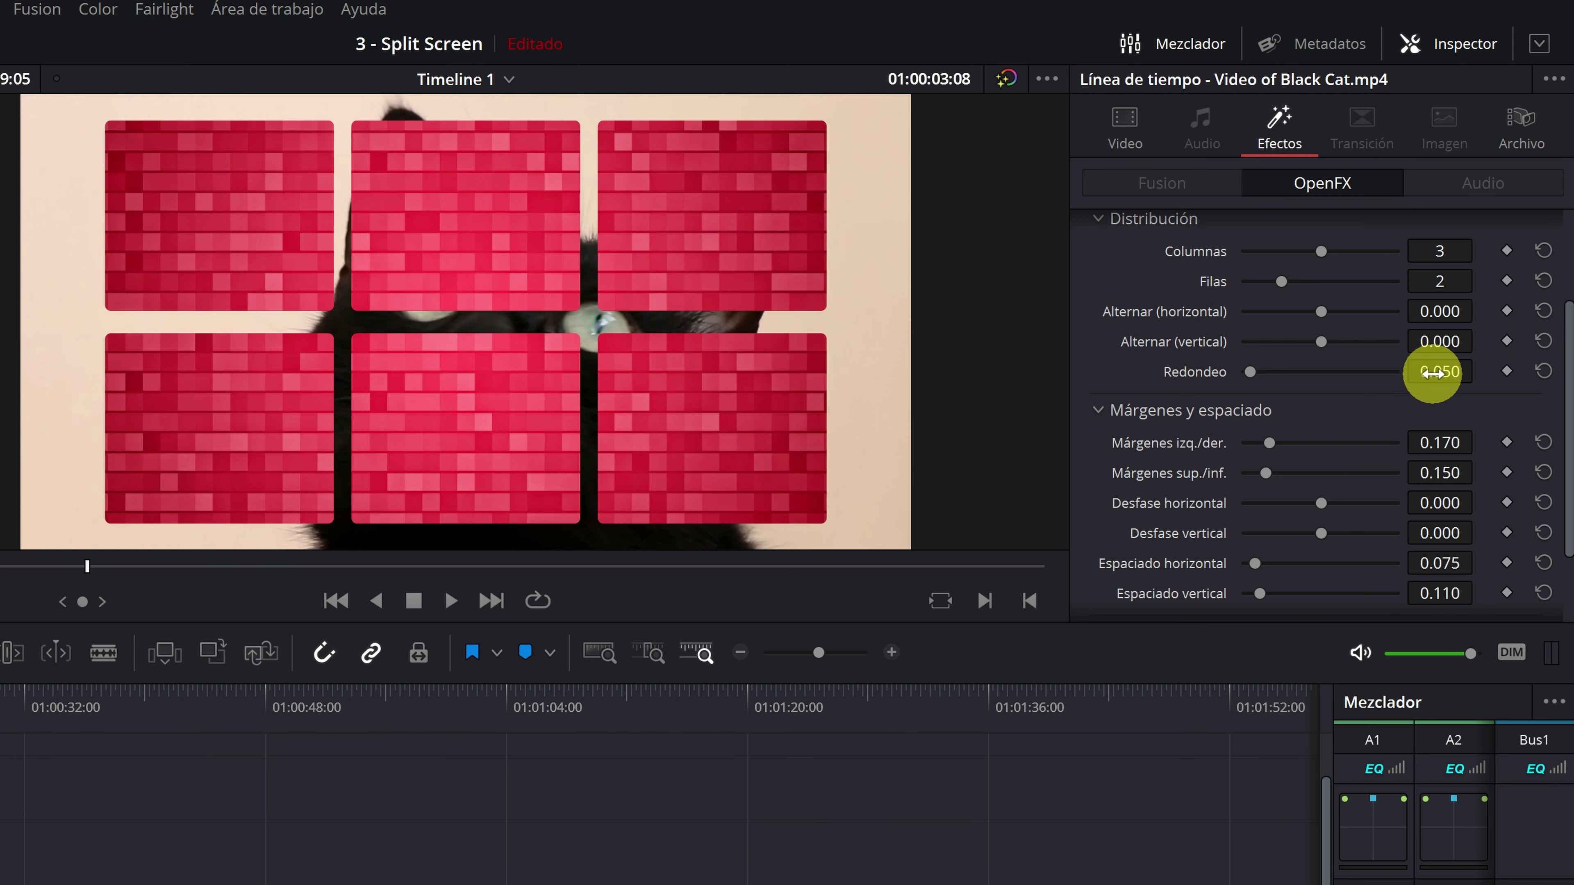
Set tile corner rounding to 0.365 and left/right margins to 0.022.
drag(1440, 372, 447, 650)
drag(680, 645, 354, 634)
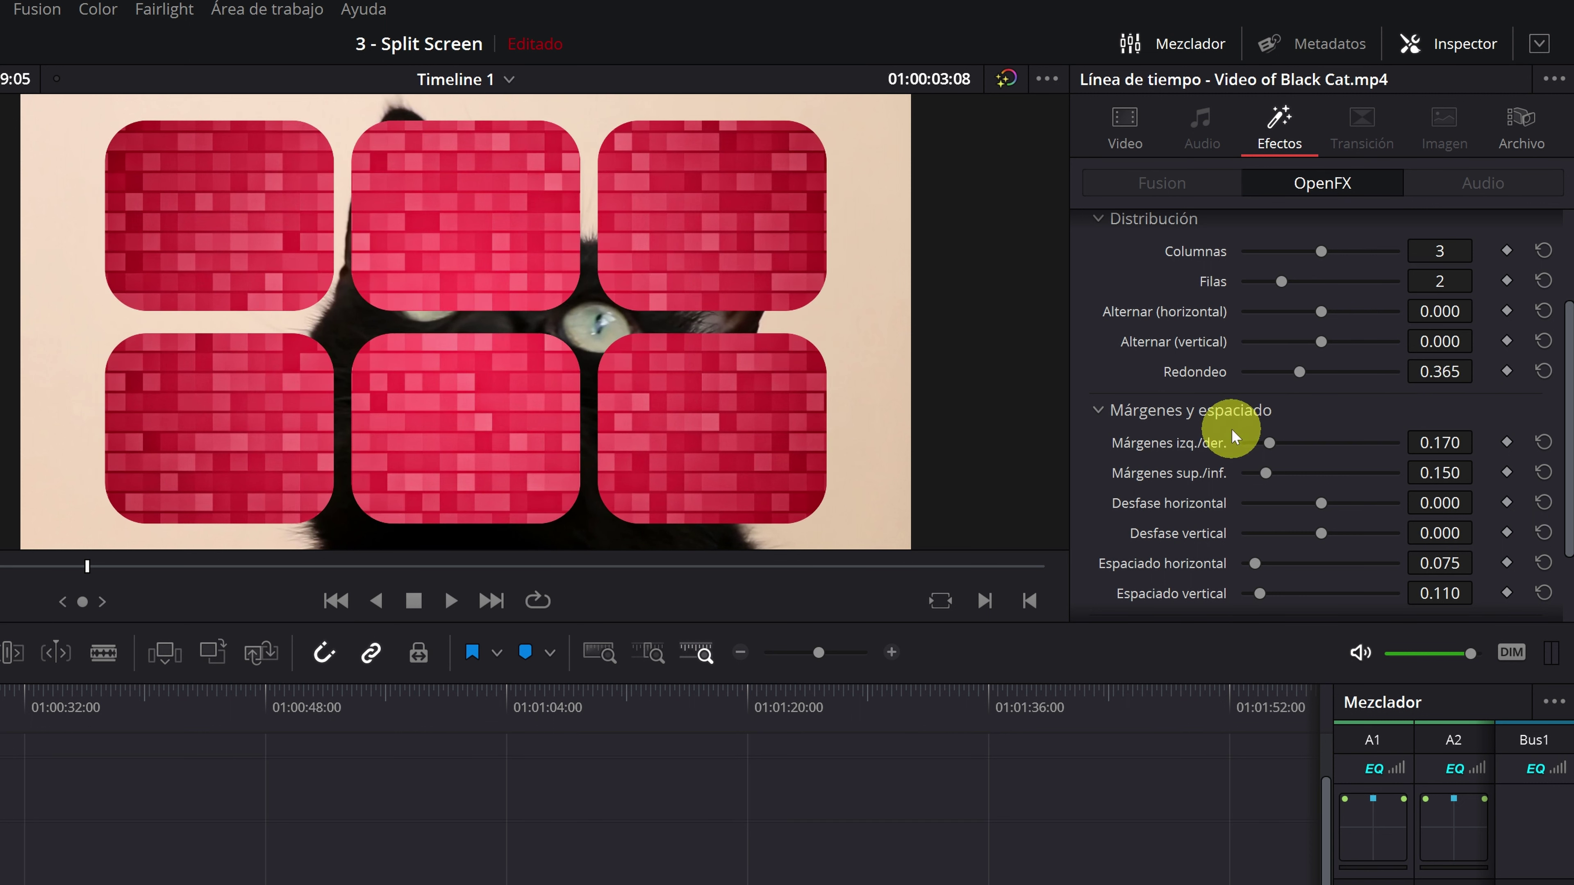
scroll(1233, 437, down, 2)
drag(1439, 370, 1085, 341)
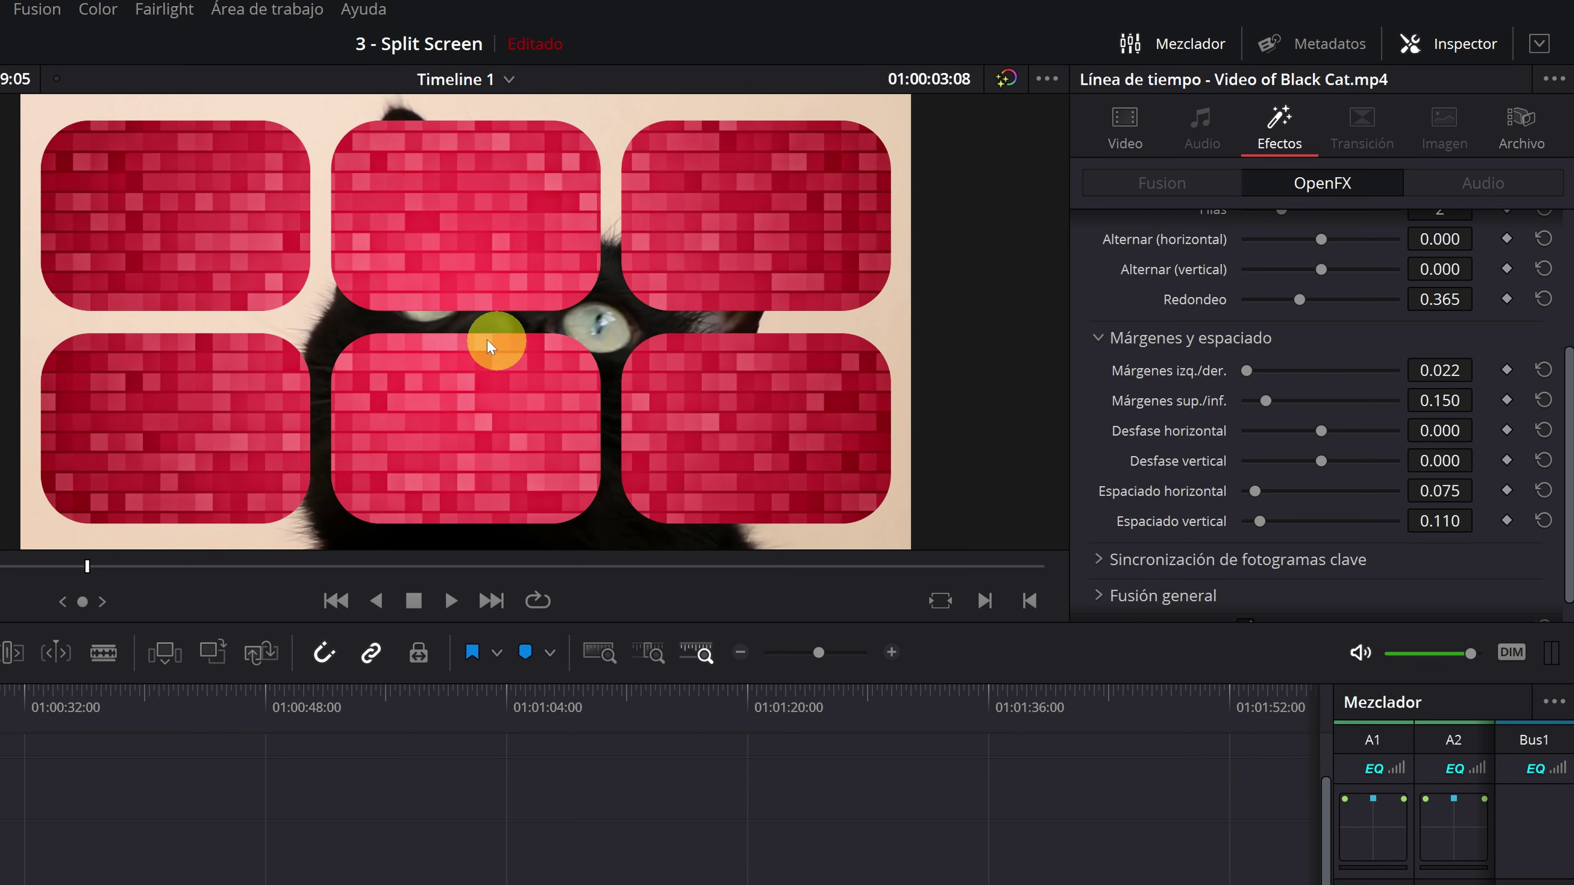
scroll(1171, 309, up, 4)
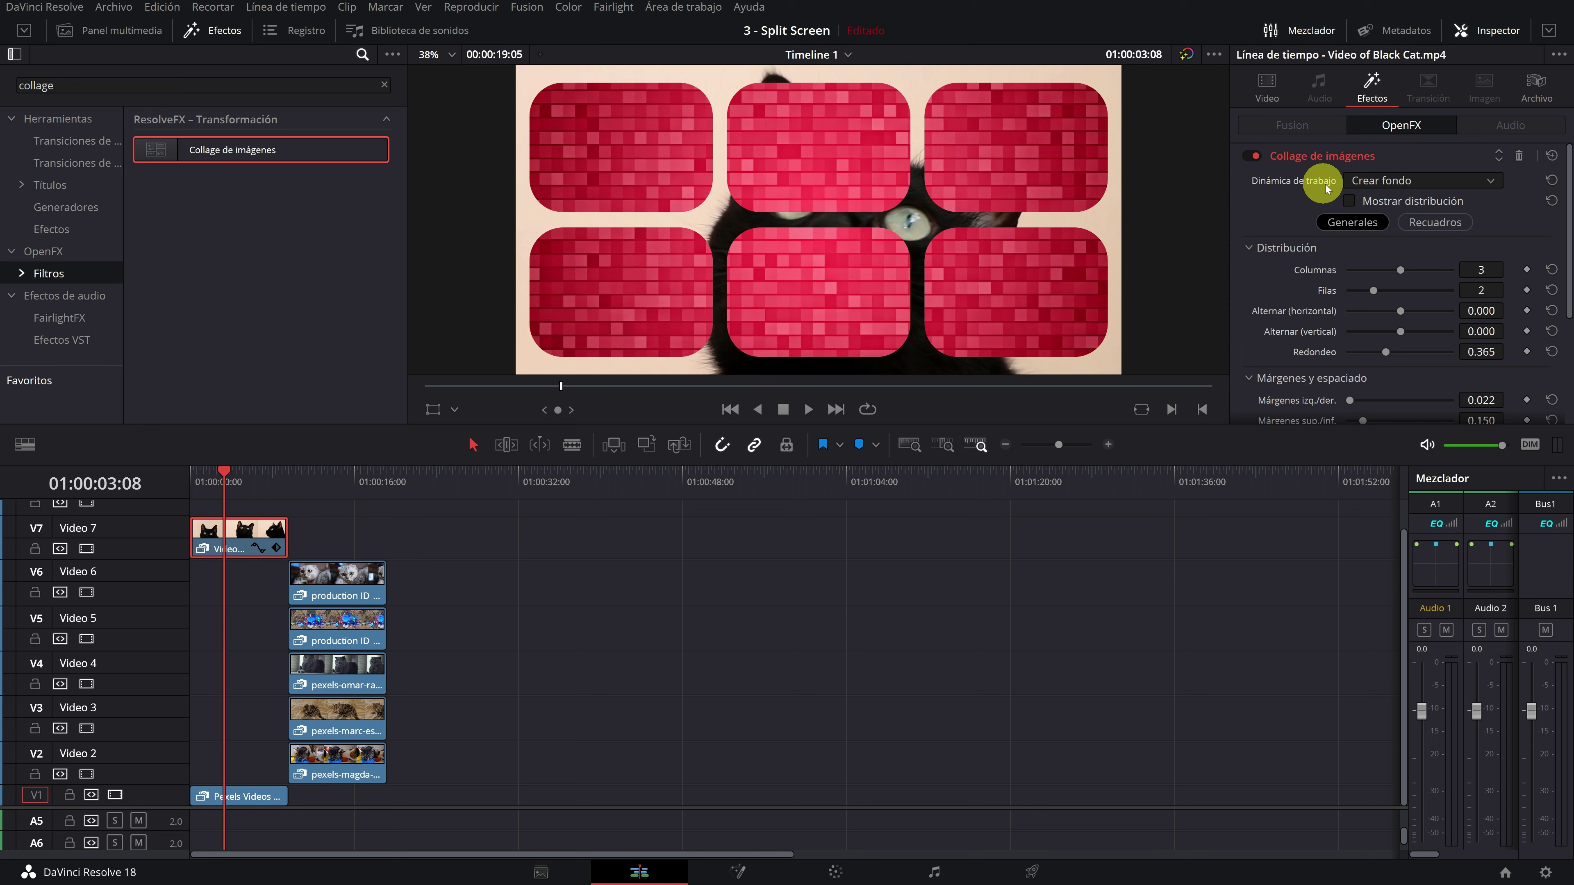
Switch Dinámica de trabajo to Crear recuadro so the black cat shows in one rounded tile.
click(1404, 185)
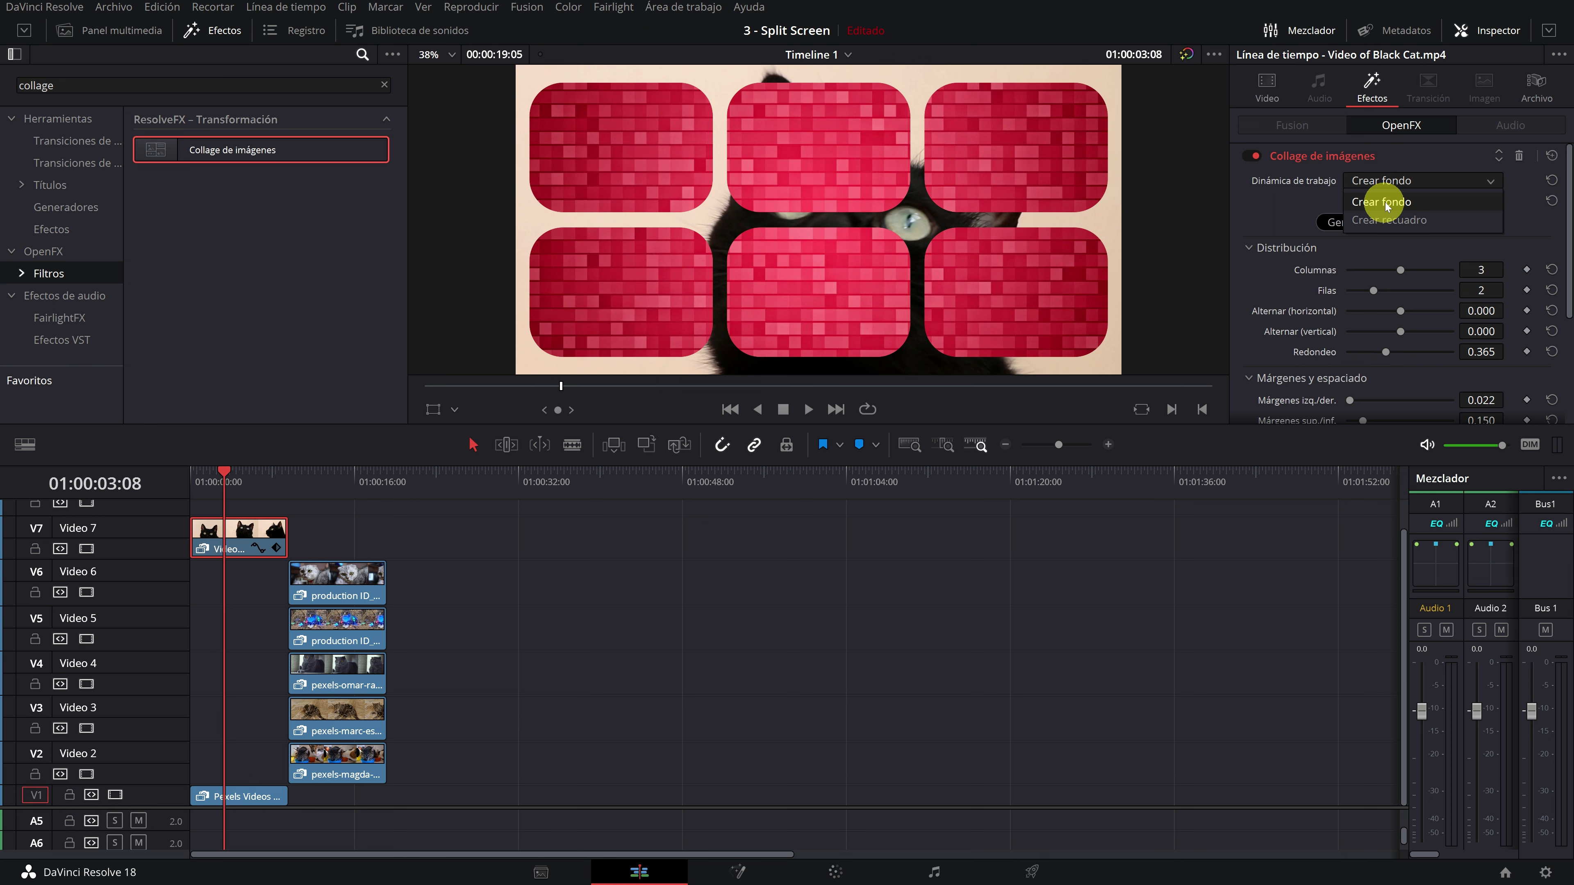
click(1391, 220)
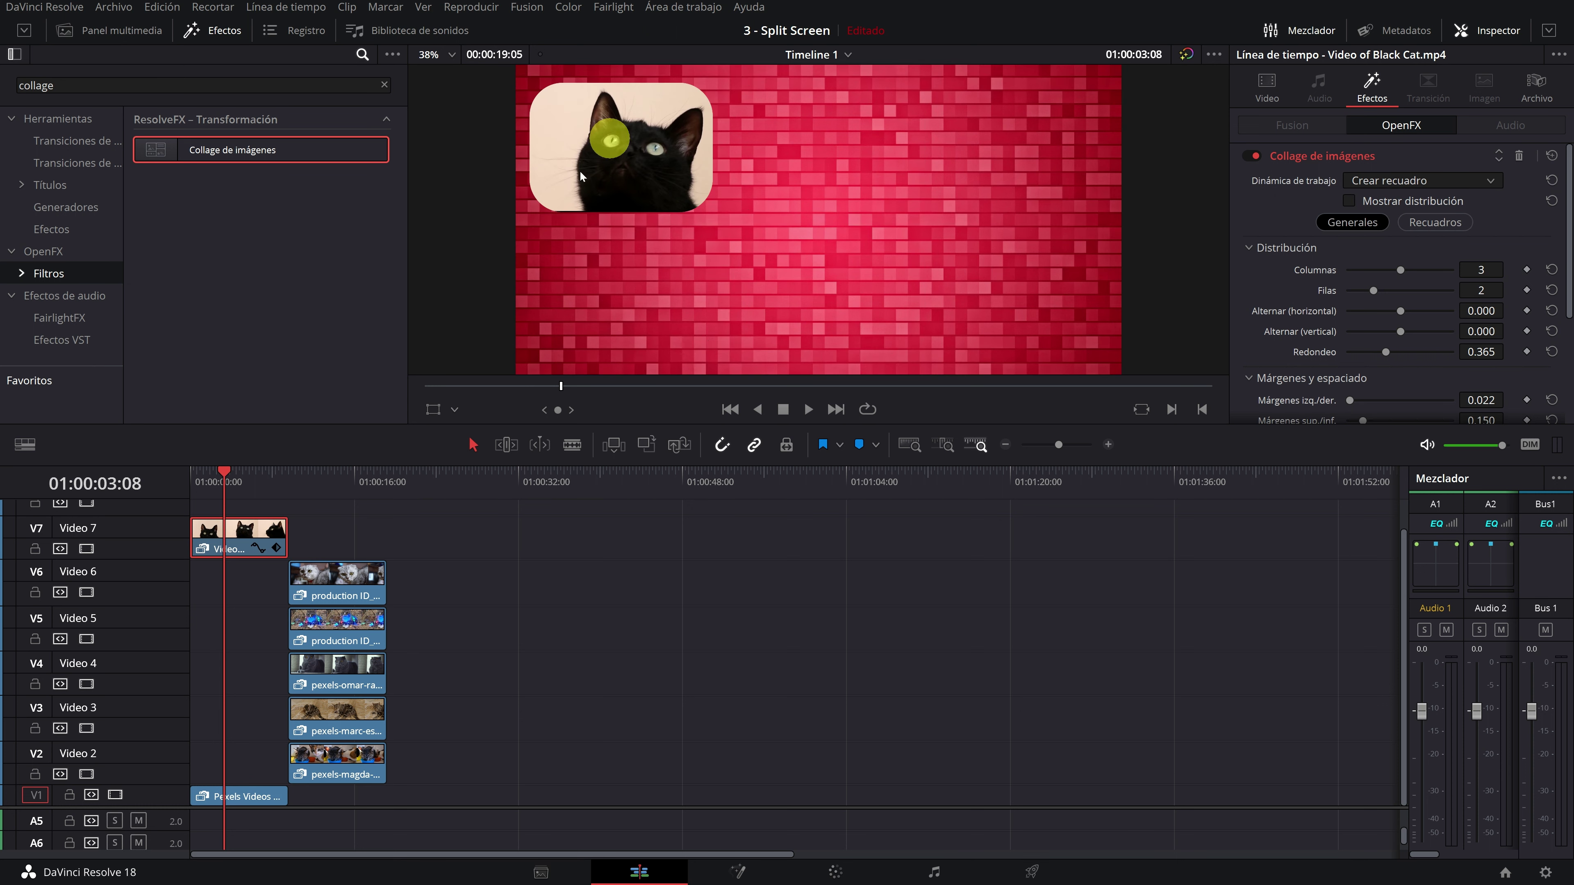
mouse_move(213, 486)
mouse_down()
mouse_move(343, 492)
mouse_move(234, 491)
mouse_up()
Copy the black cat clip on Video 7.
click(232, 528)
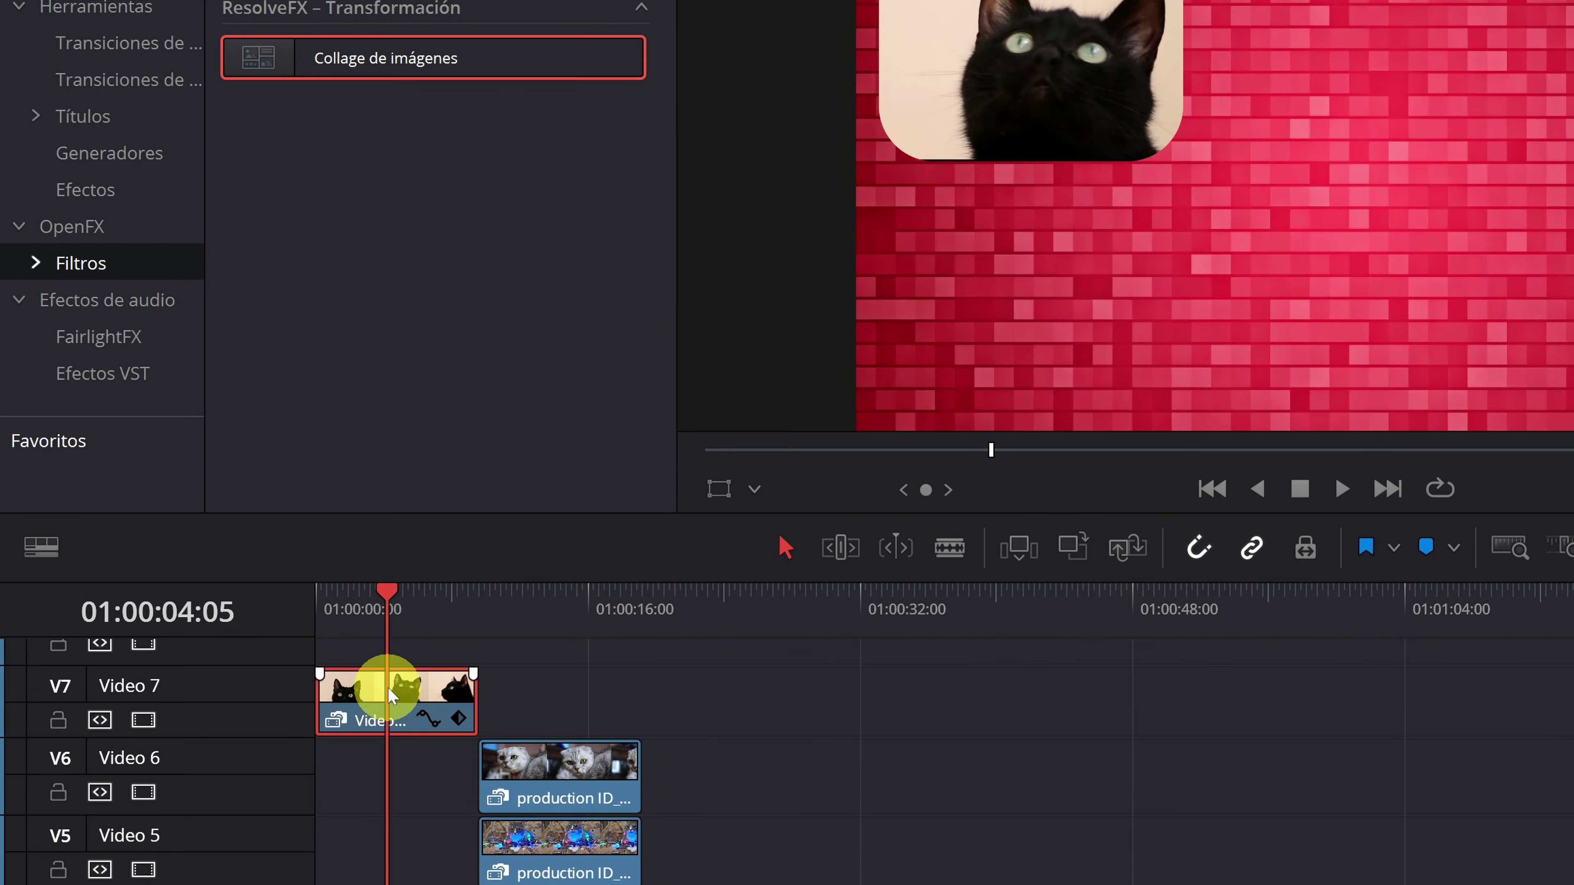
right_click(416, 689)
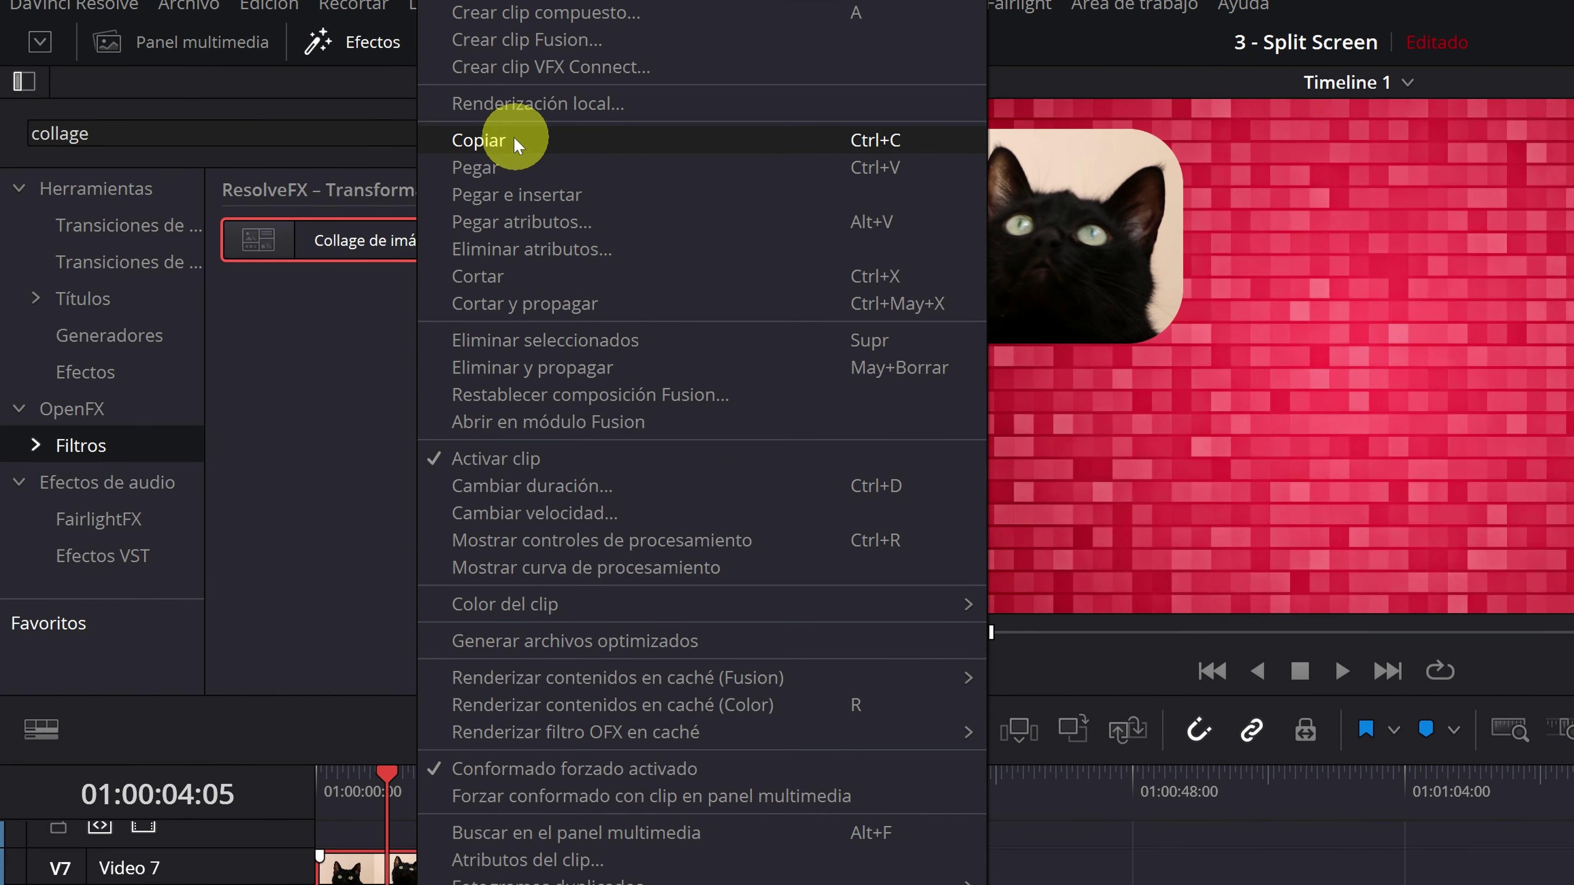
click(521, 140)
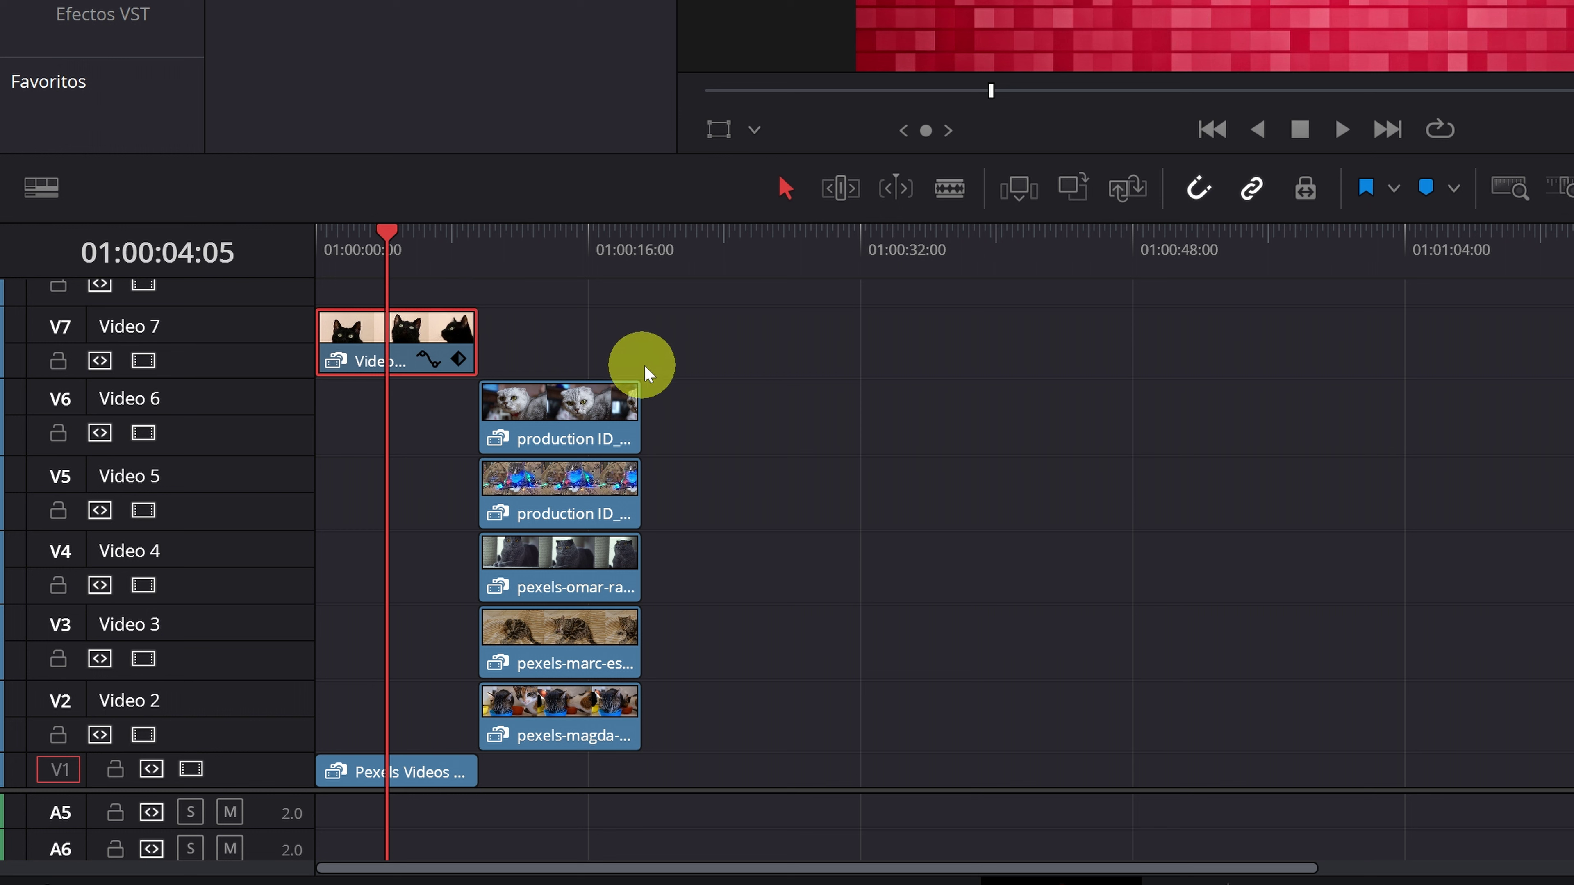
Paste only the Complementos attributes onto the five Video 2–6 cat clips.
drag(705, 381, 547, 723)
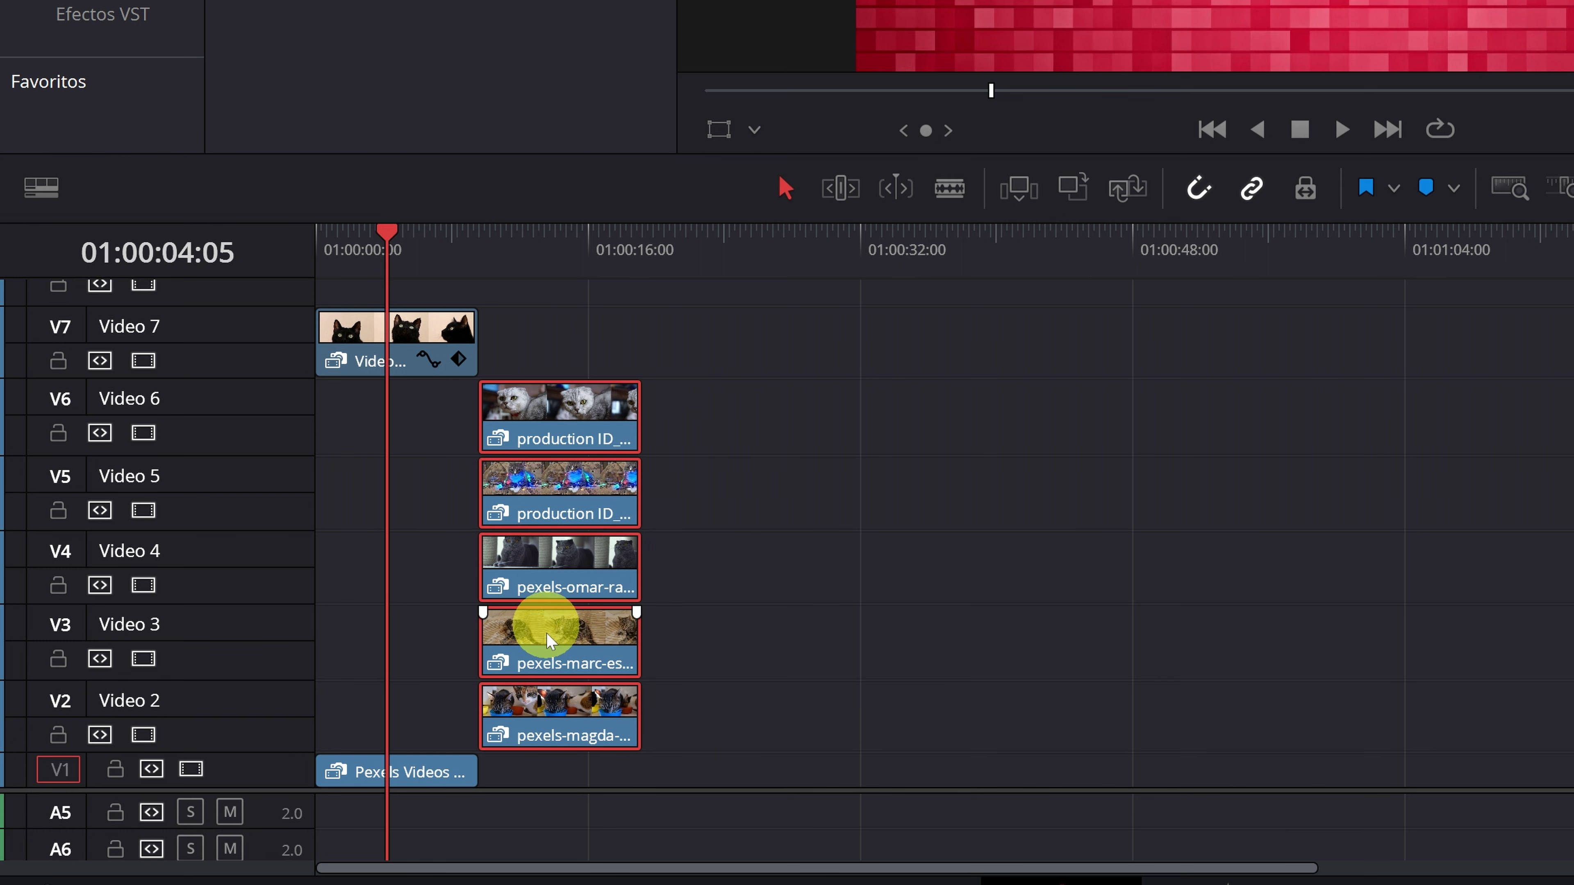
right_click(563, 414)
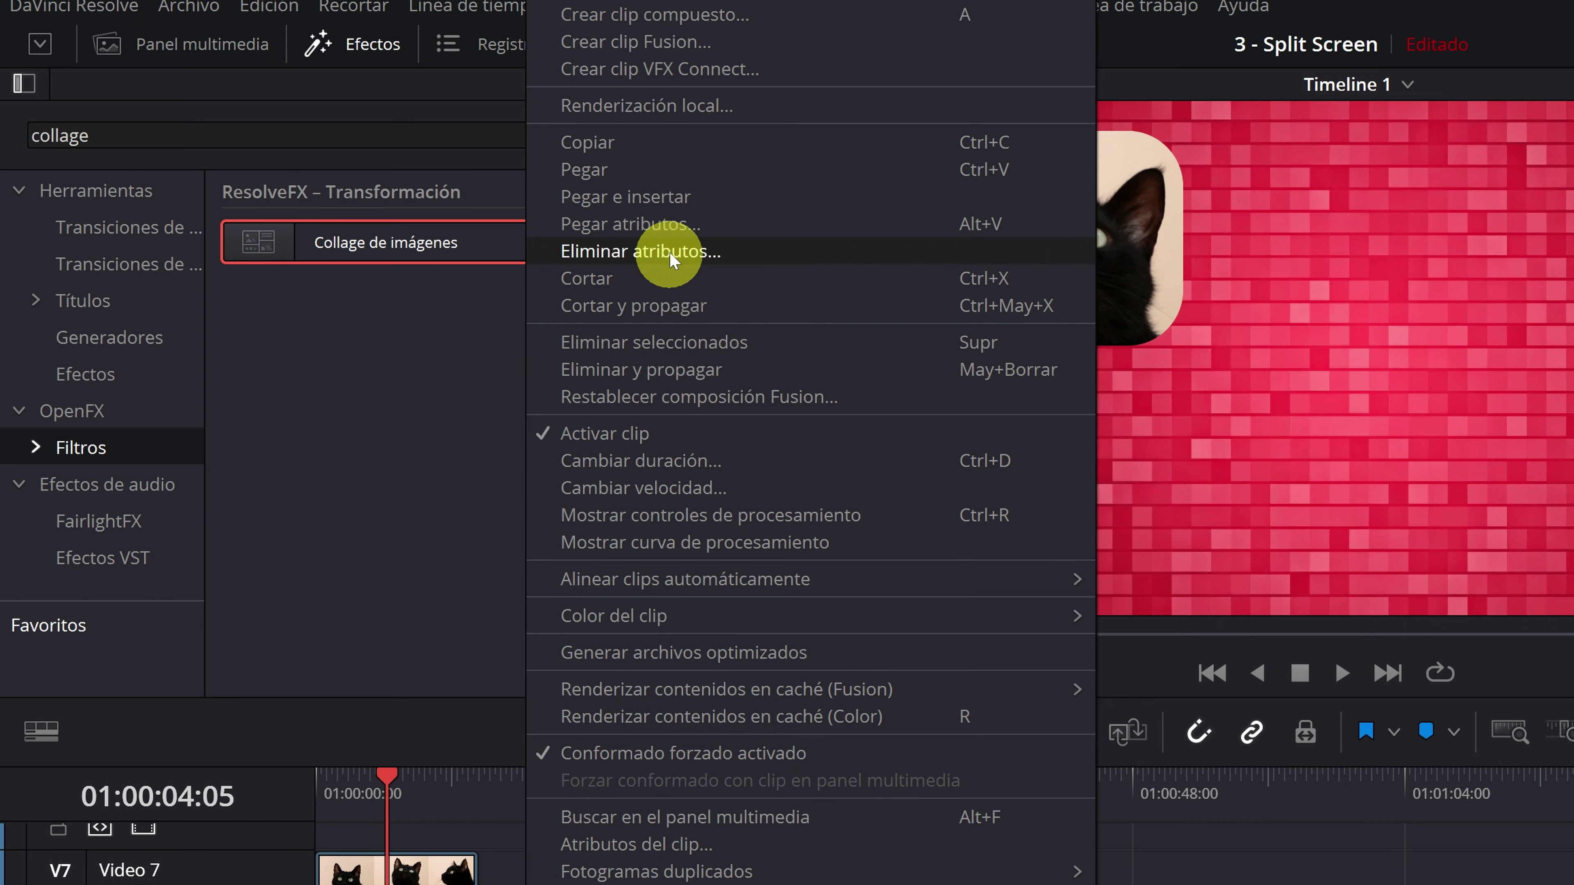
click(638, 228)
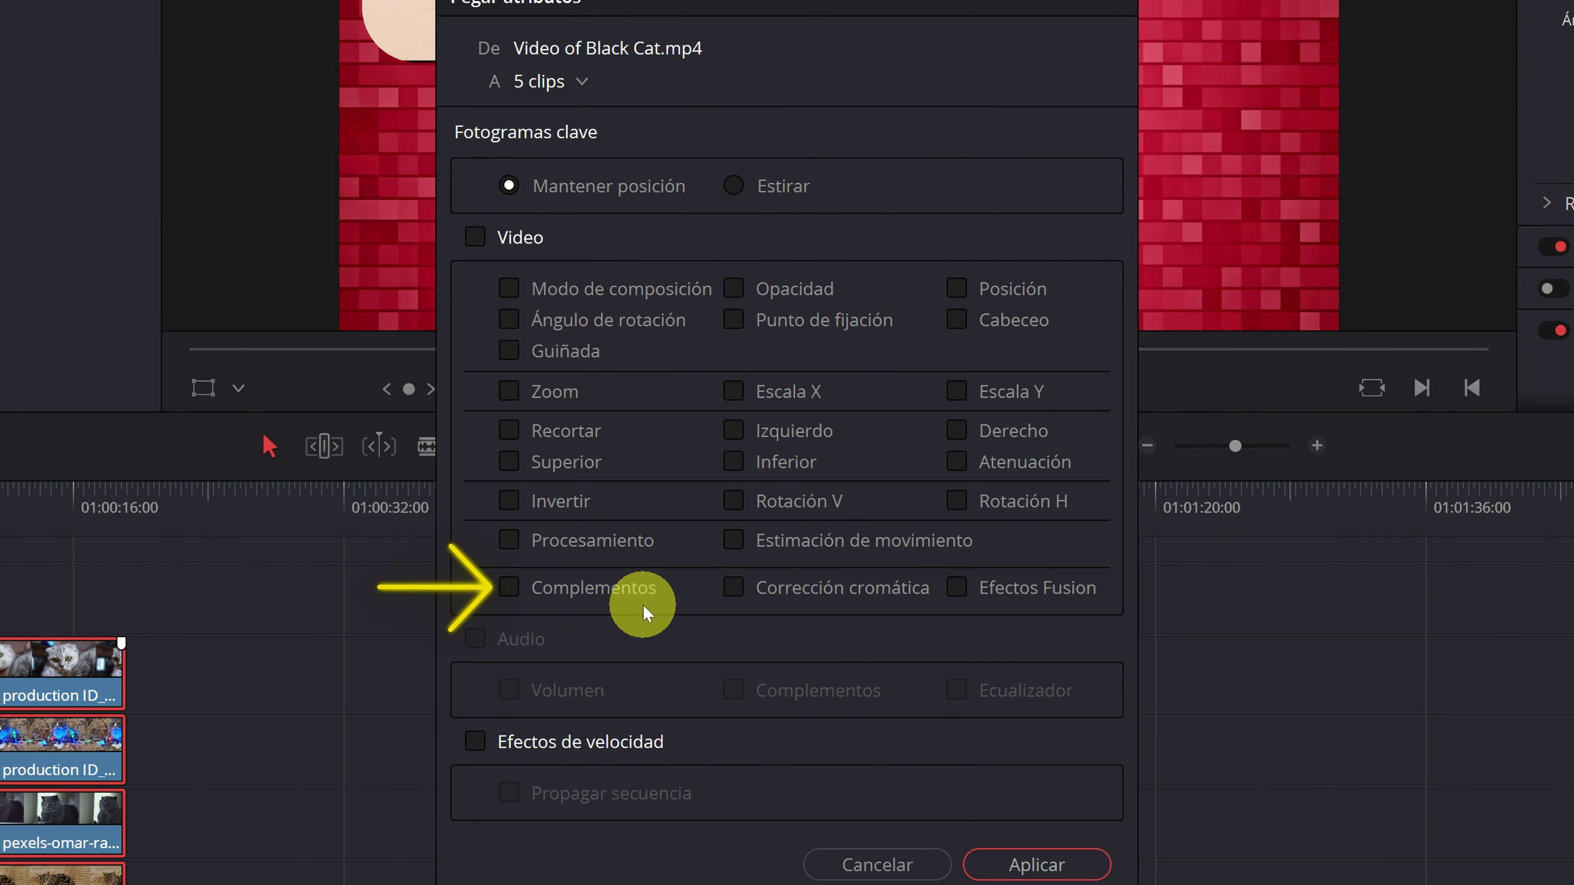
click(509, 587)
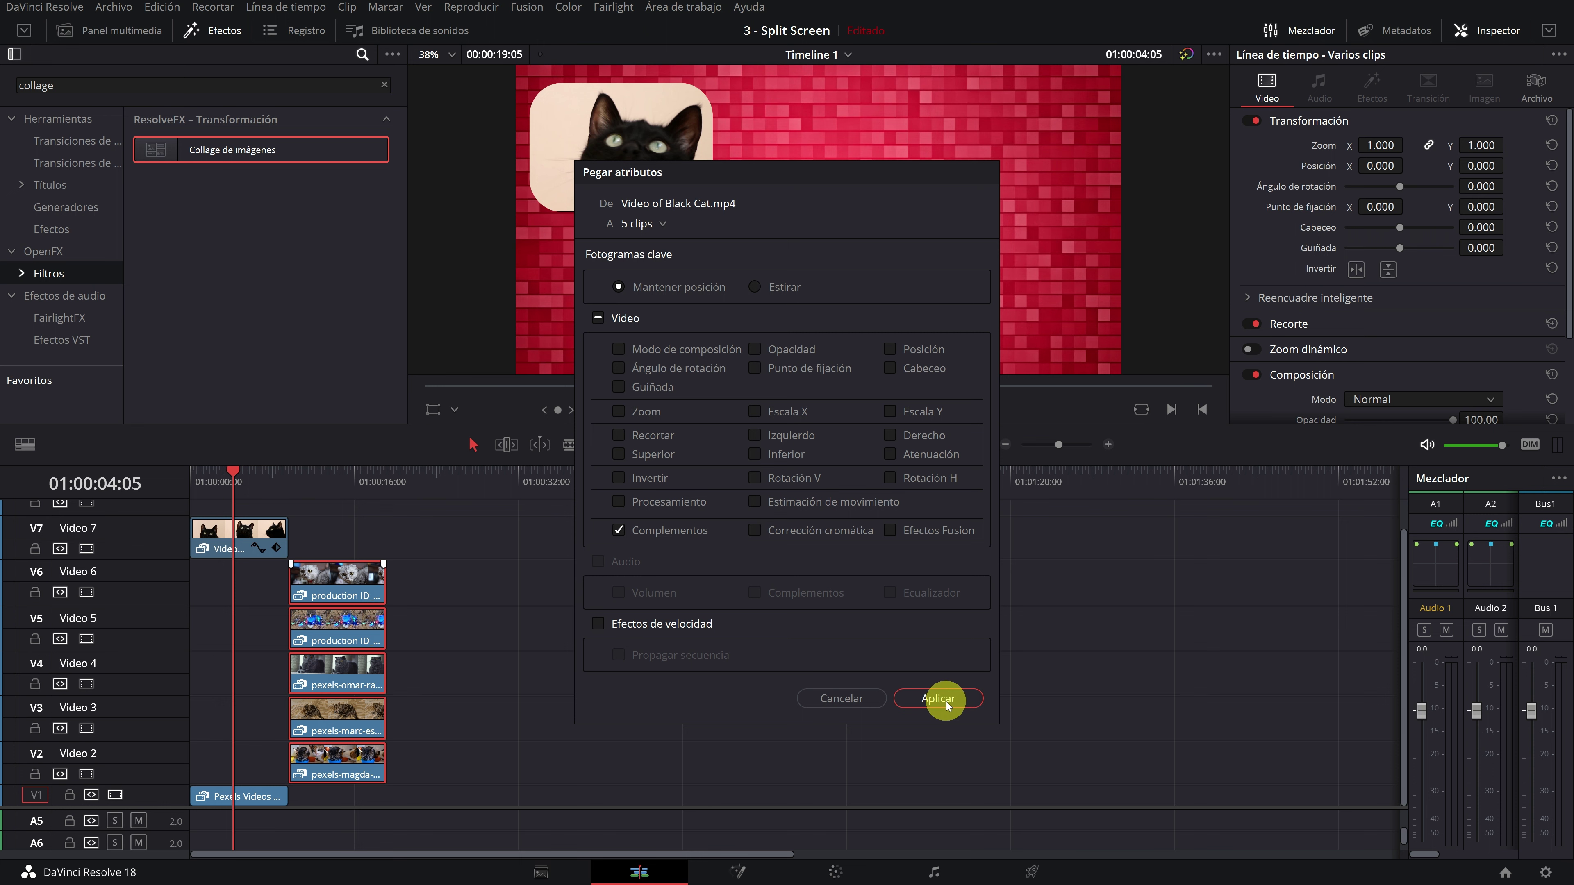
click(937, 698)
Move the five Video 2–6 clips to 01:00:00:00 under the black cat clip.
drag(321, 475, 336, 490)
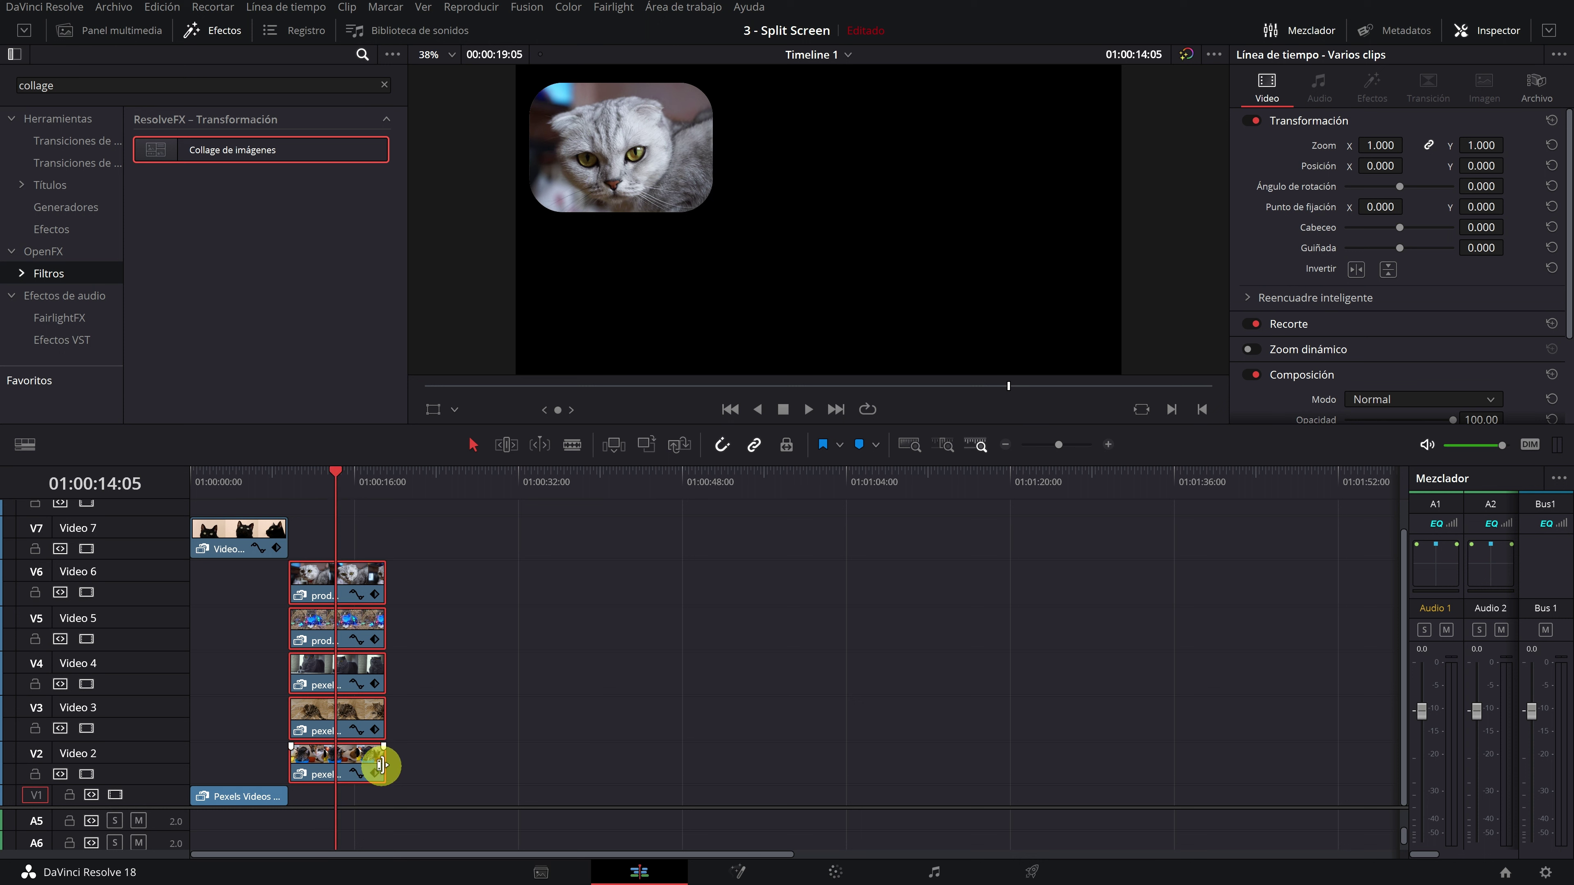
drag(433, 579, 222, 767)
click(227, 485)
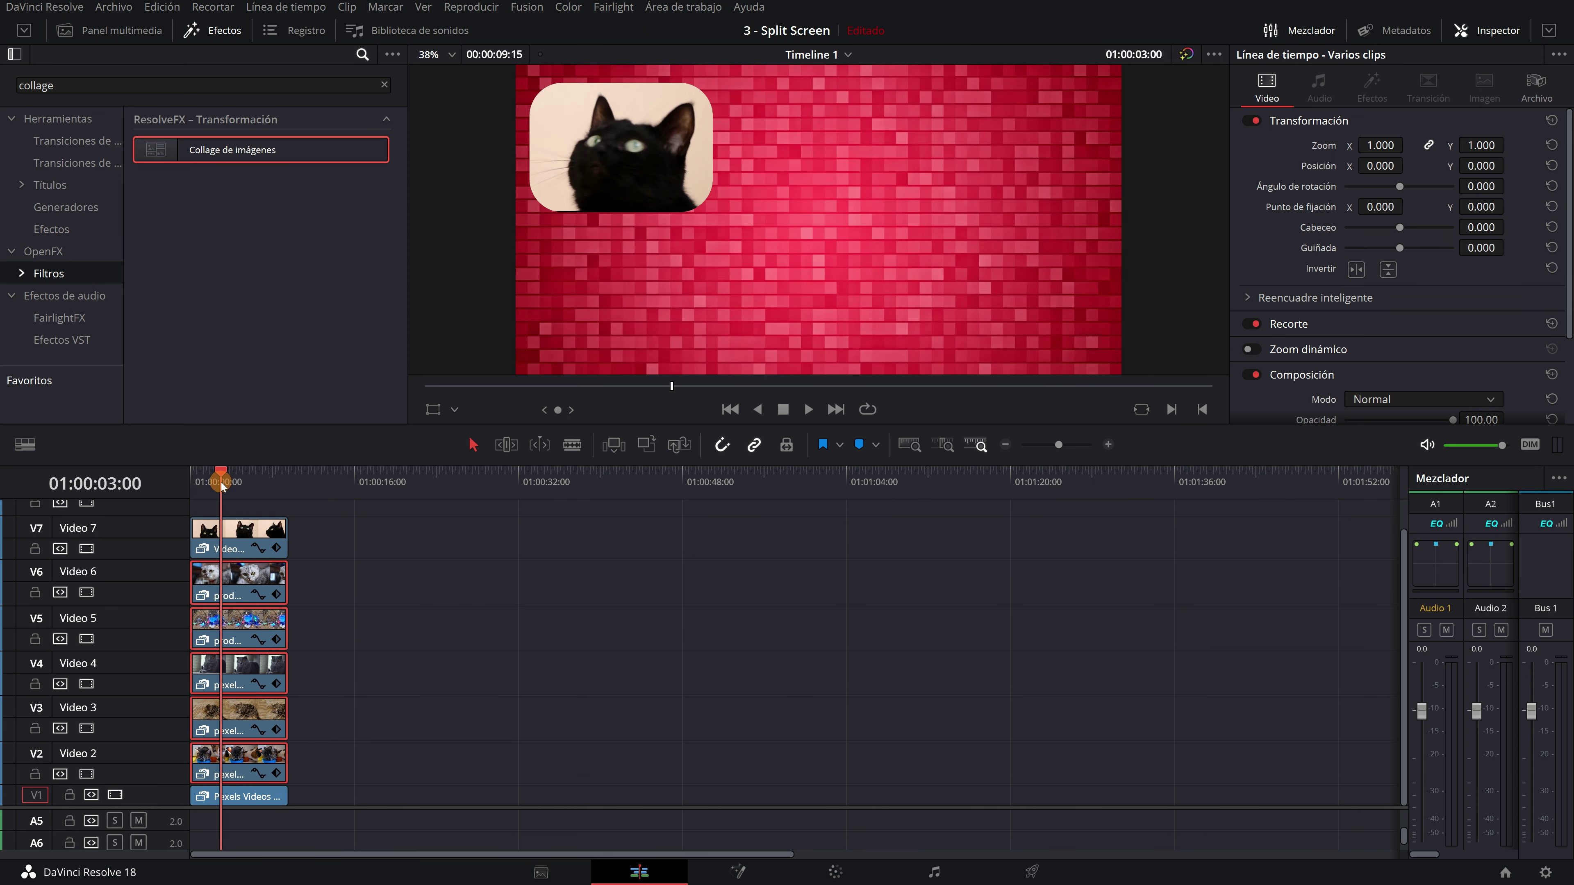
click(226, 538)
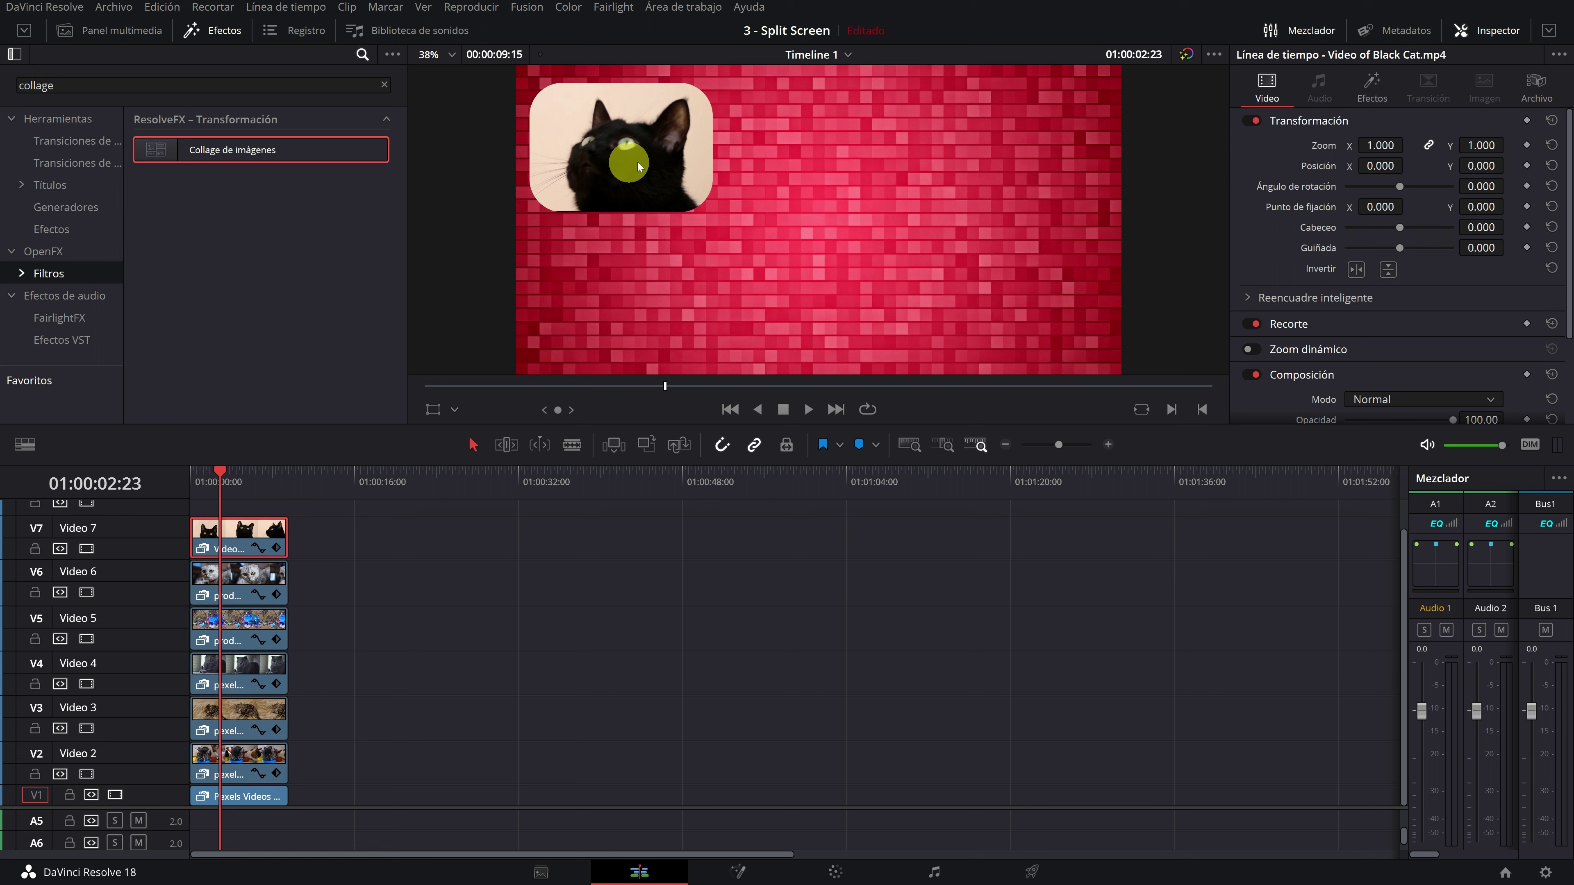
Set Recuadro activo to Tile 2 for the Video 6 clip and Tile 3 for Video 5.
click(258, 597)
click(220, 577)
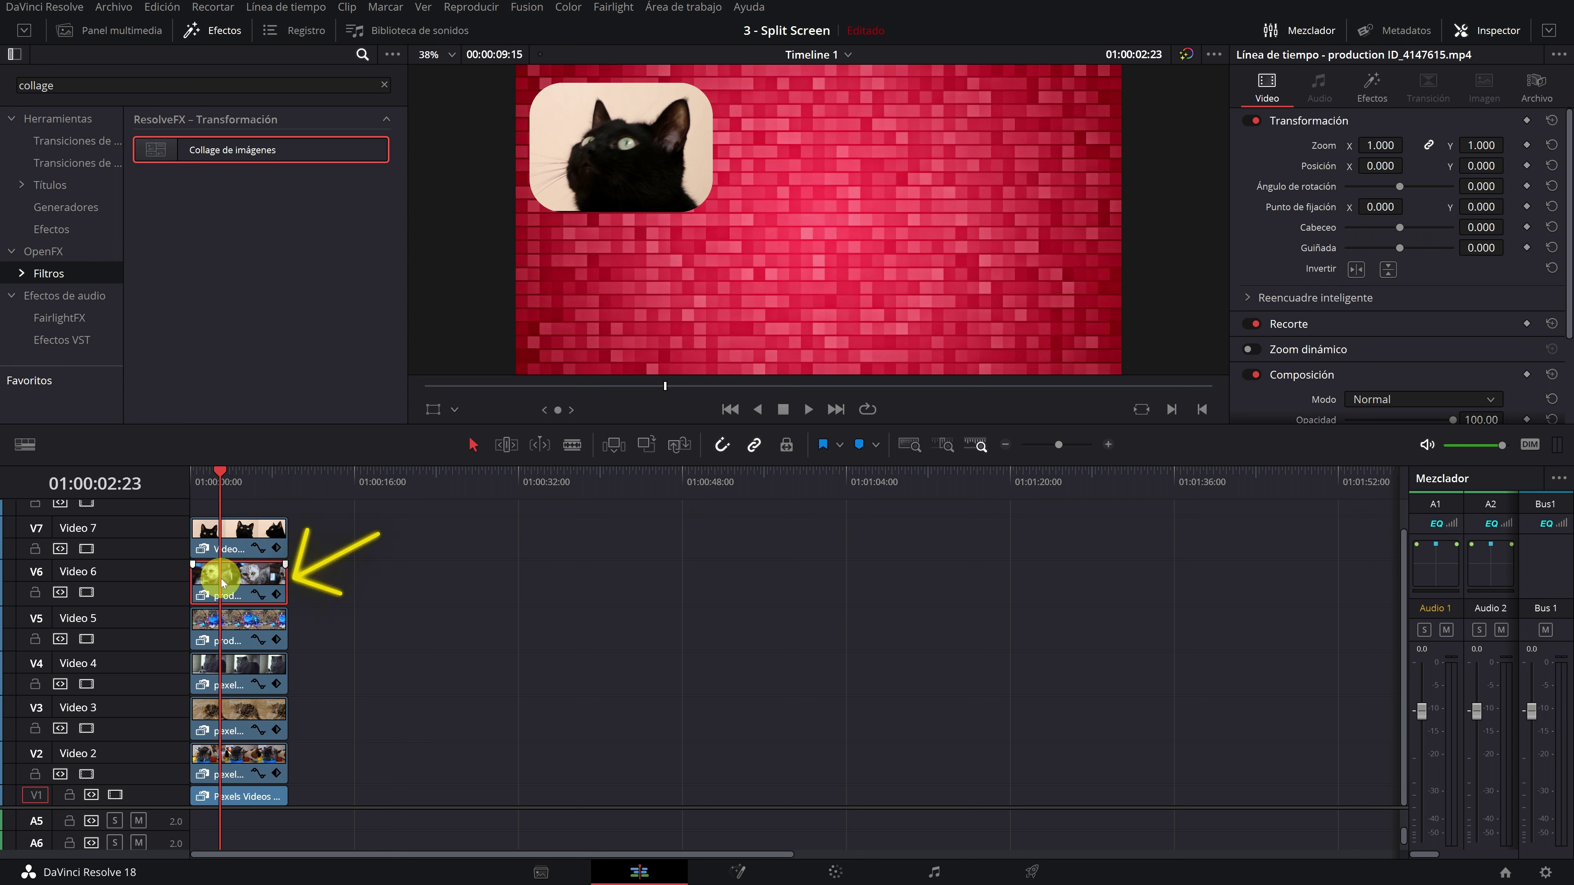
click(1368, 90)
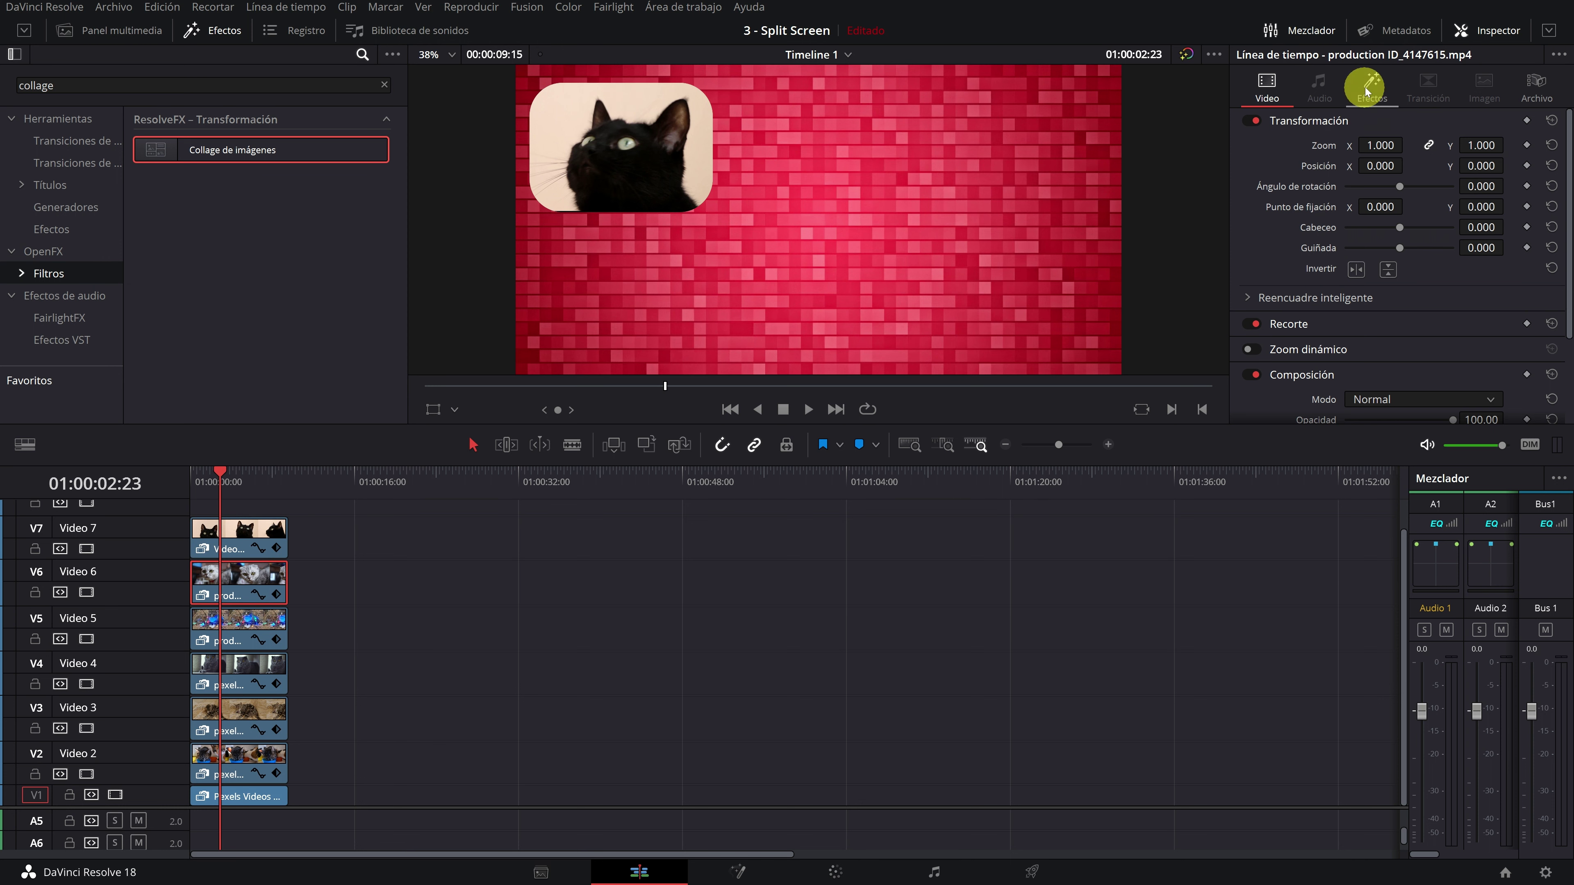
click(1424, 227)
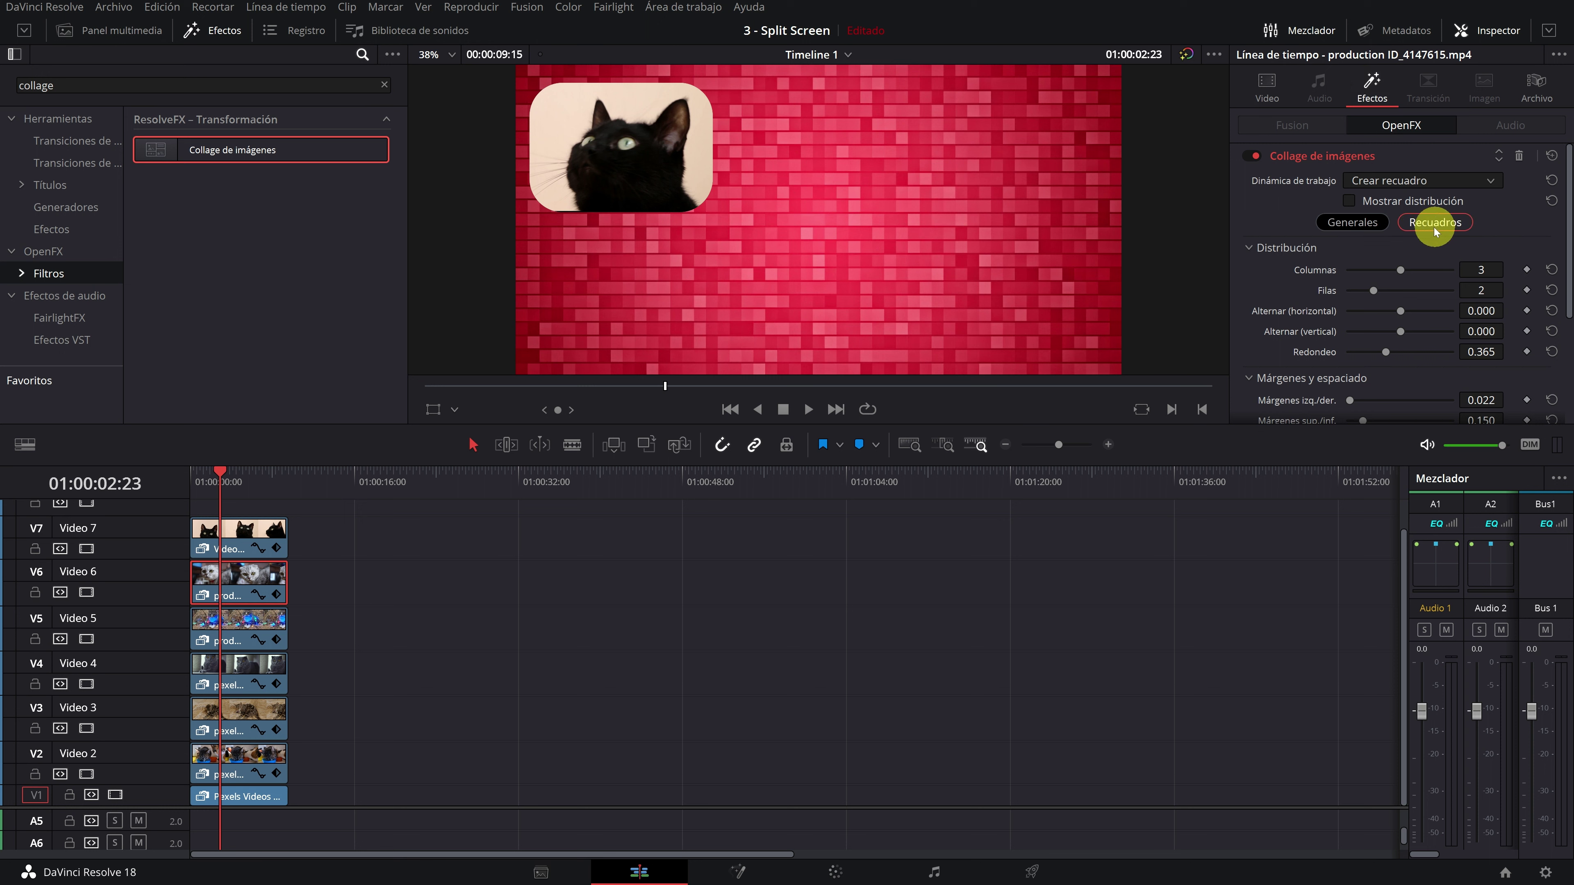
click(1425, 270)
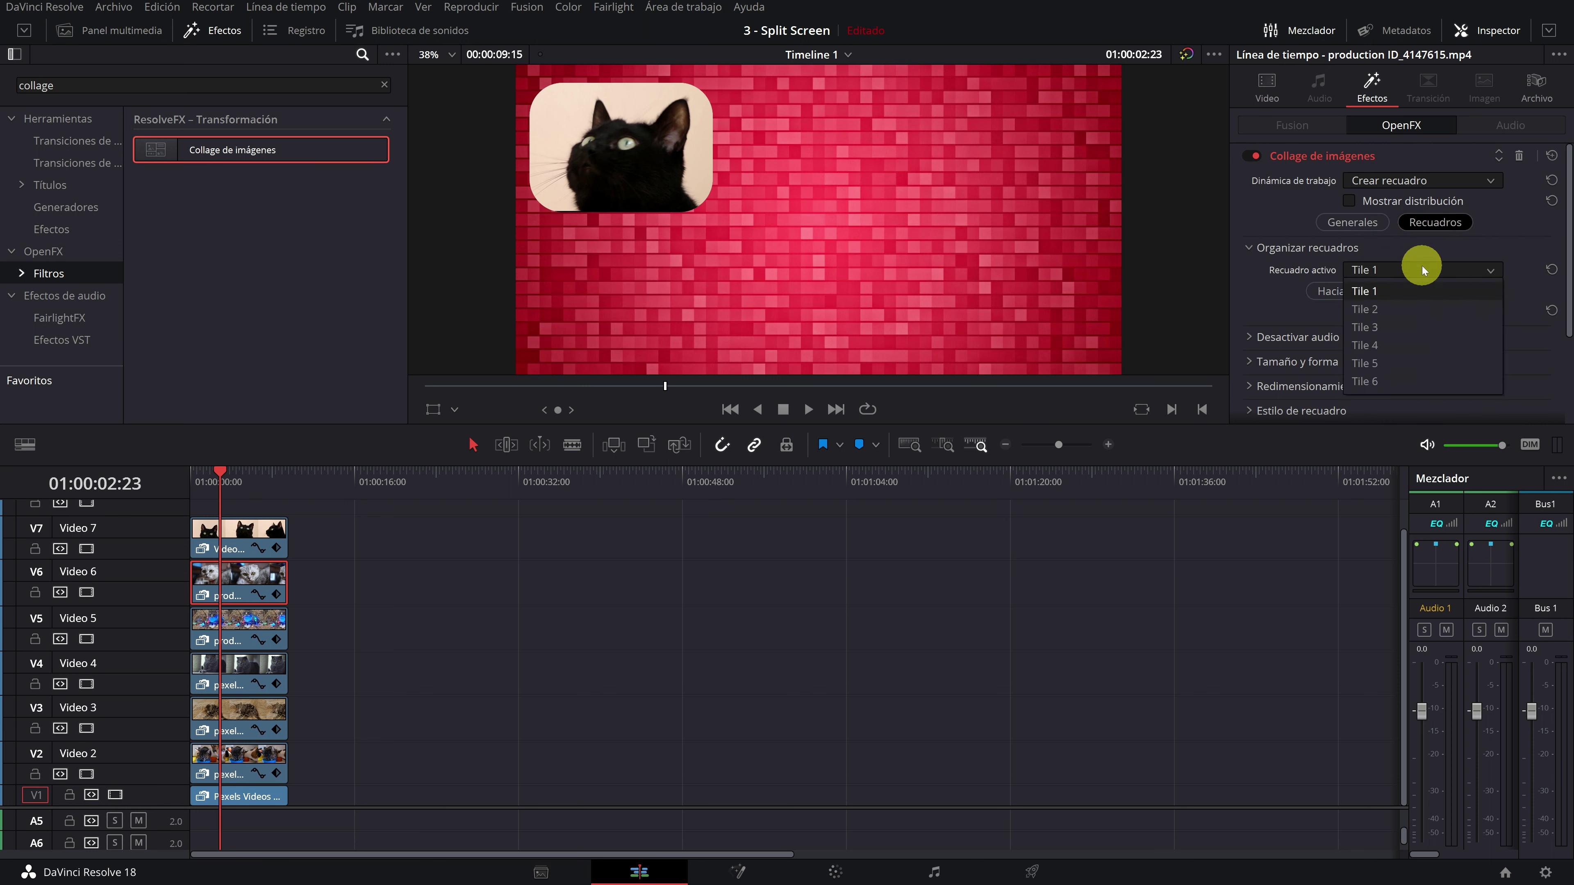
click(1366, 309)
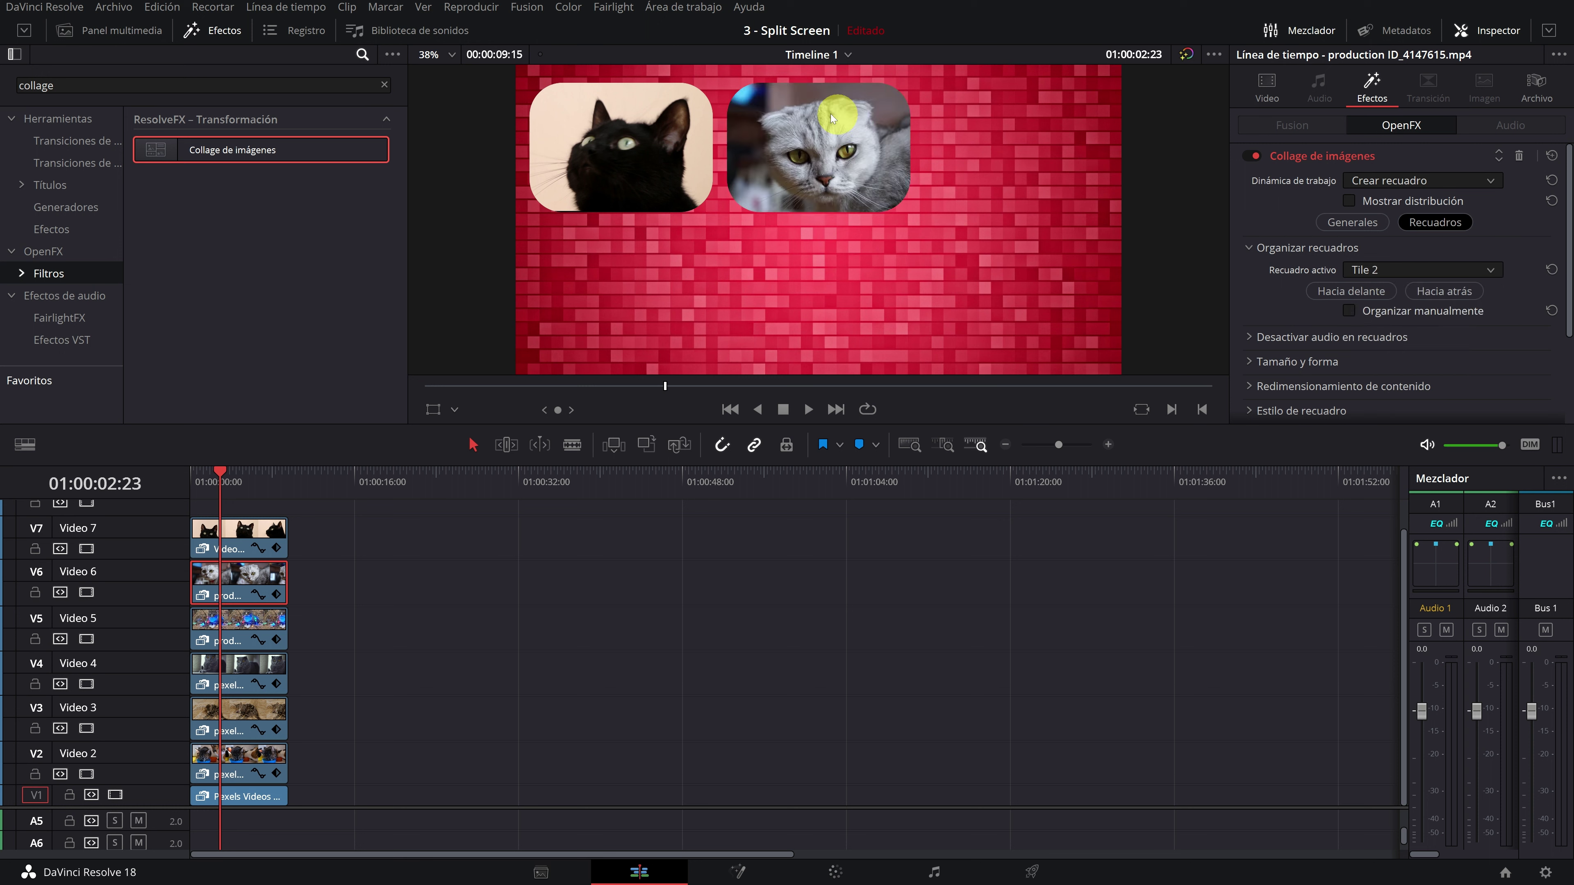
click(216, 616)
click(1434, 221)
click(1473, 259)
click(1388, 328)
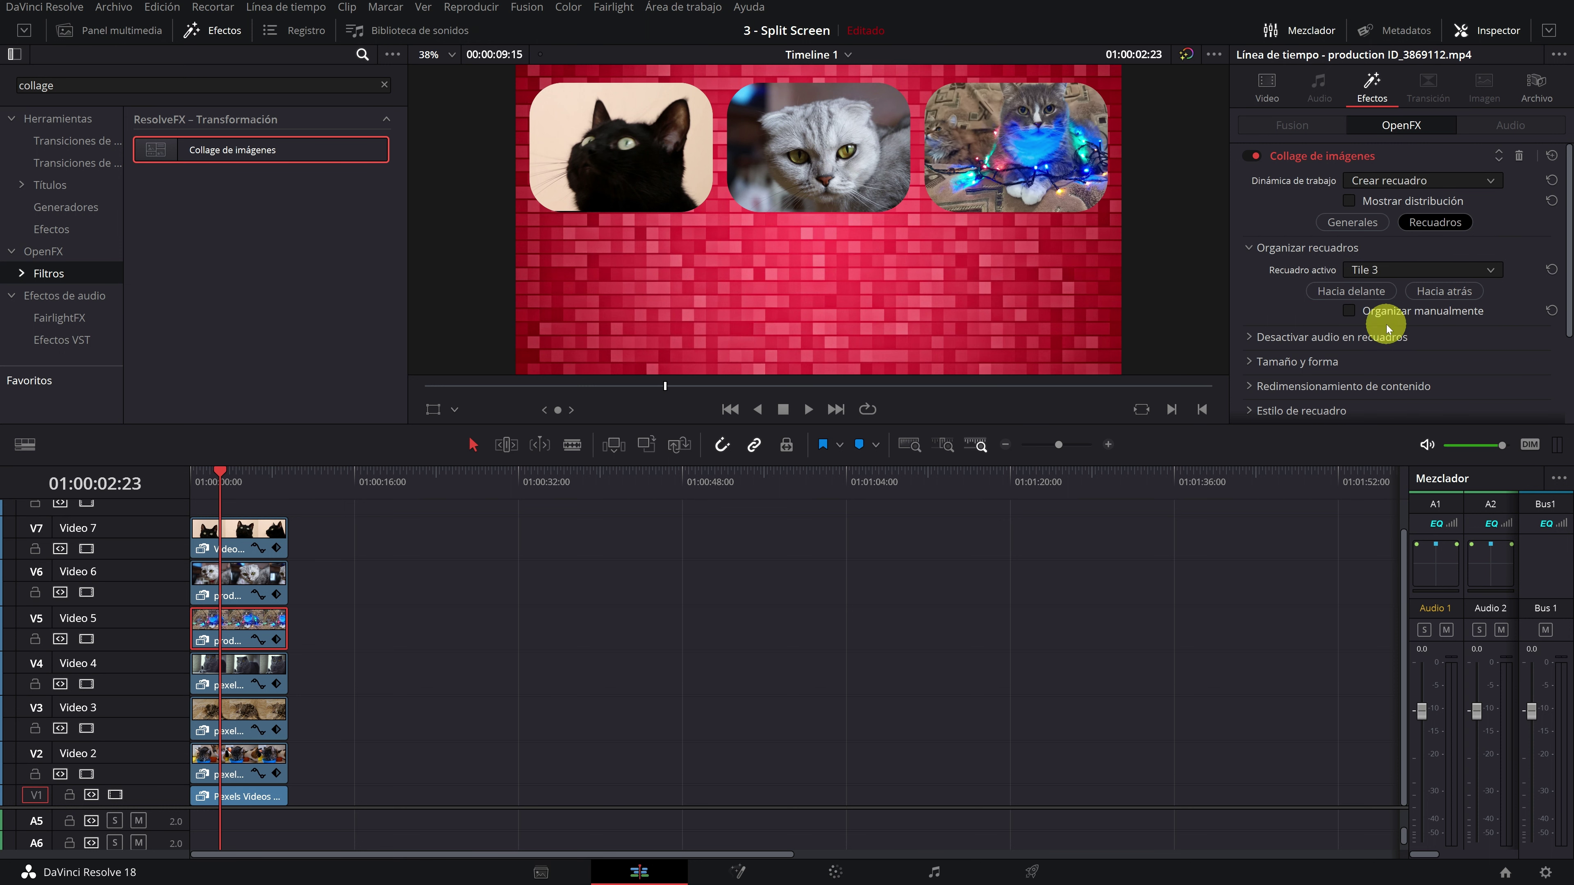
Assign the Video 4, 3 and 2 clips to Tiles 4, 5 and 6.
click(211, 662)
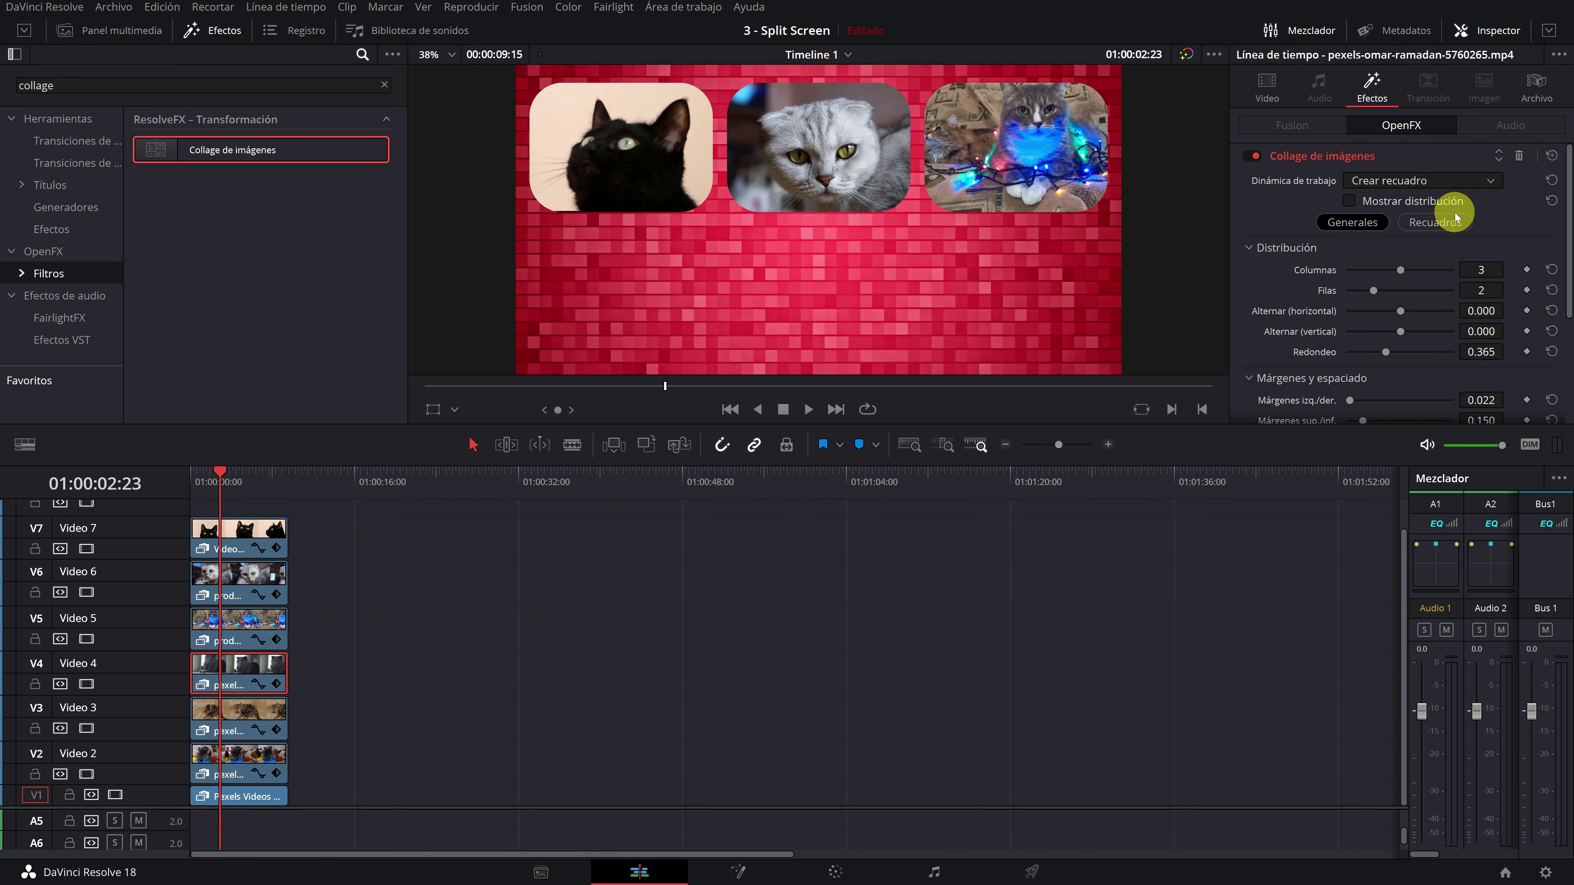
click(1455, 218)
click(1363, 260)
click(1378, 347)
click(228, 719)
click(1436, 225)
click(1448, 263)
click(1381, 362)
click(231, 753)
click(1445, 216)
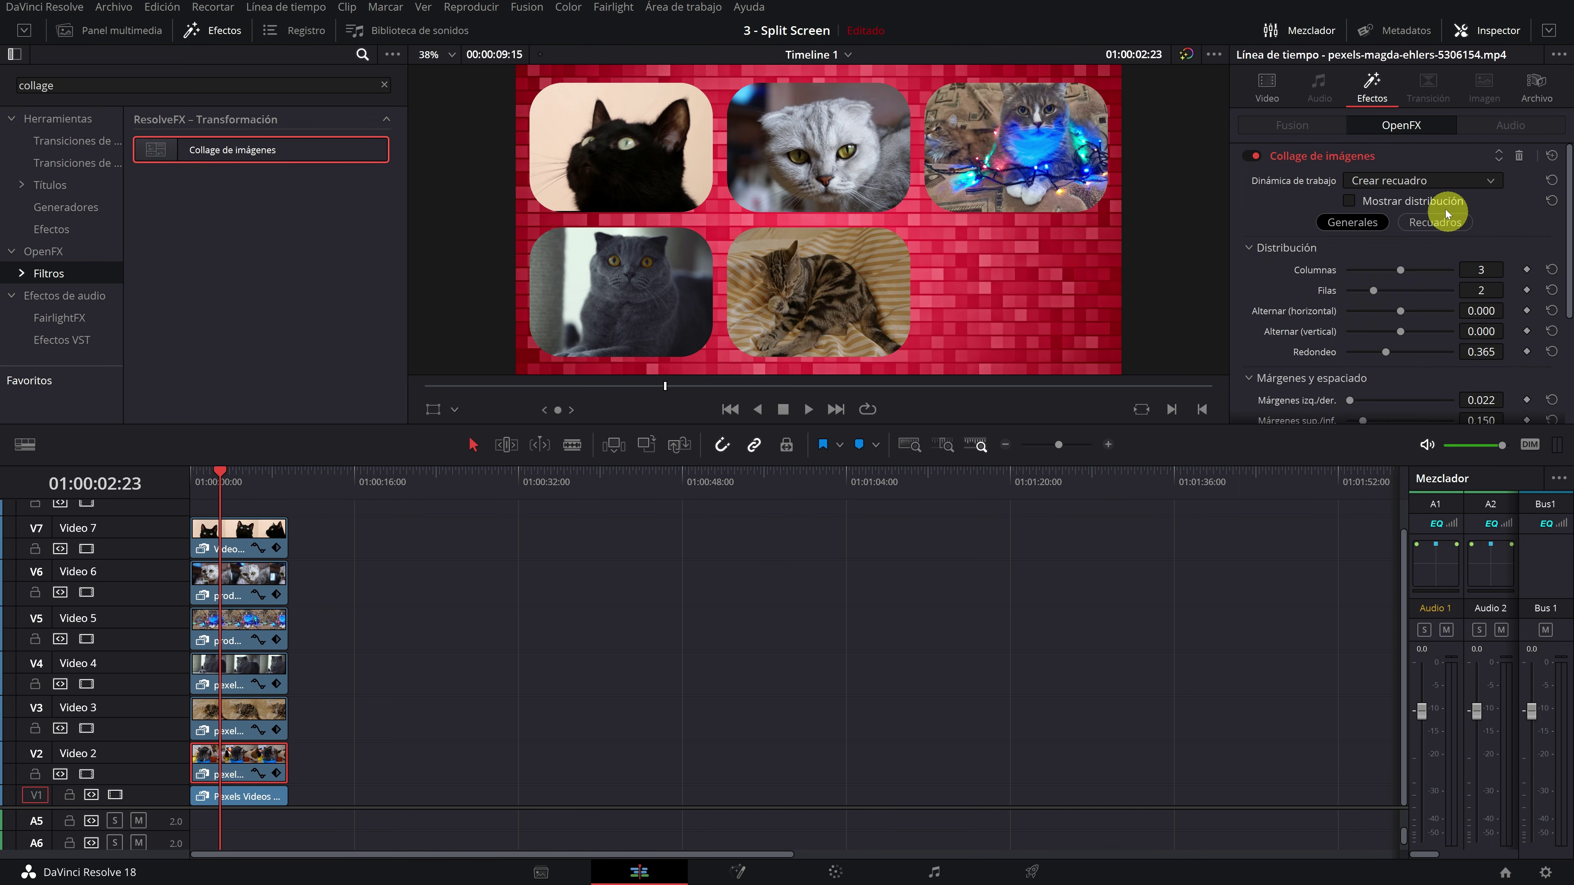
click(1433, 266)
click(1370, 386)
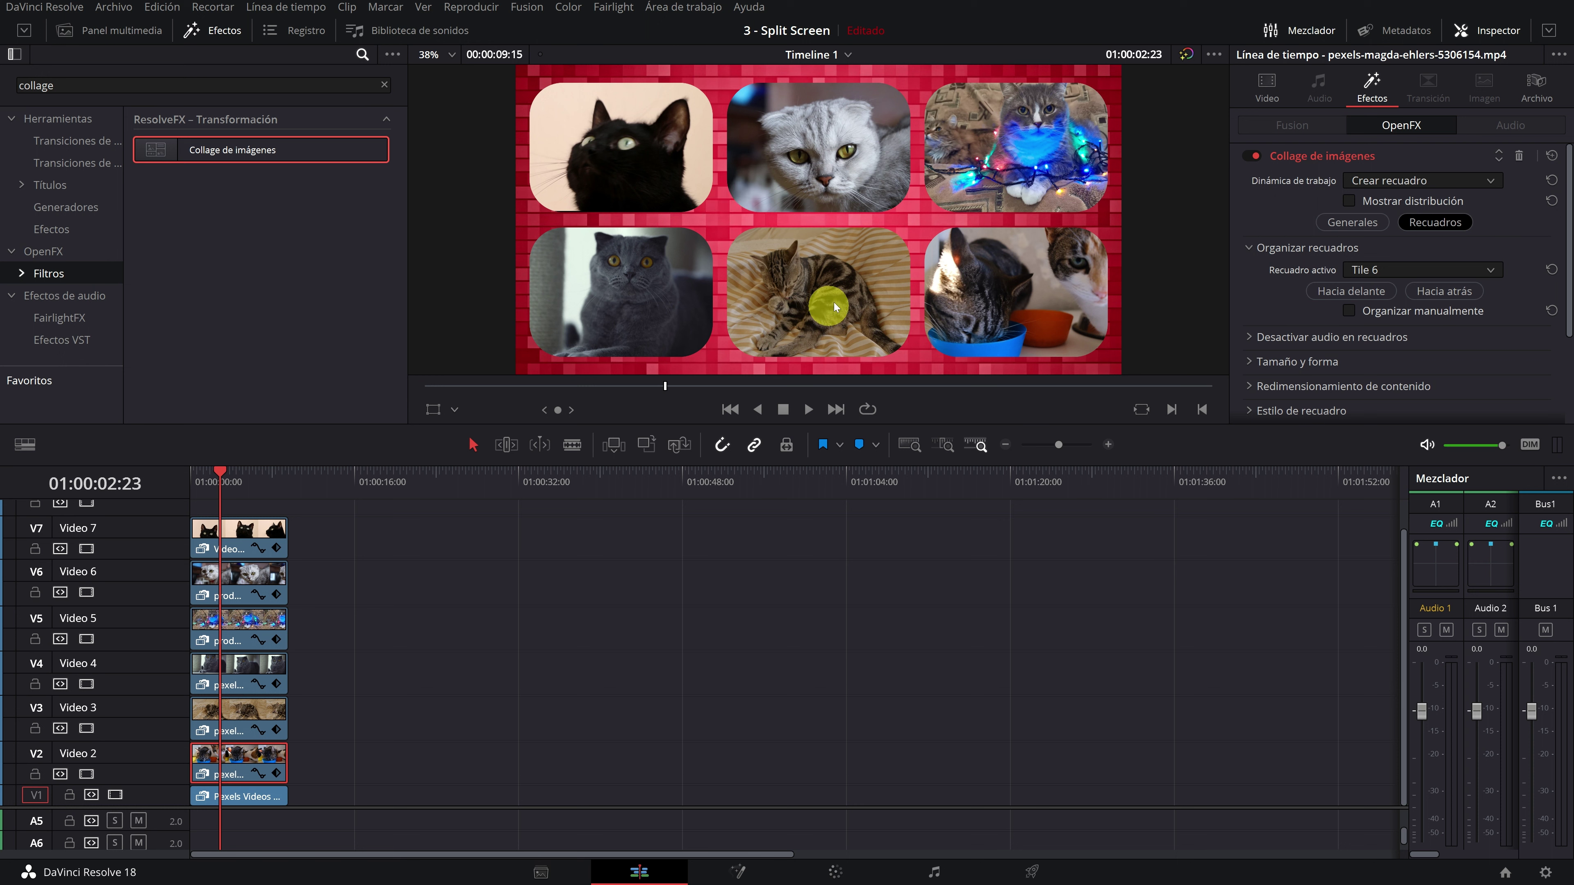
drag(1024, 143, 1053, 112)
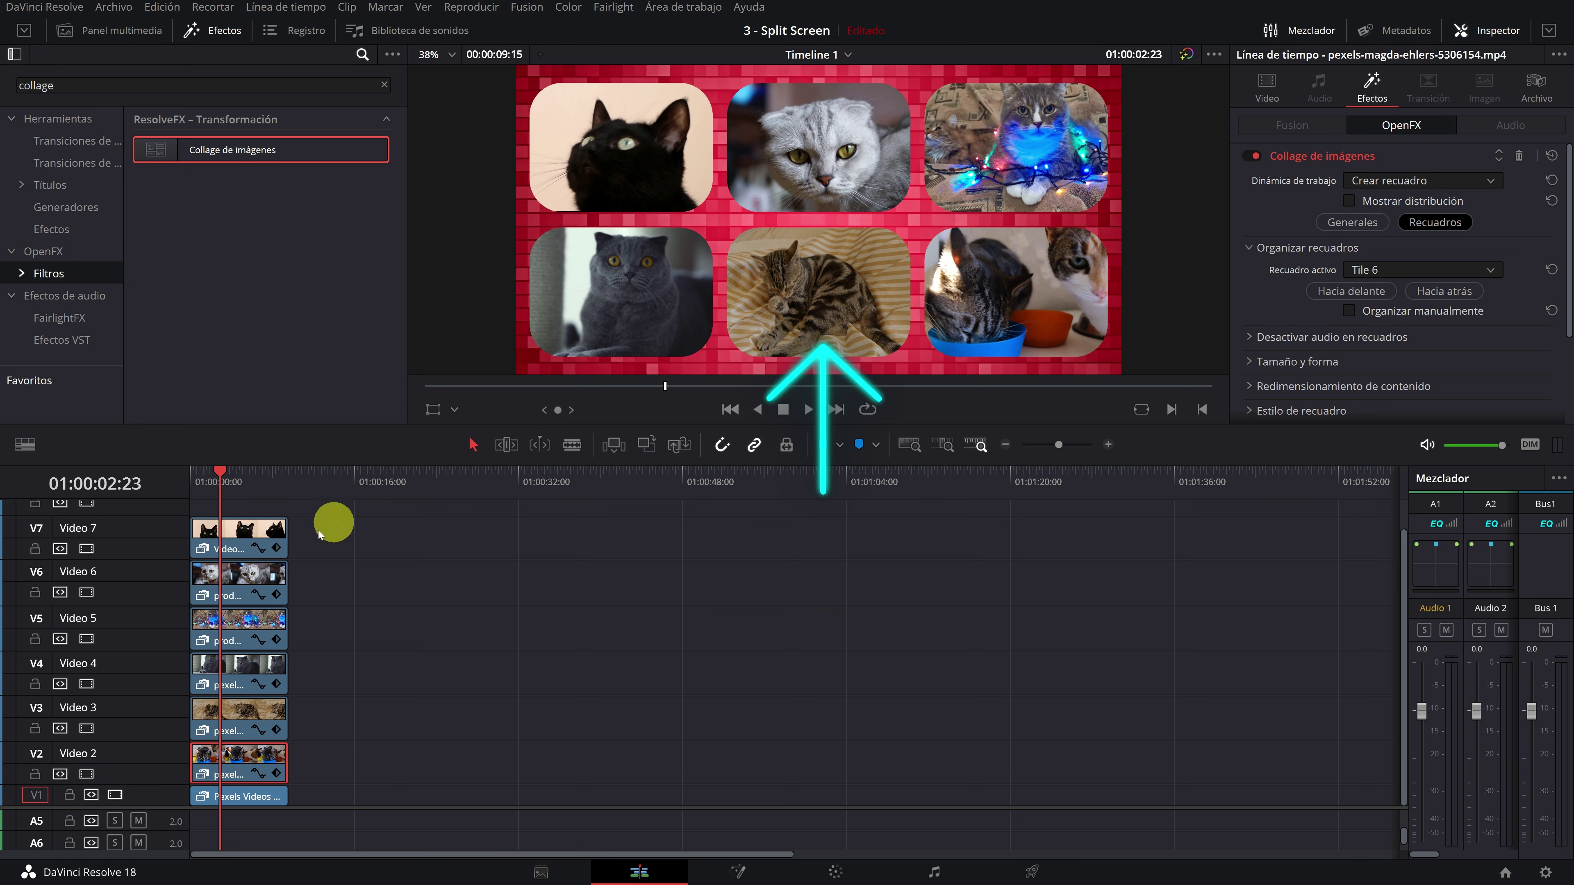
Put the Video 5 blue-lit cat in Tile 5 and the Video 3 tabby kitten in Tile 3.
click(235, 621)
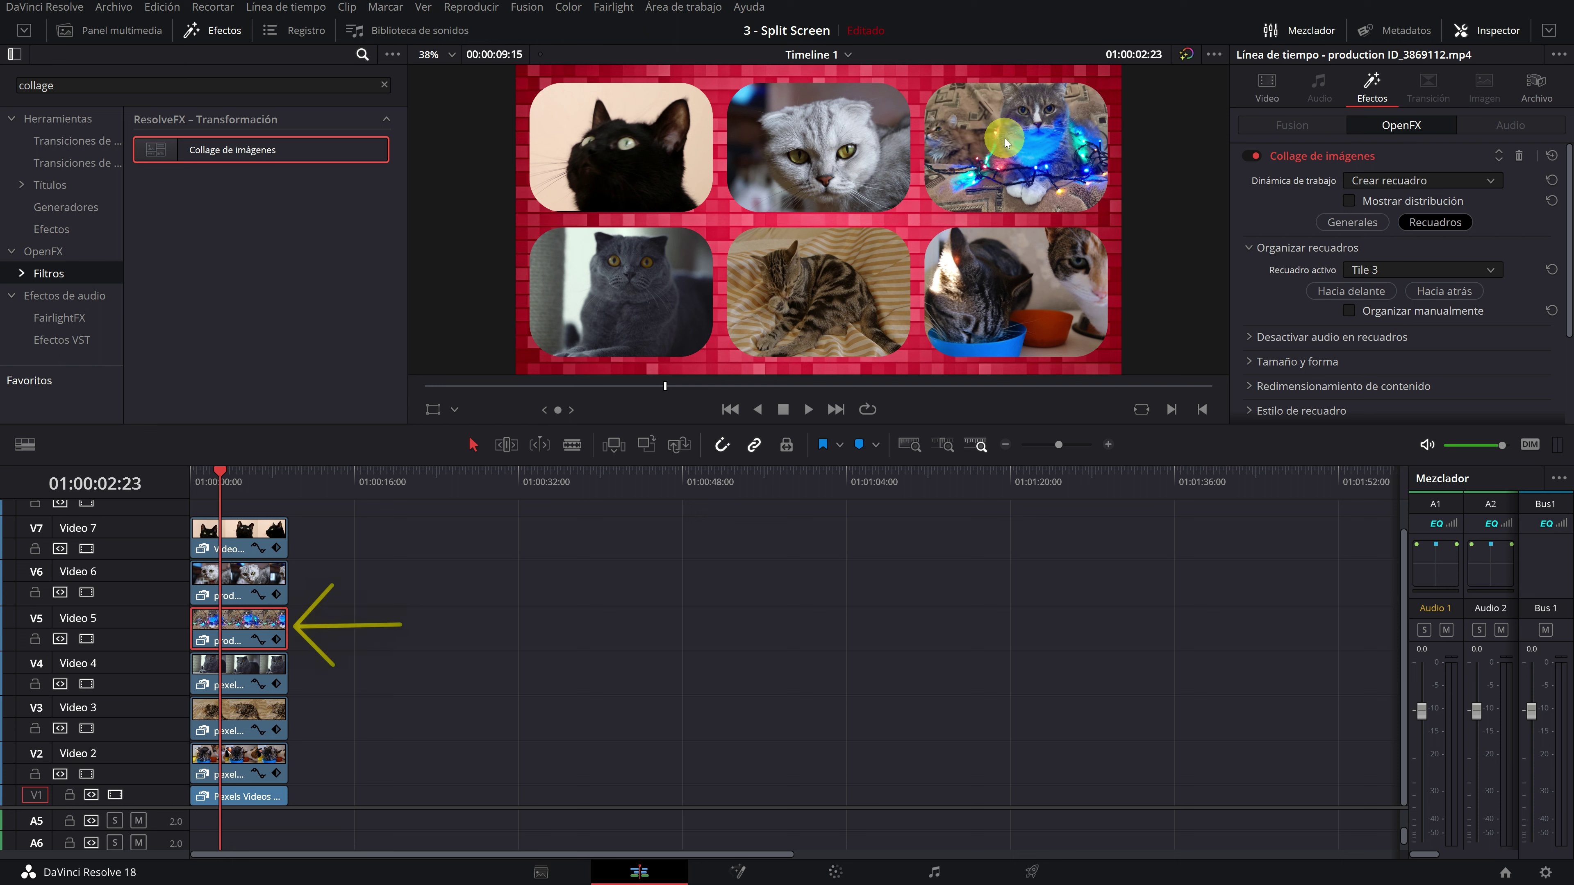
click(1407, 273)
click(1382, 363)
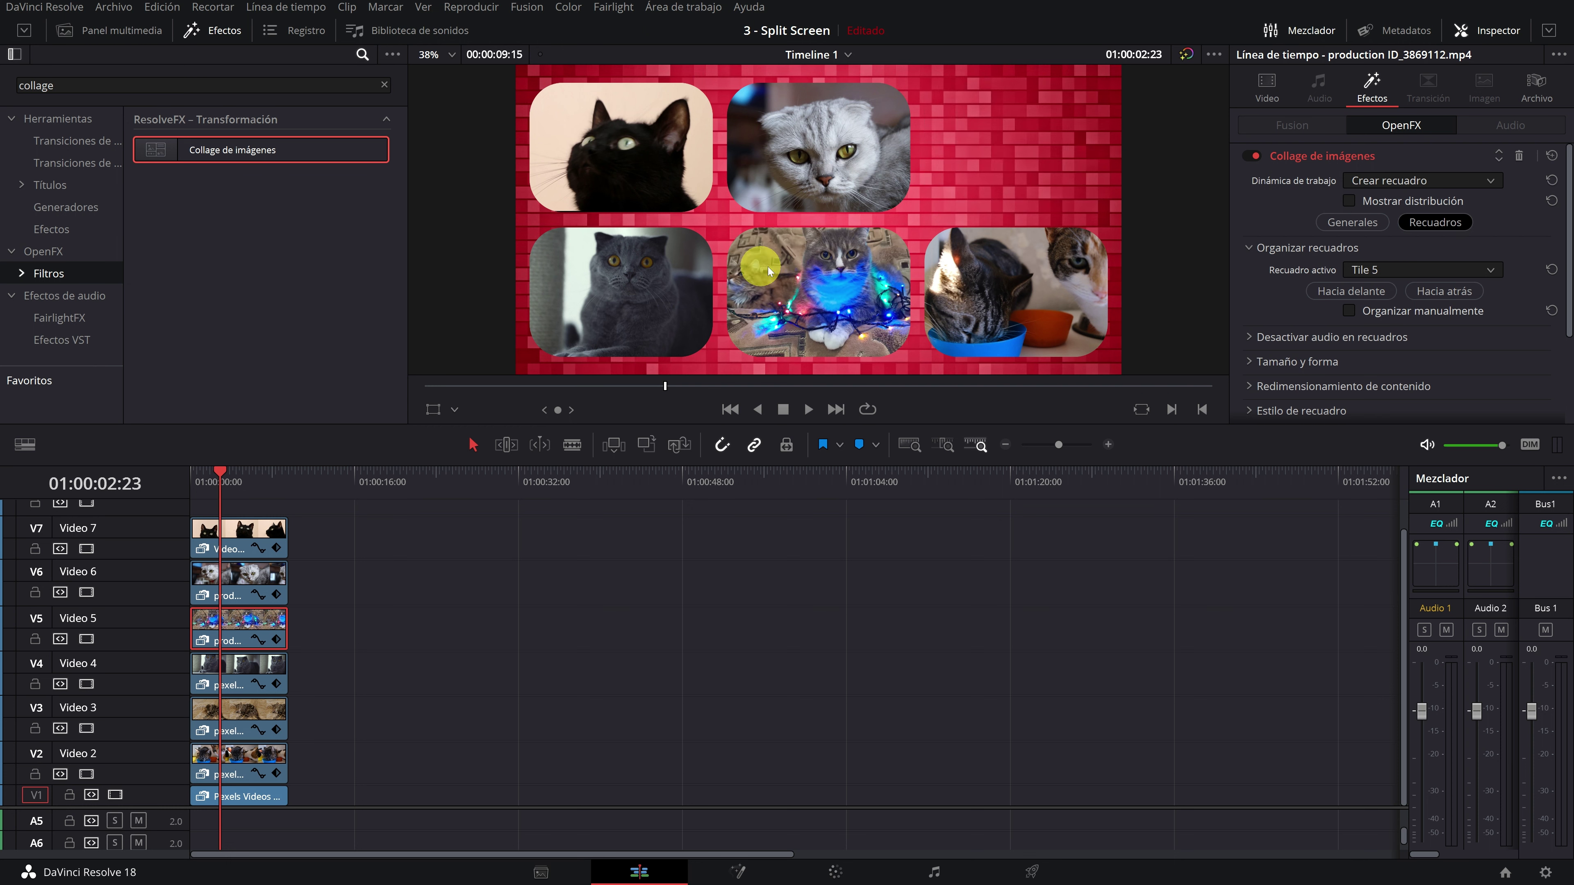
click(226, 713)
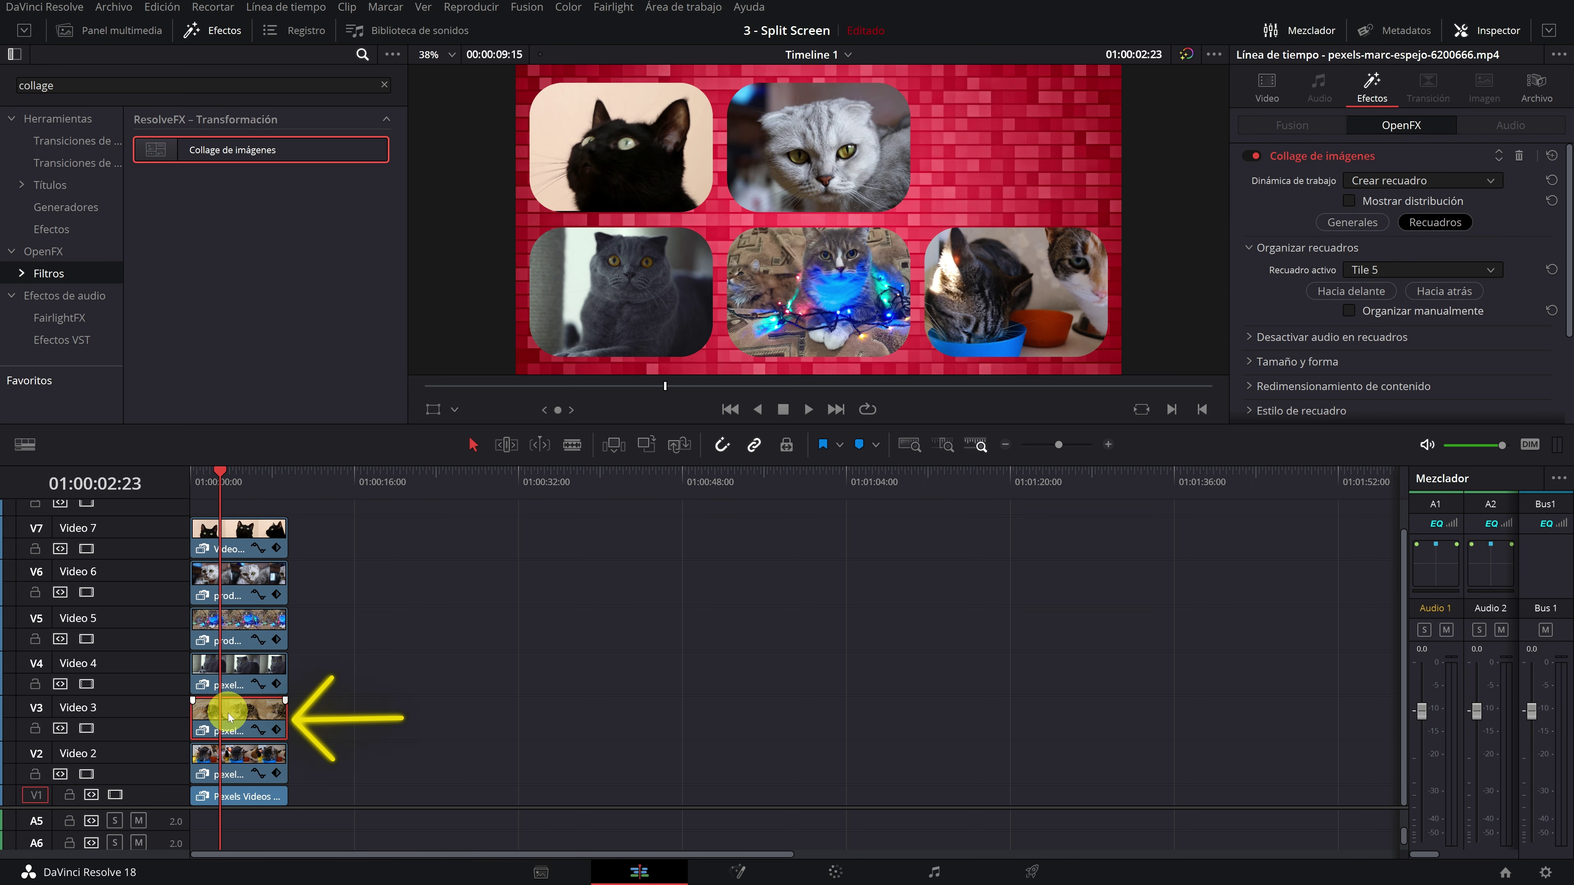
click(1398, 268)
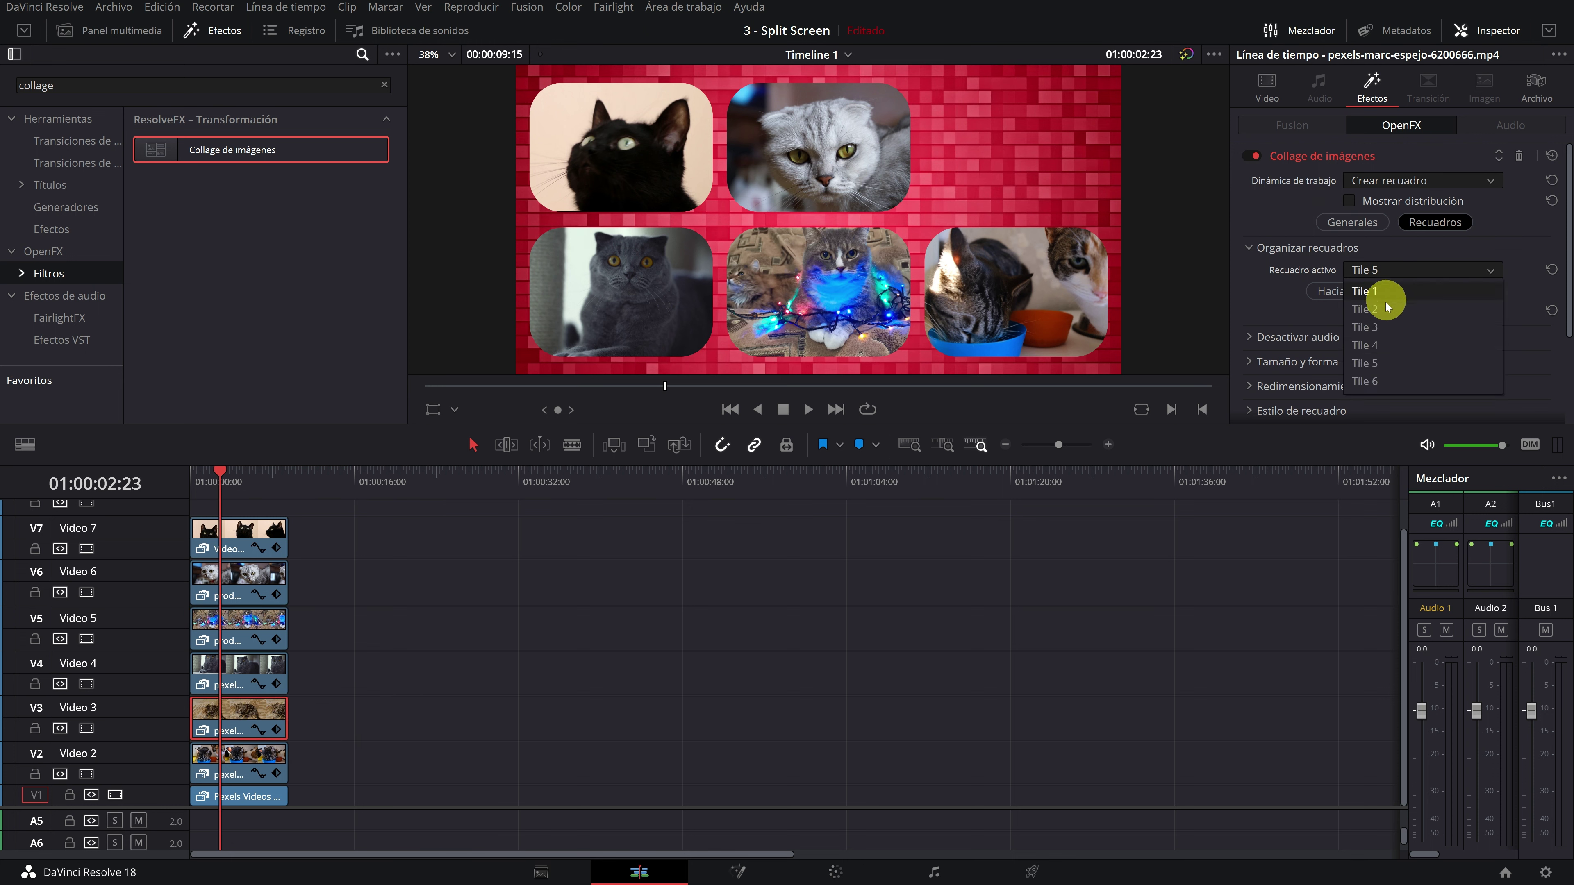
click(1386, 328)
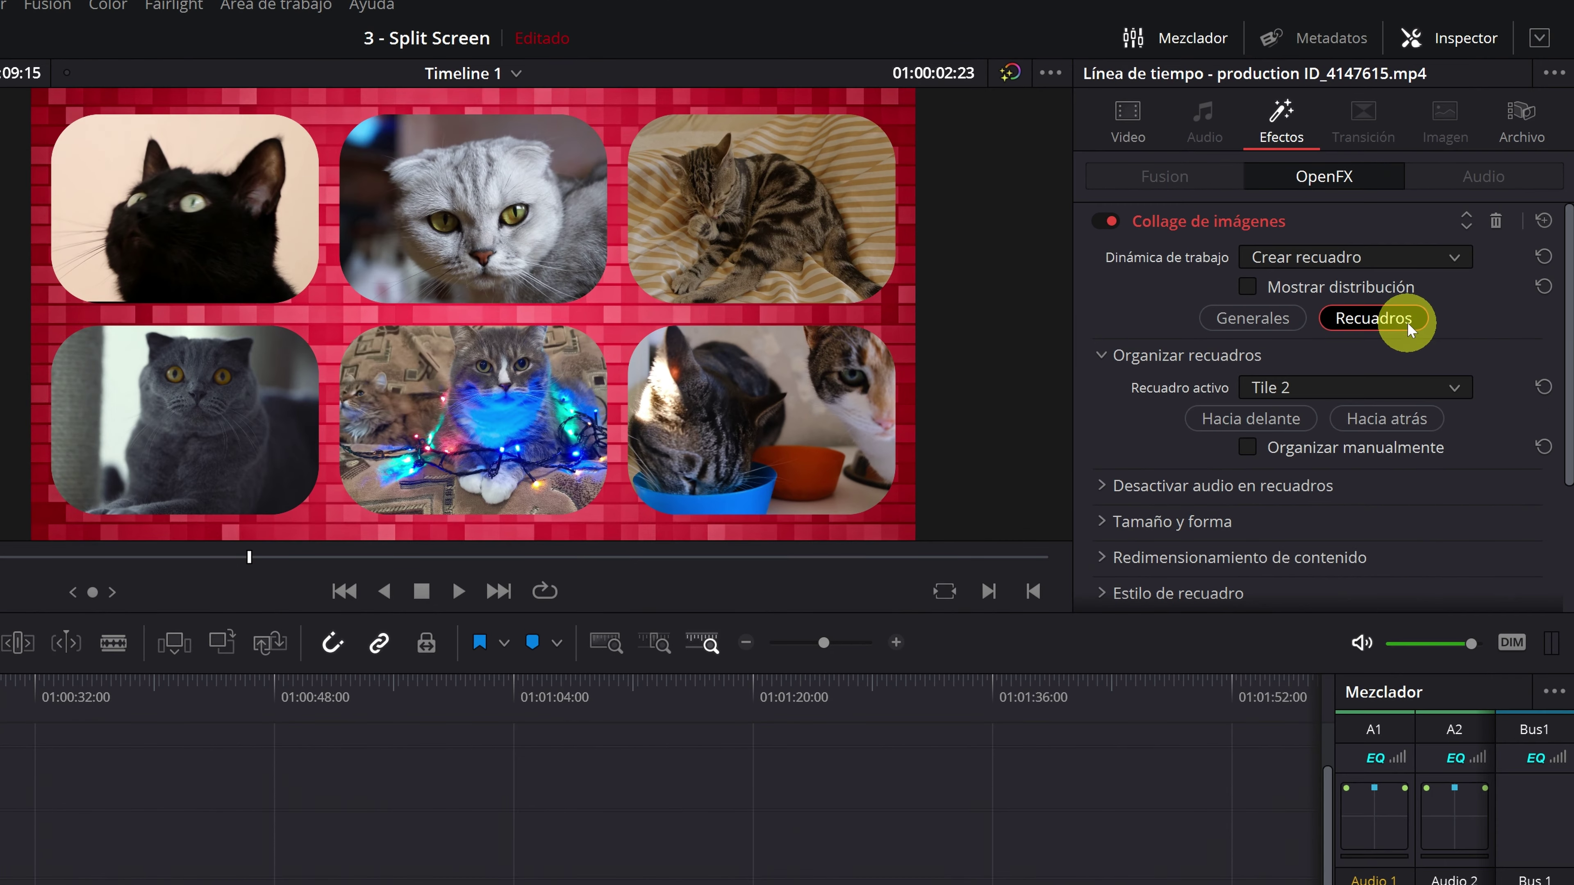
scroll(1371, 316, down, 3)
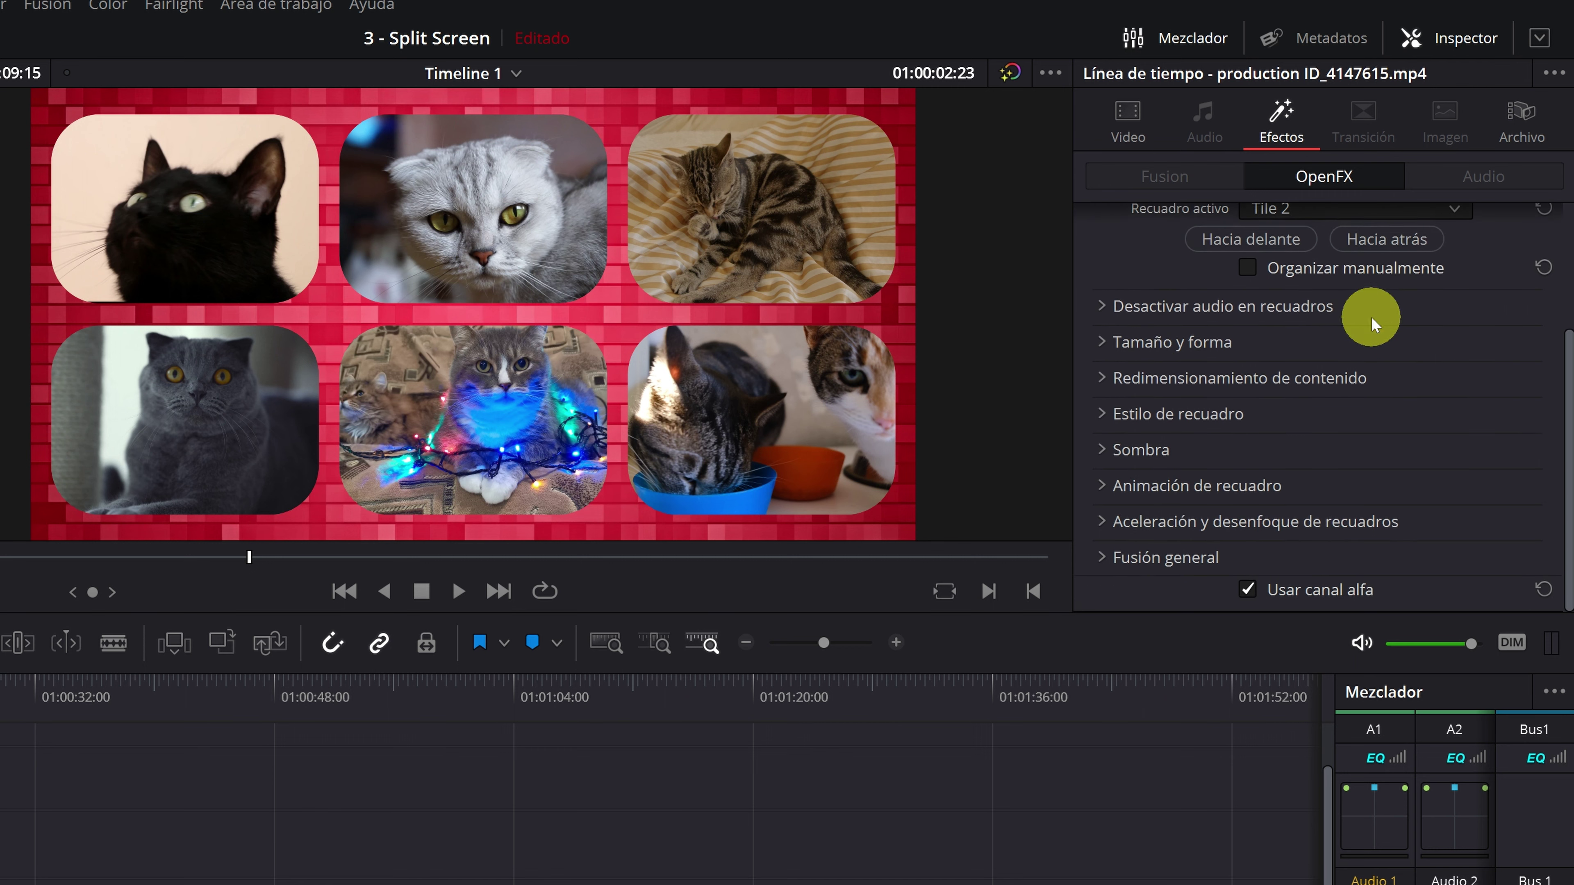
click(1100, 416)
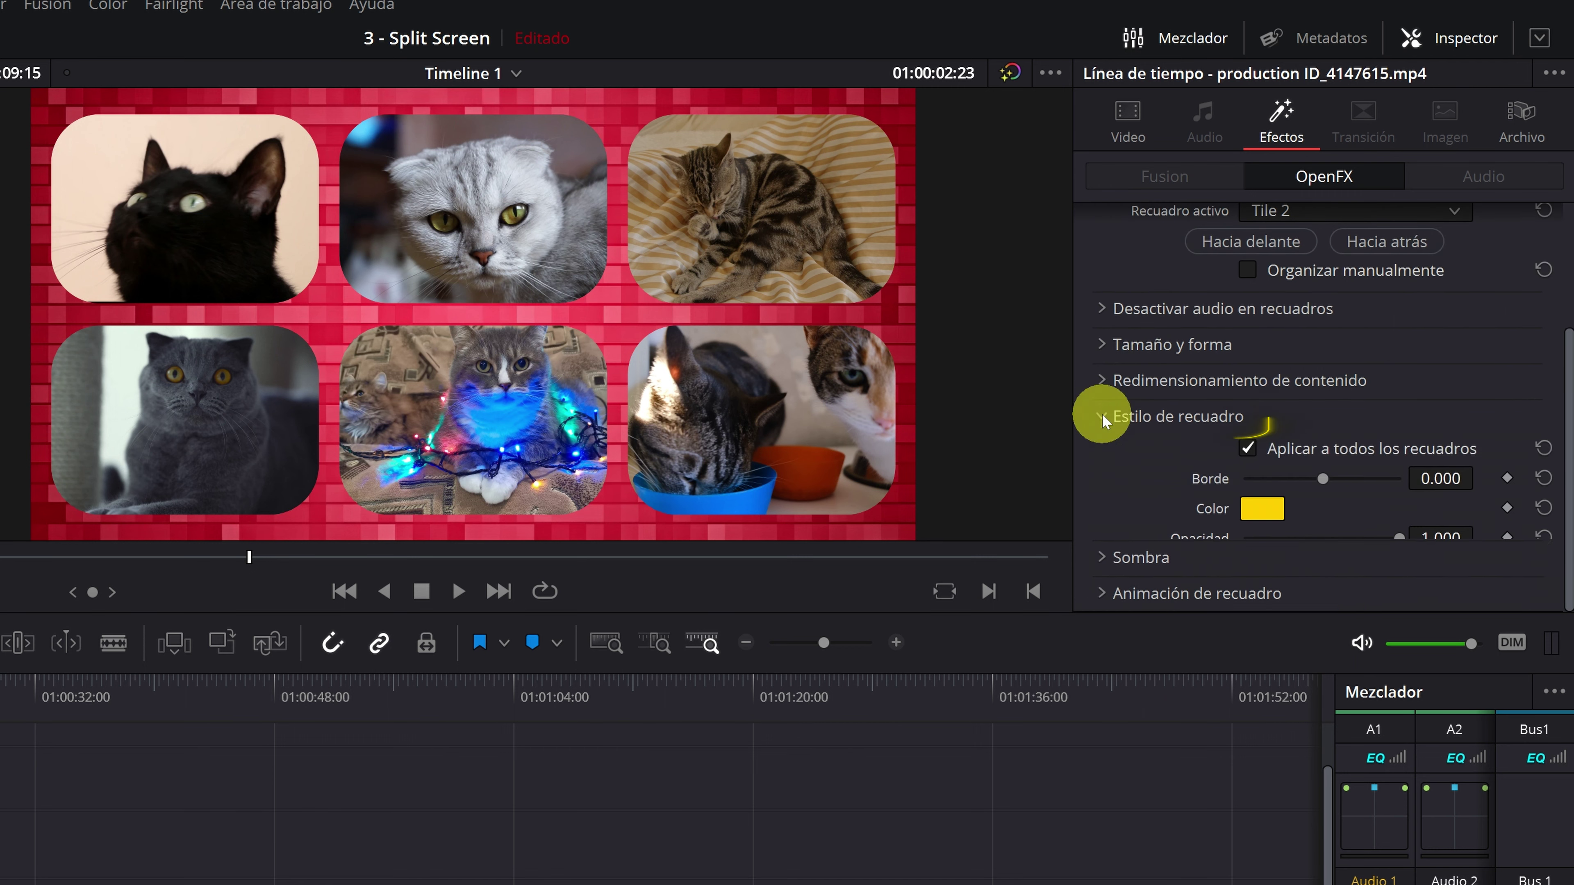
click(1428, 478)
drag(1438, 478, 1528, 475)
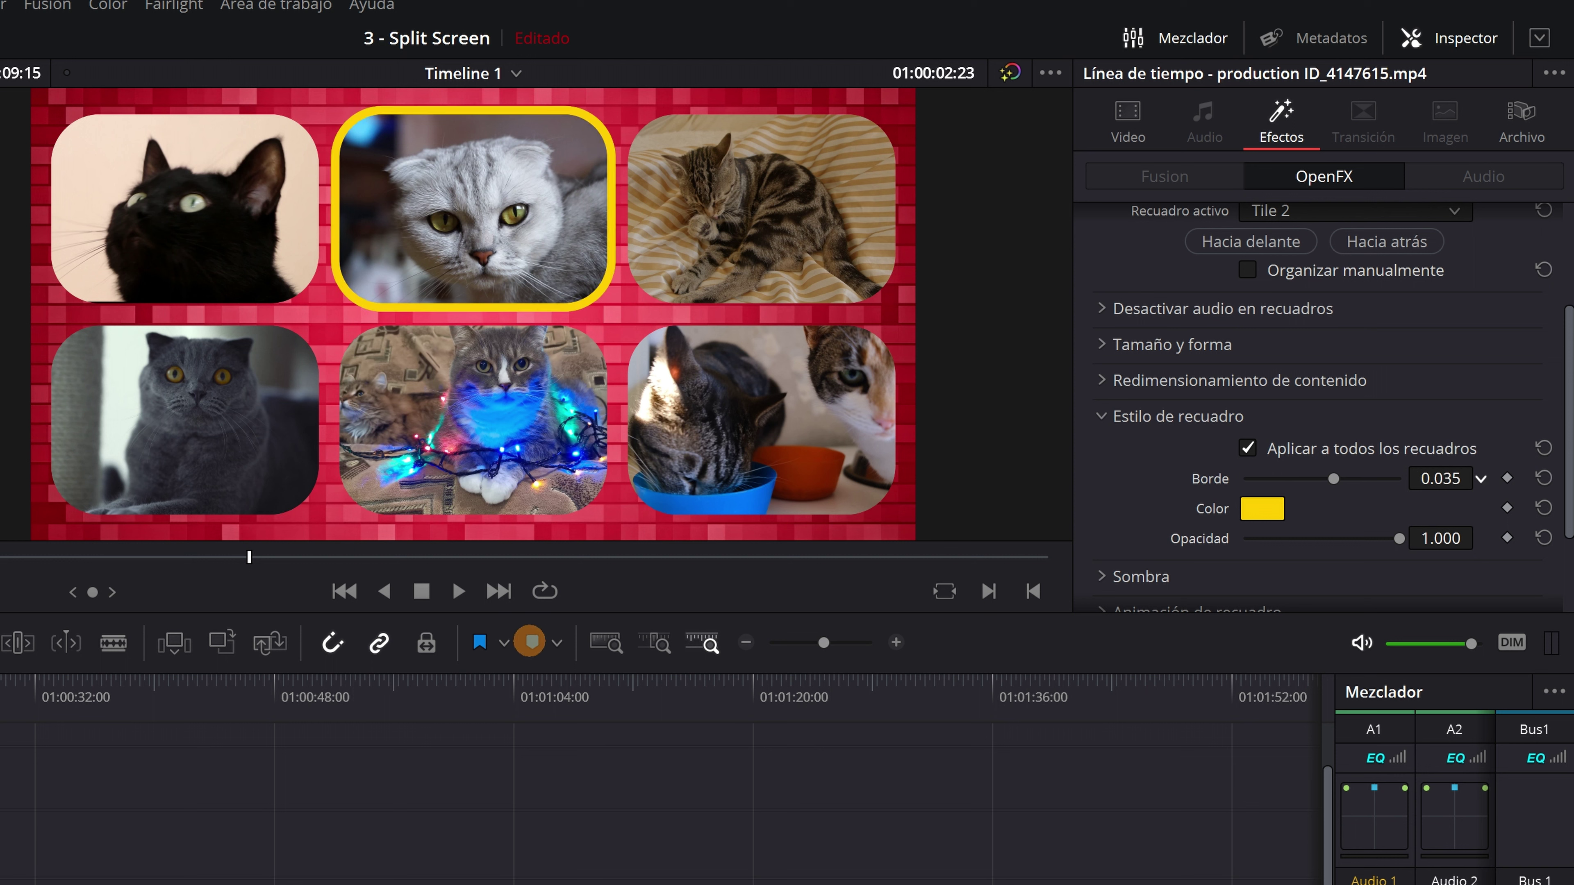
click(1541, 478)
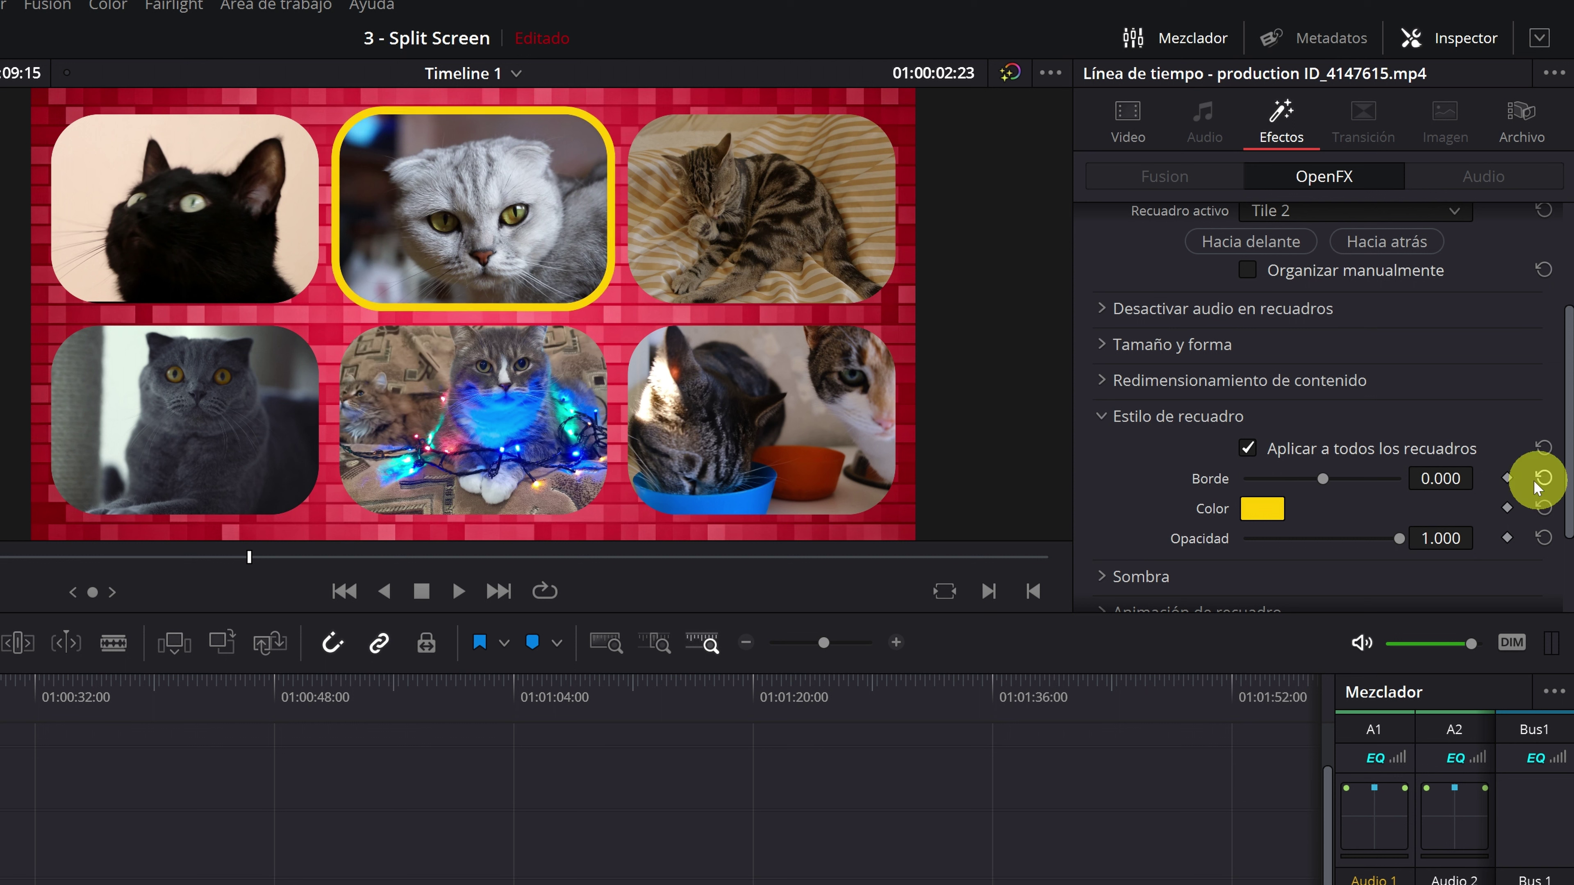
click(1103, 415)
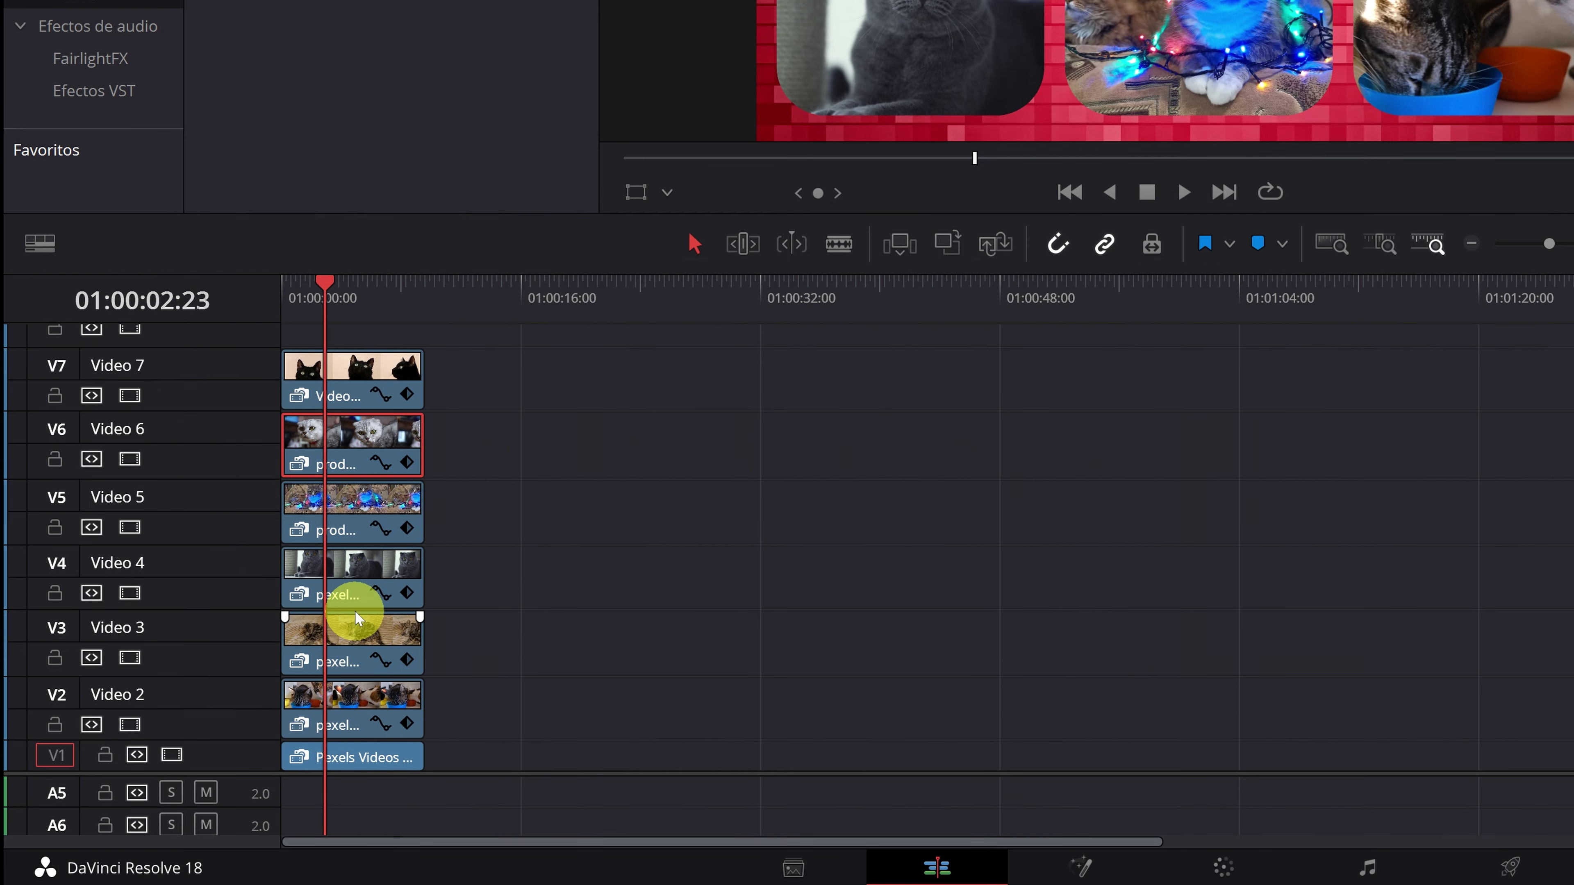
Raise the Sombra intensity to about 0.77 for all collage tiles.
click(370, 508)
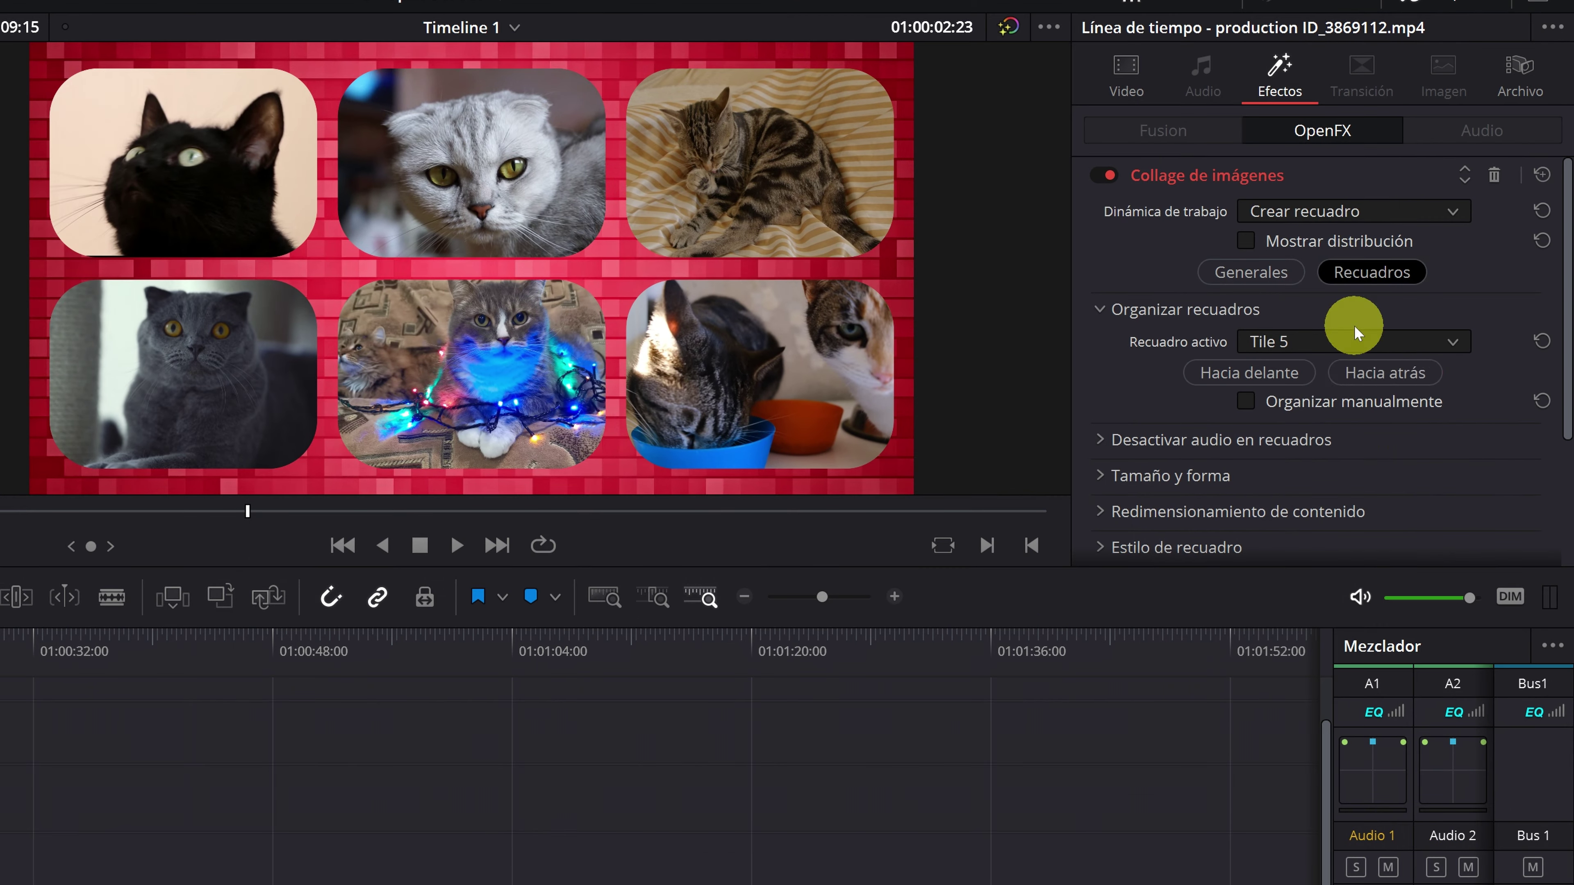
scroll(1378, 353, down, 3)
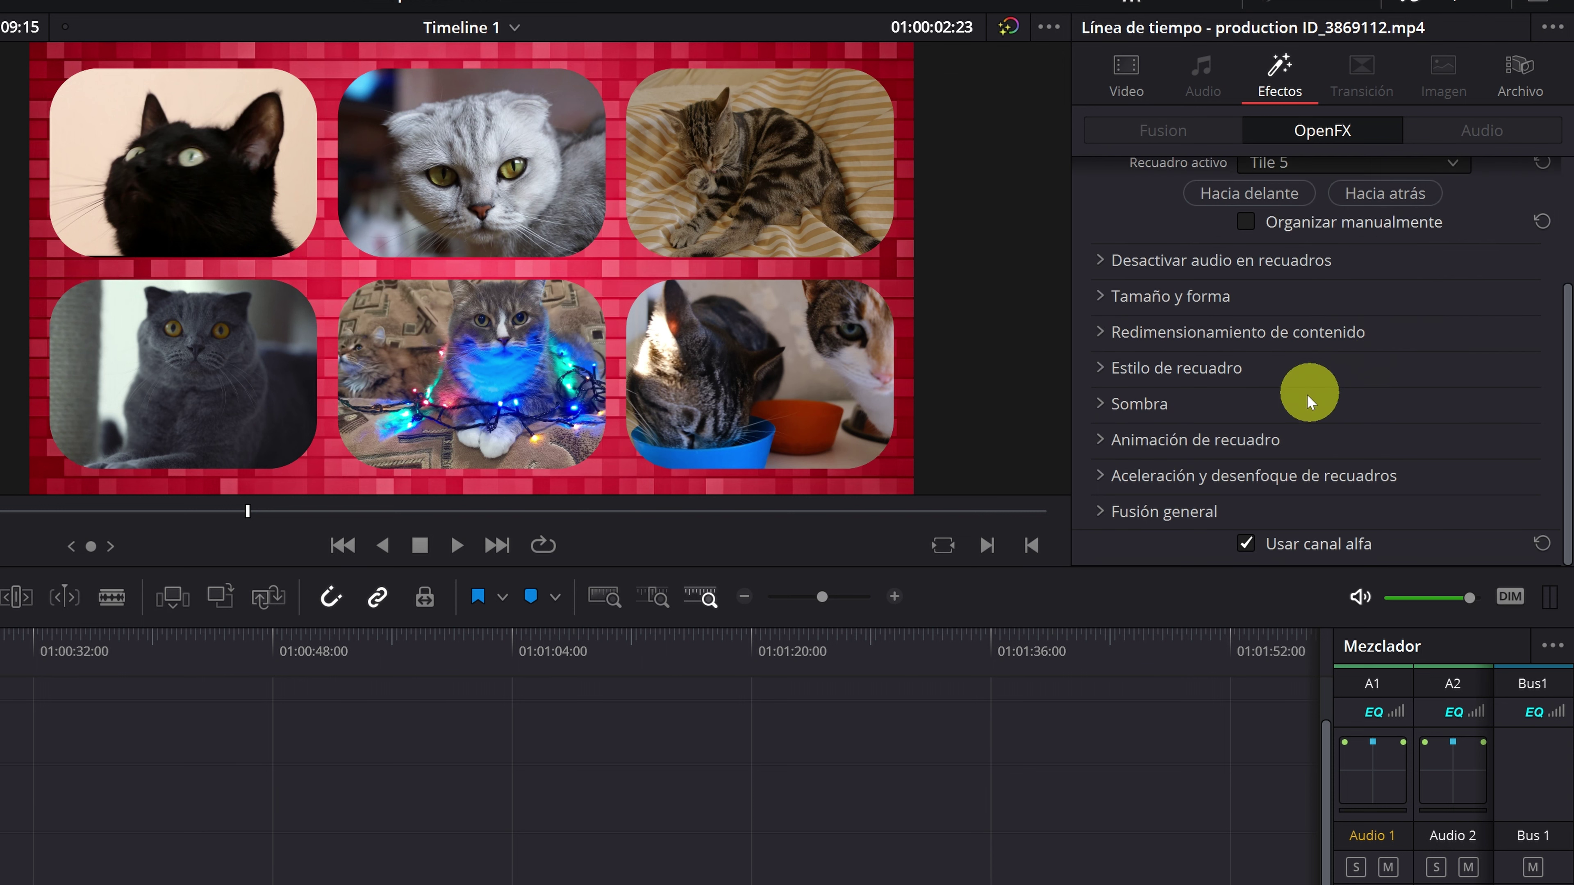
click(1140, 414)
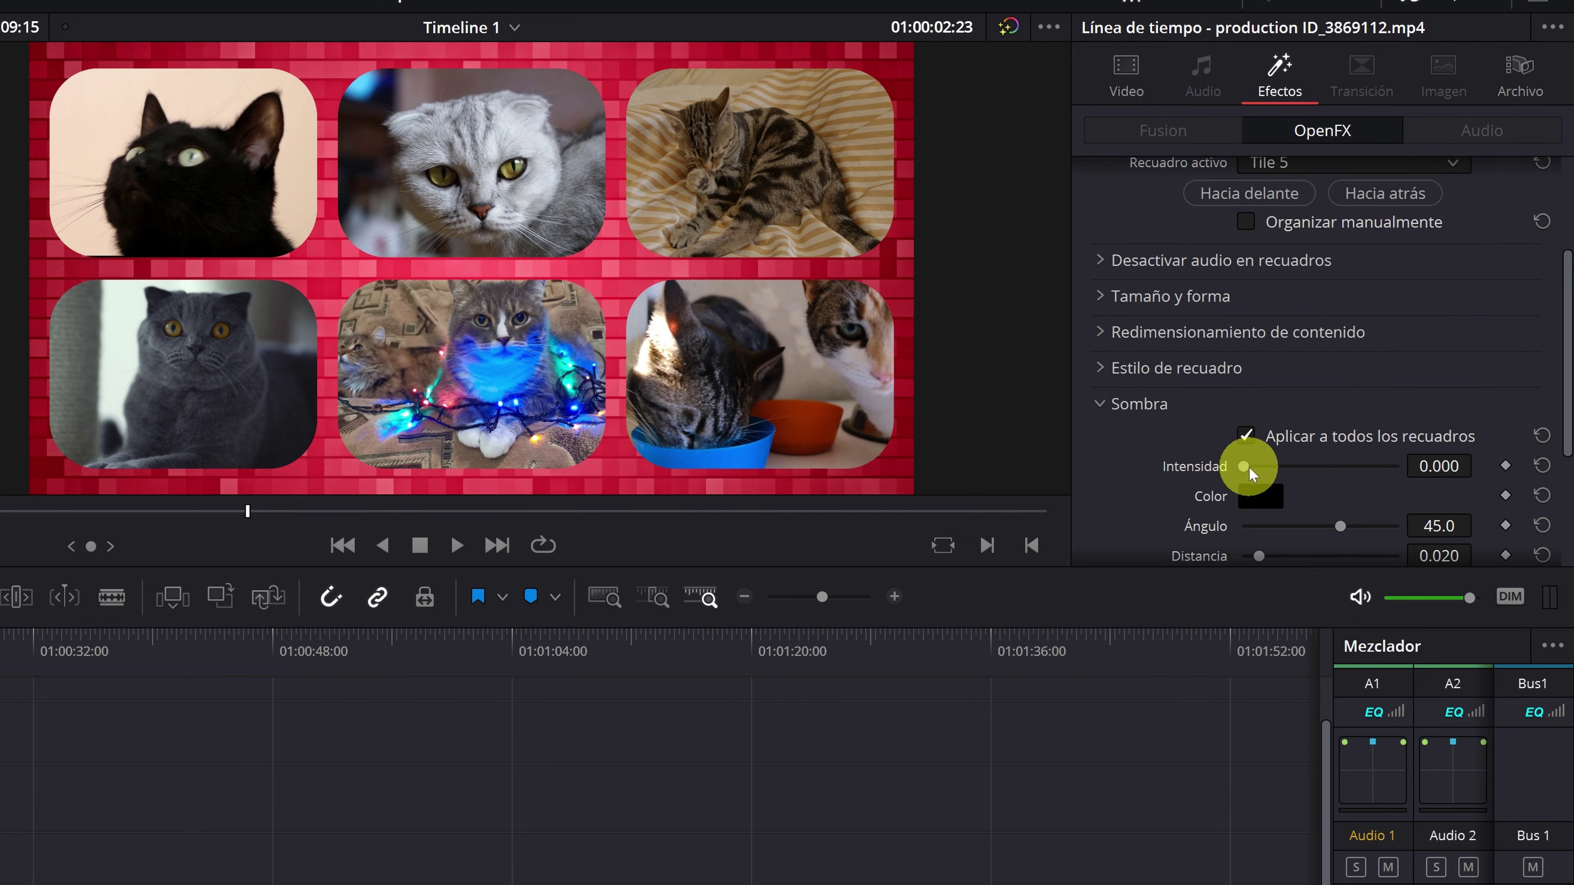
drag(1248, 466, 1362, 465)
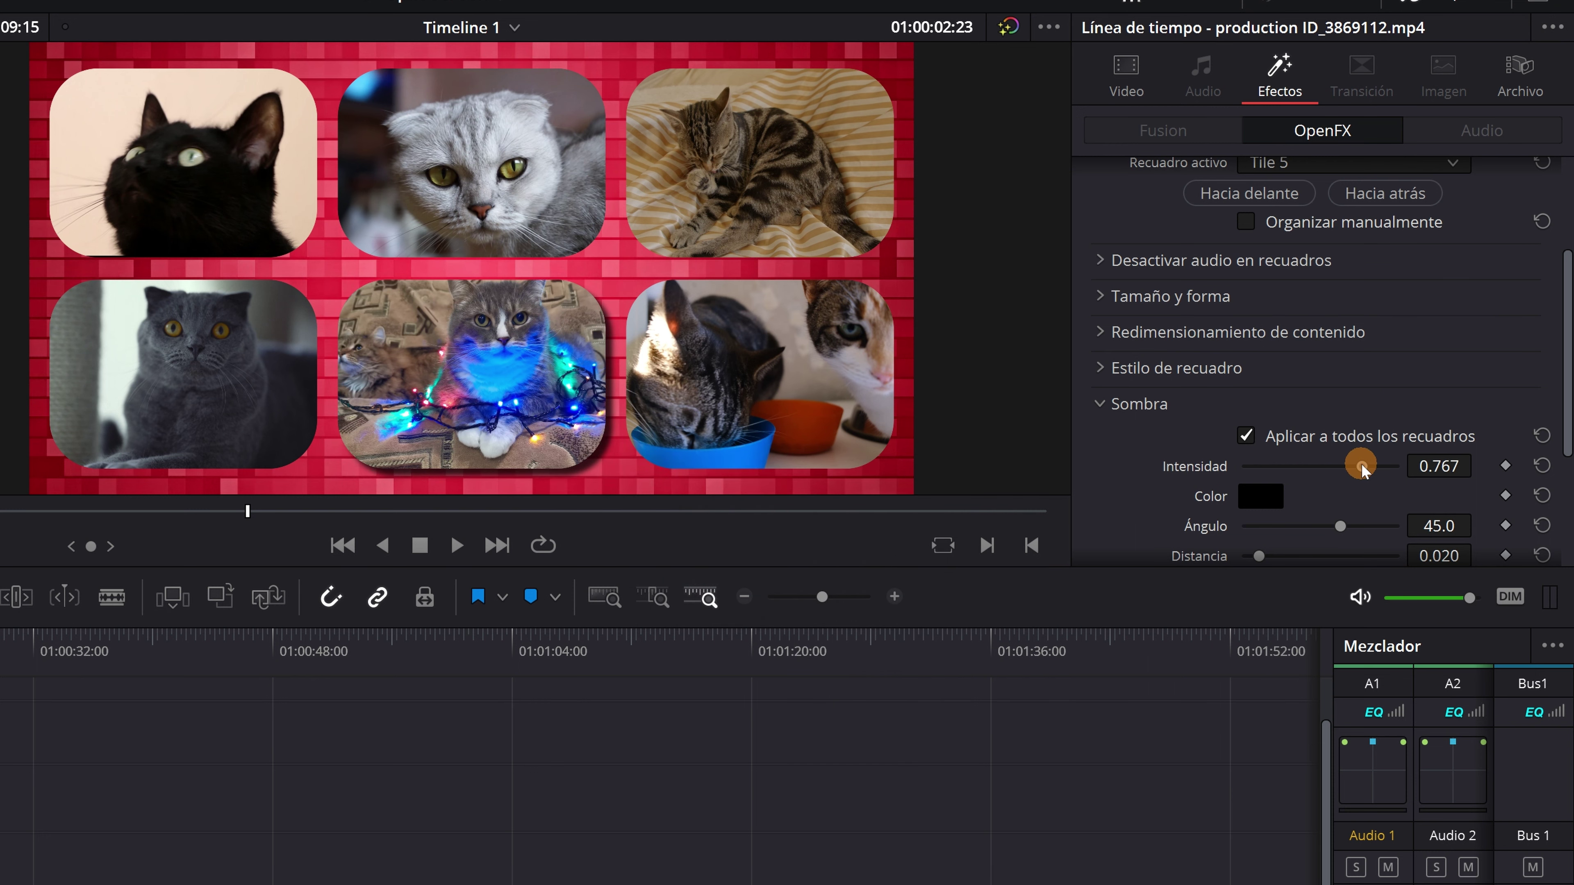
click(1103, 403)
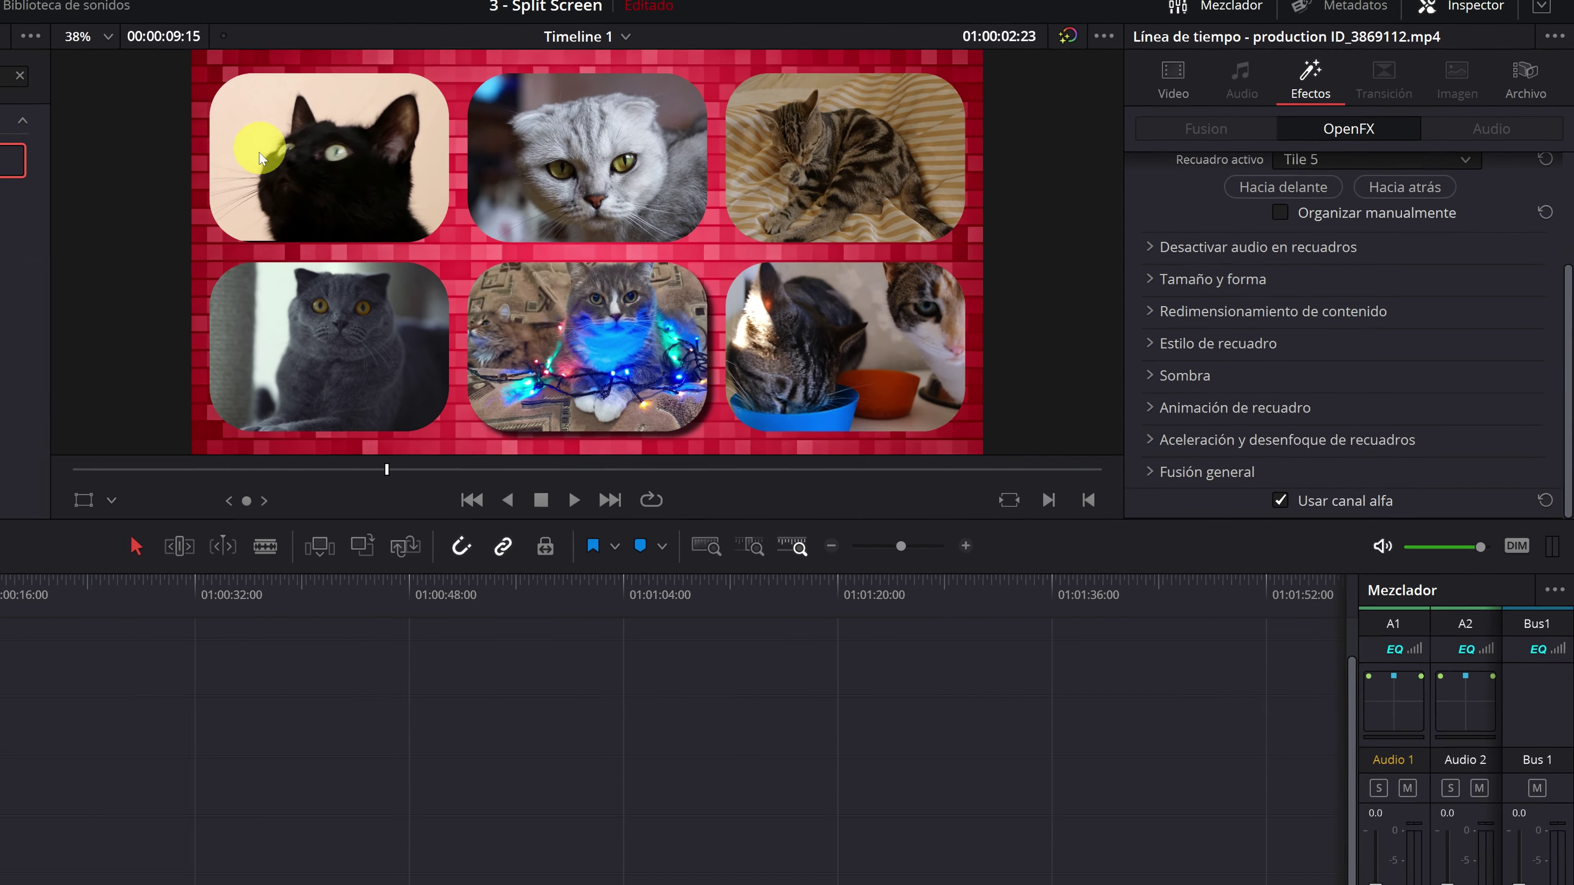
Select the Video 7 black cat clip and show its per-tile collage settings.
click(236, 528)
click(616, 153)
click(1436, 222)
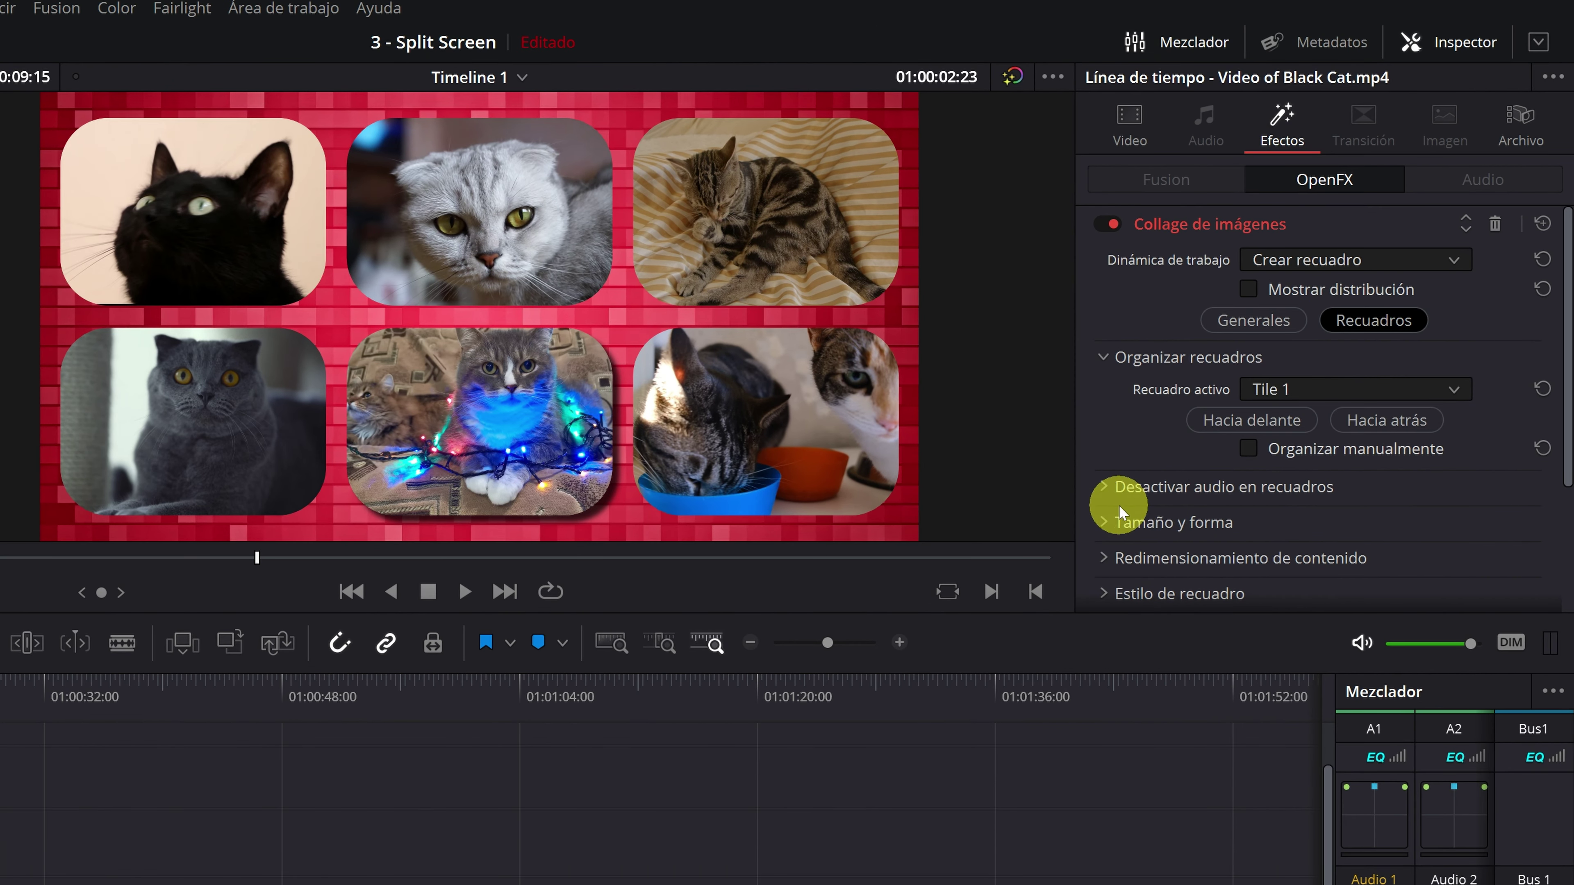
In Animación de recuadro, set Animar to Solo entrada and Animación dinámica to Desplazar hacia arriba, keeping Reducir.
scroll(1119, 505, down, 3)
click(1104, 485)
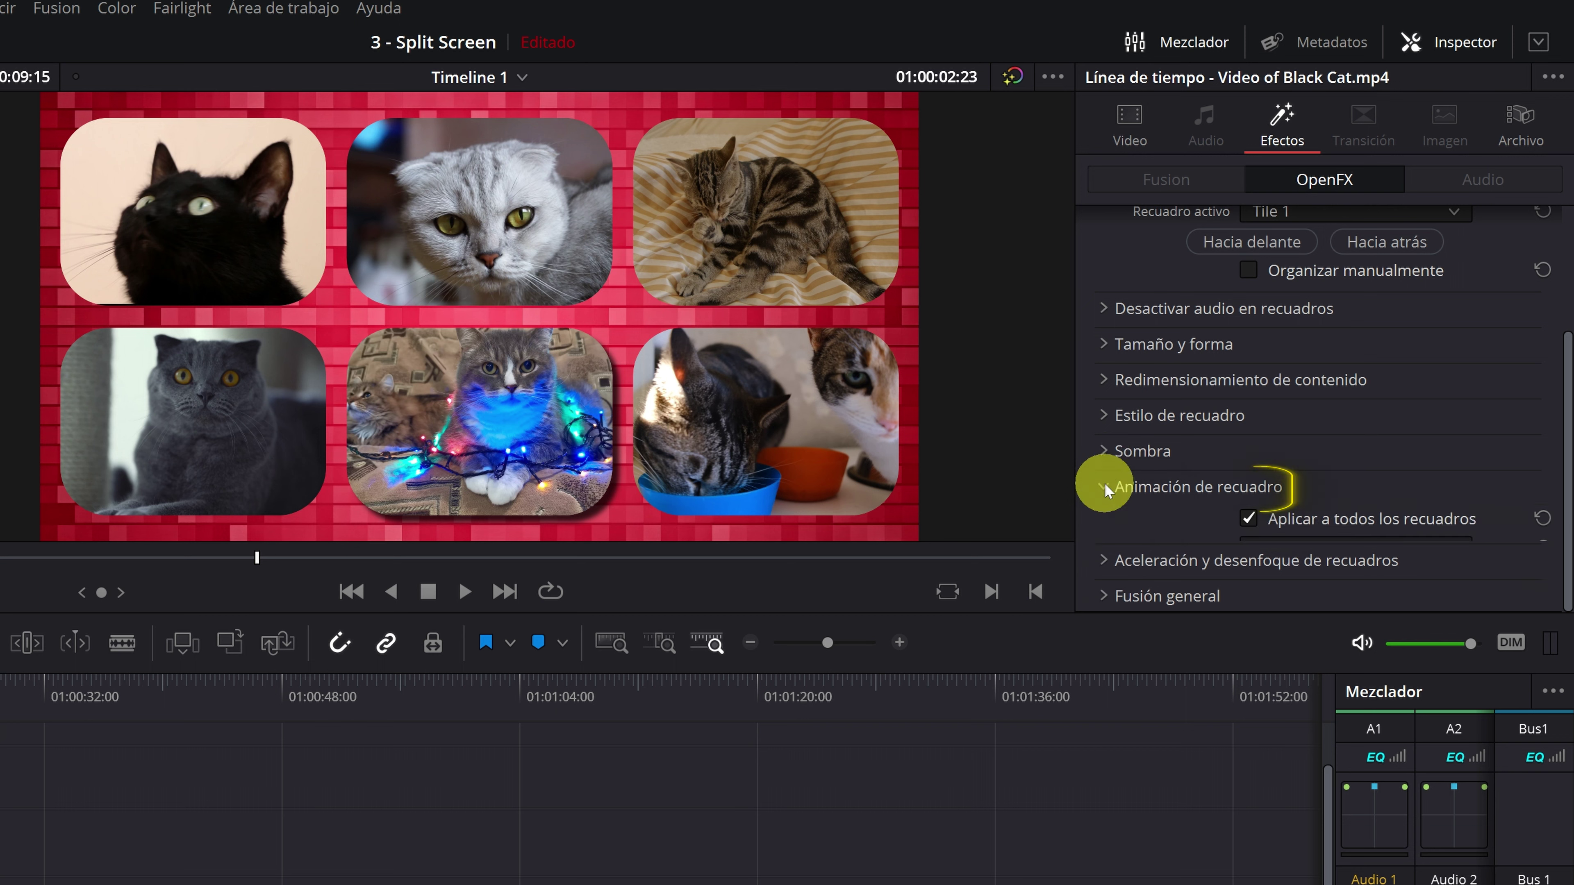
scroll(1179, 498, down, 2)
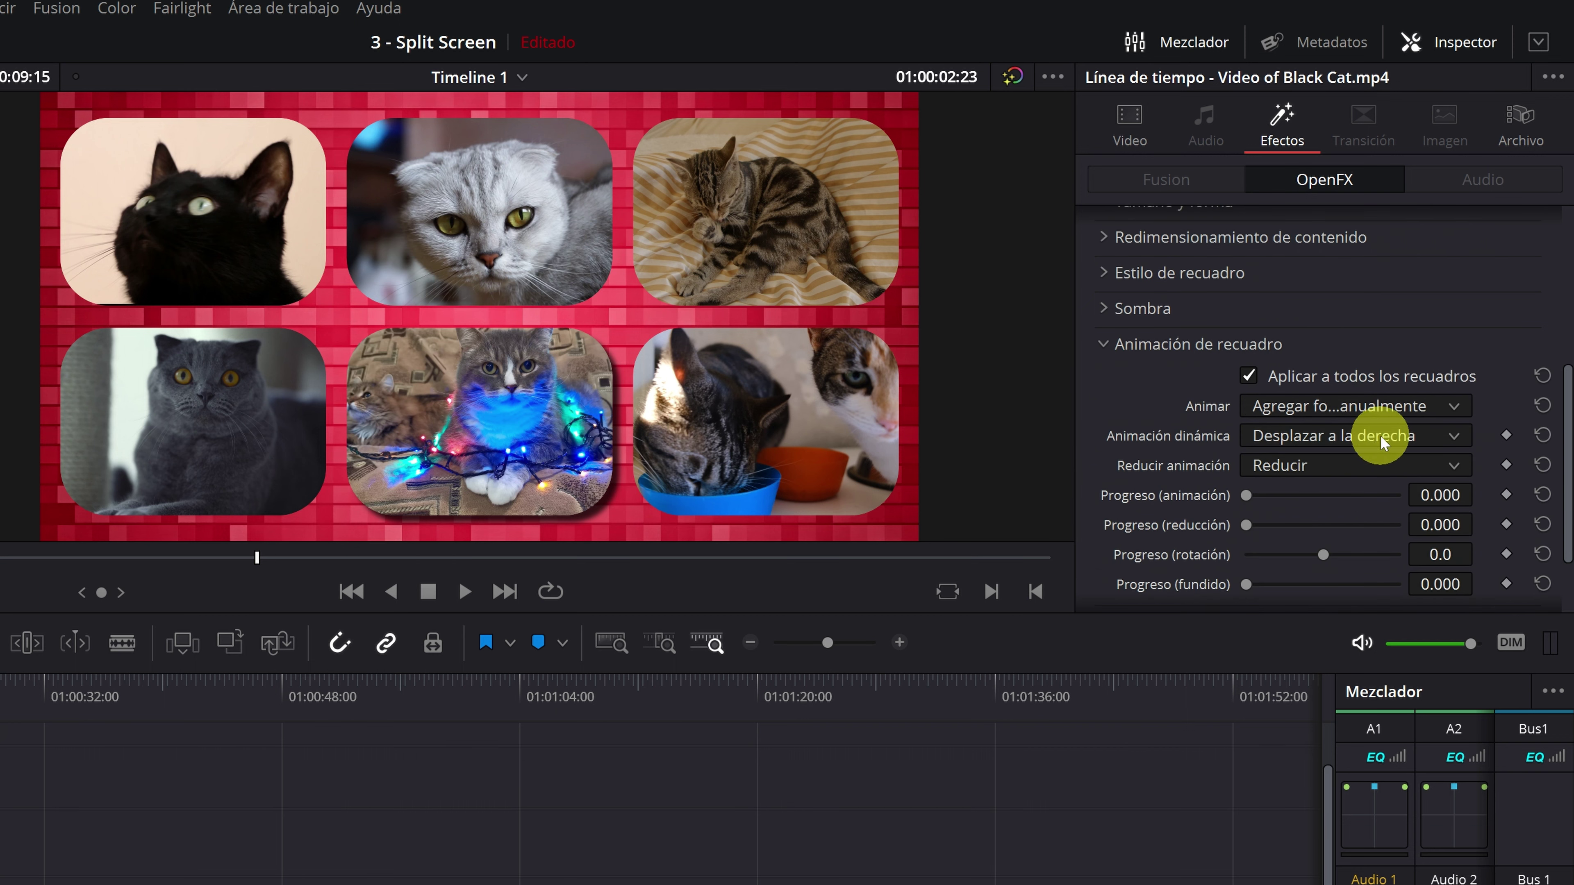
click(1349, 463)
click(1349, 462)
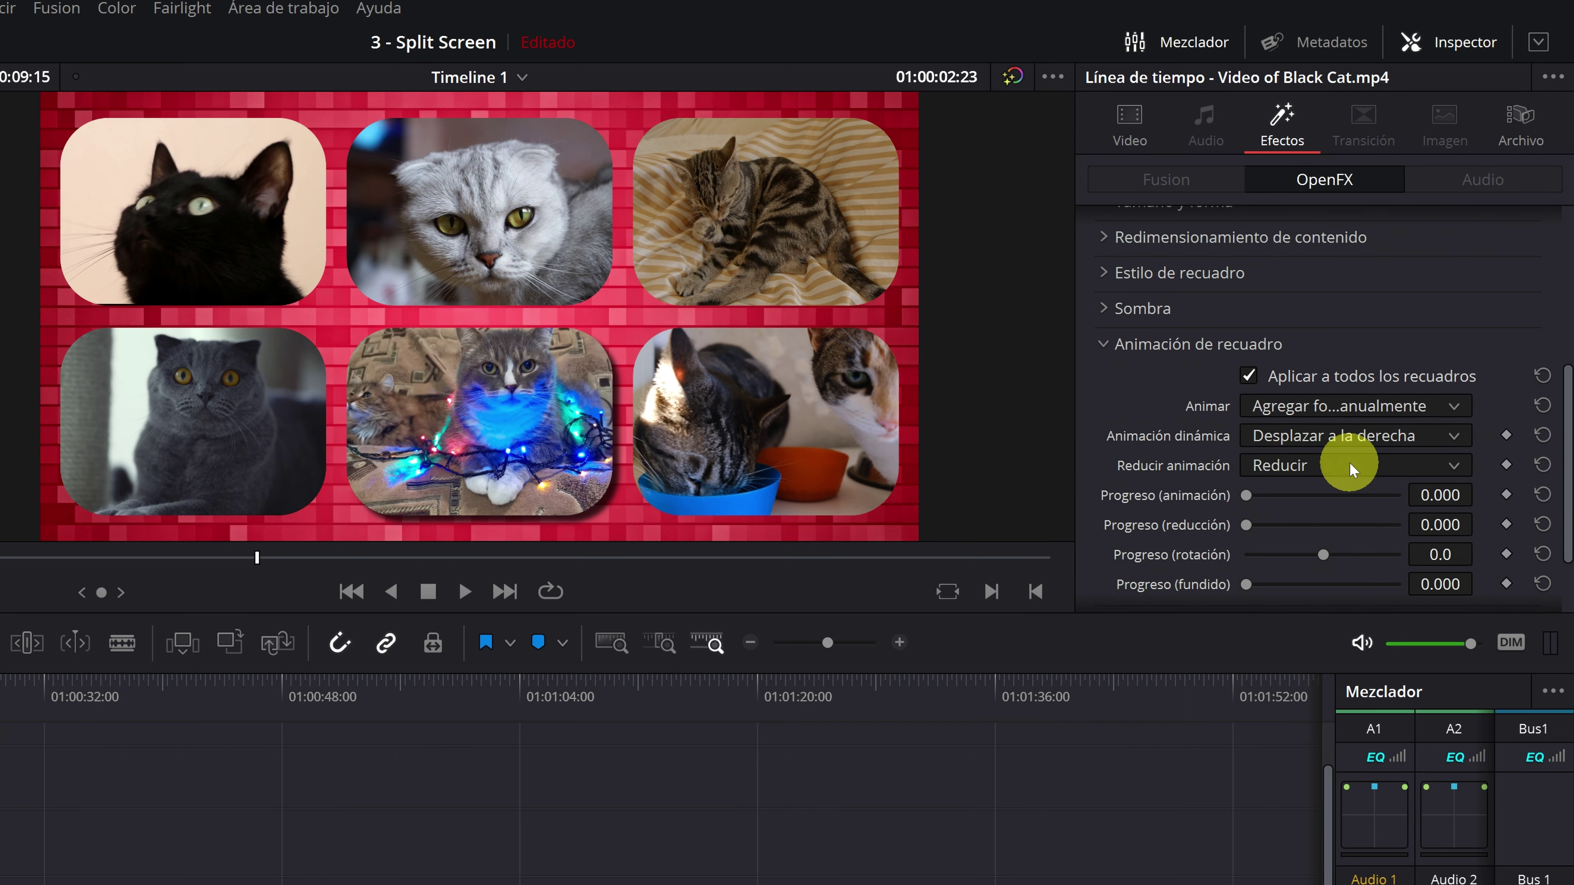
click(1355, 413)
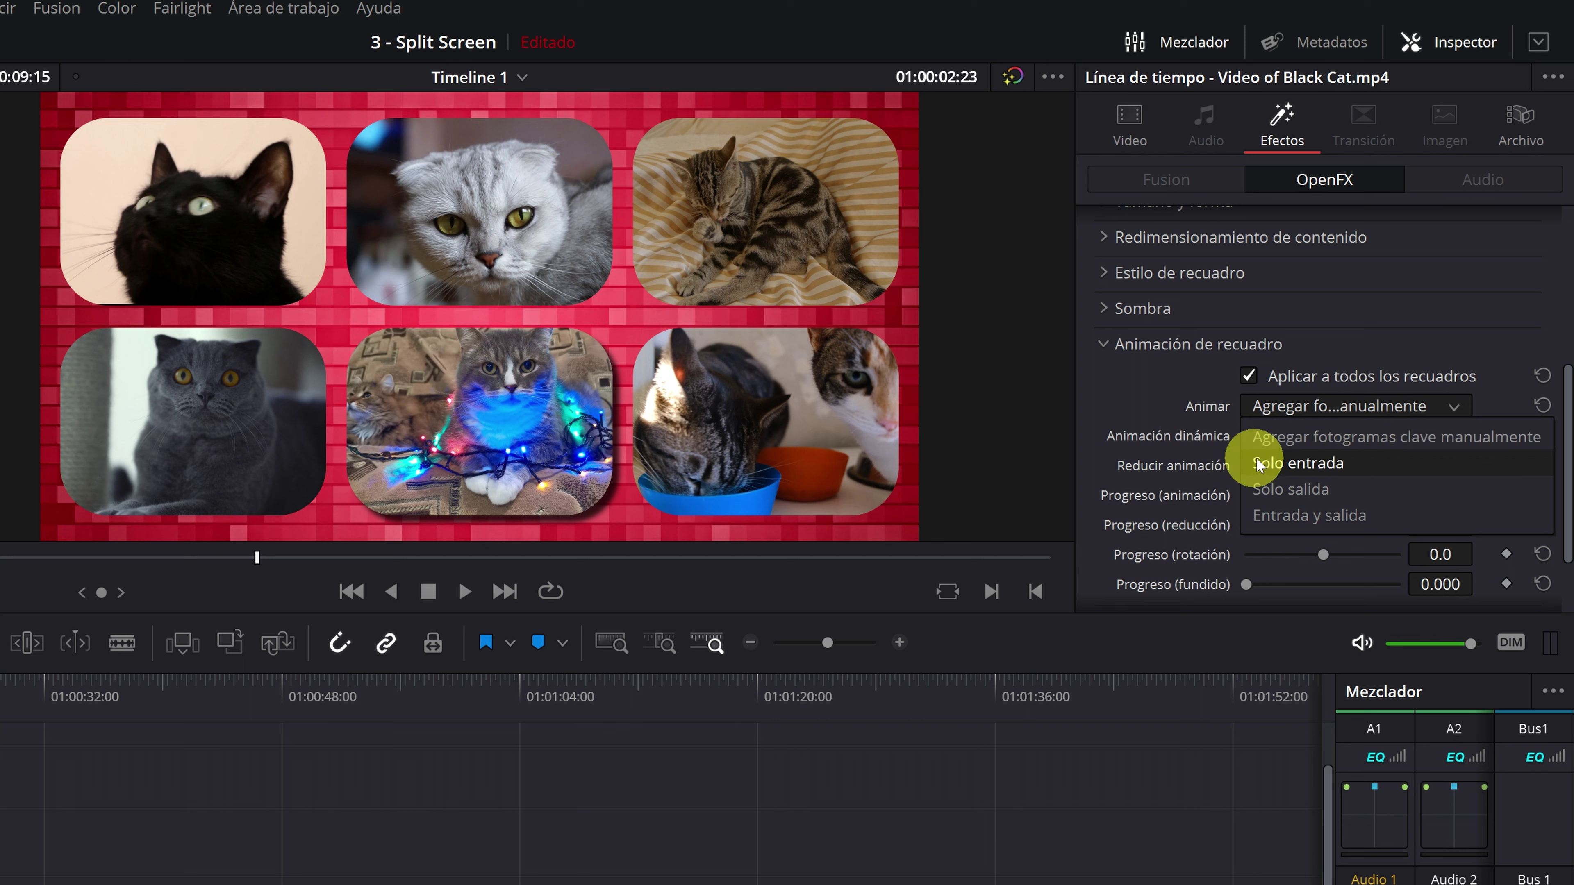
click(1305, 468)
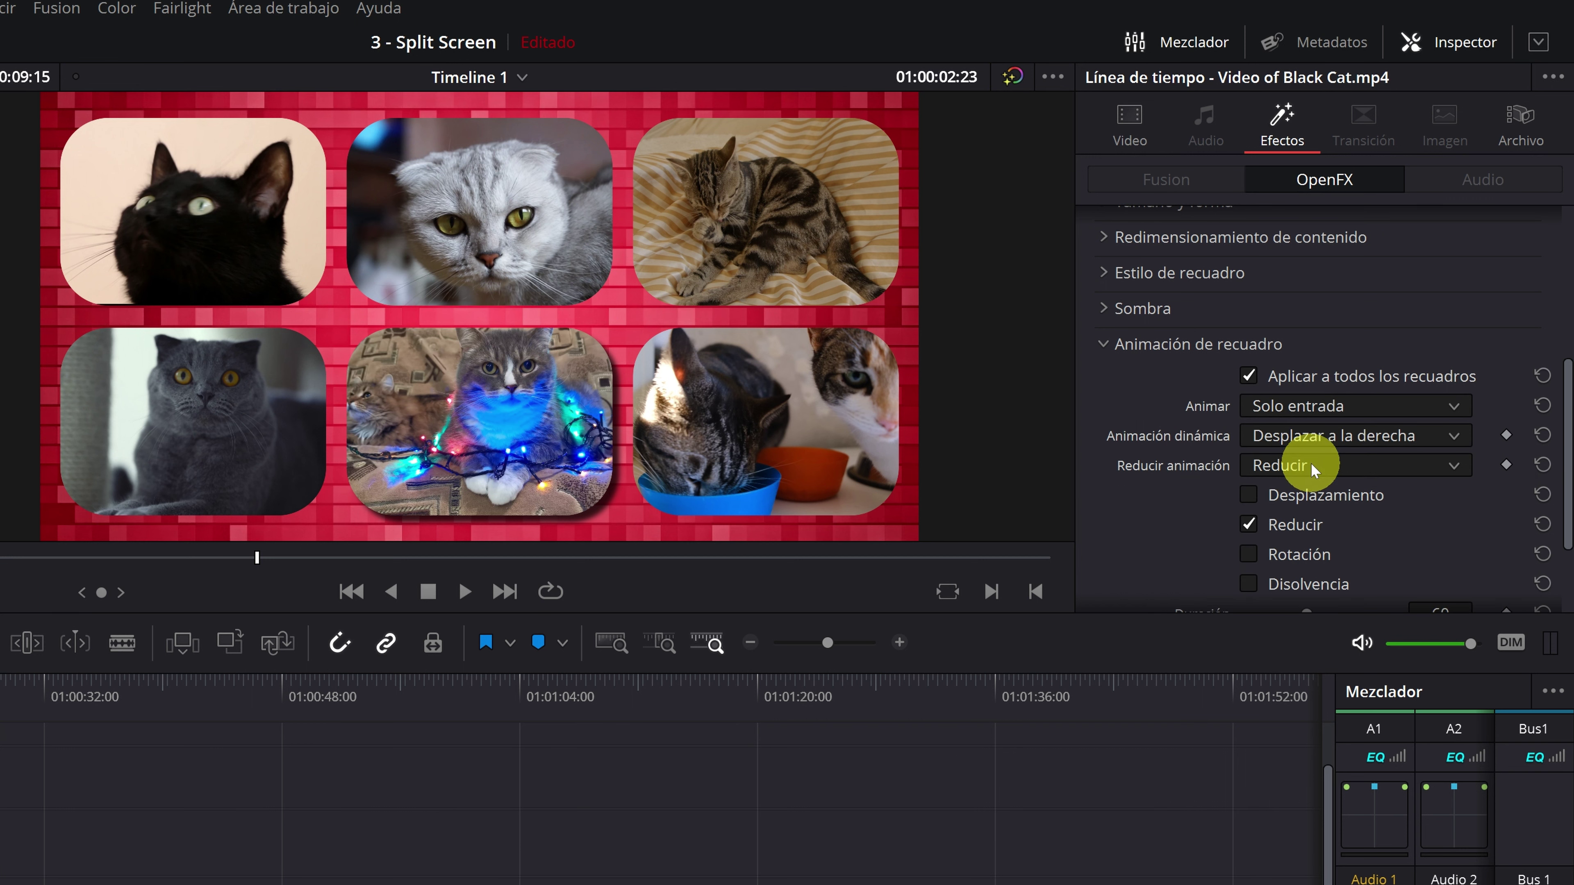
click(1337, 435)
click(1331, 521)
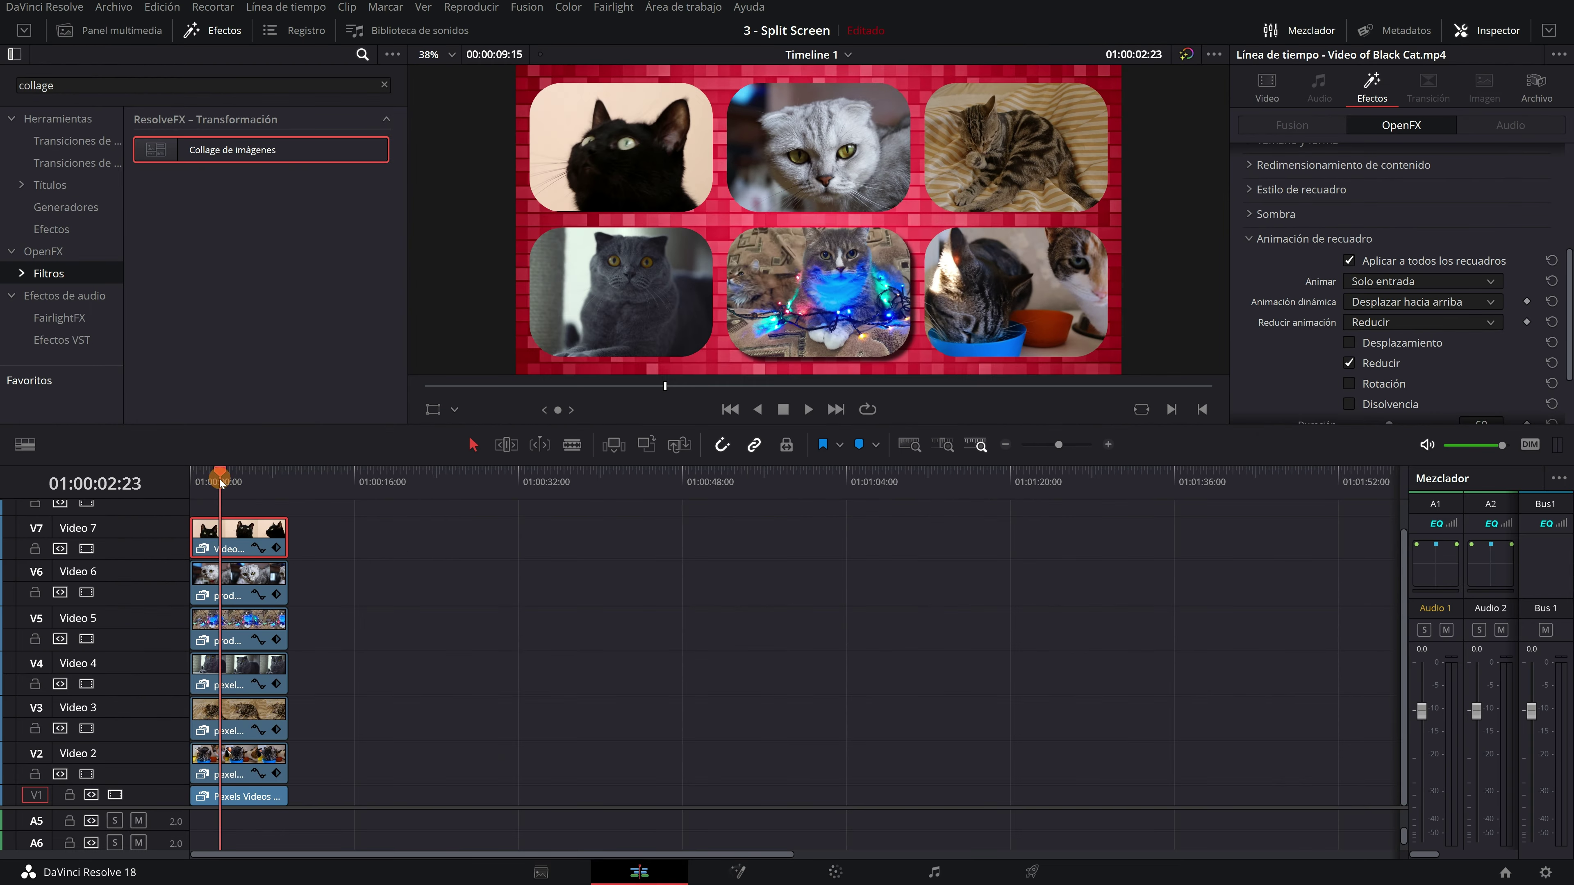
Preview the entry animation from the start, then move the red background clip onto V2 near 01:00:30.
drag(220, 483, 194, 478)
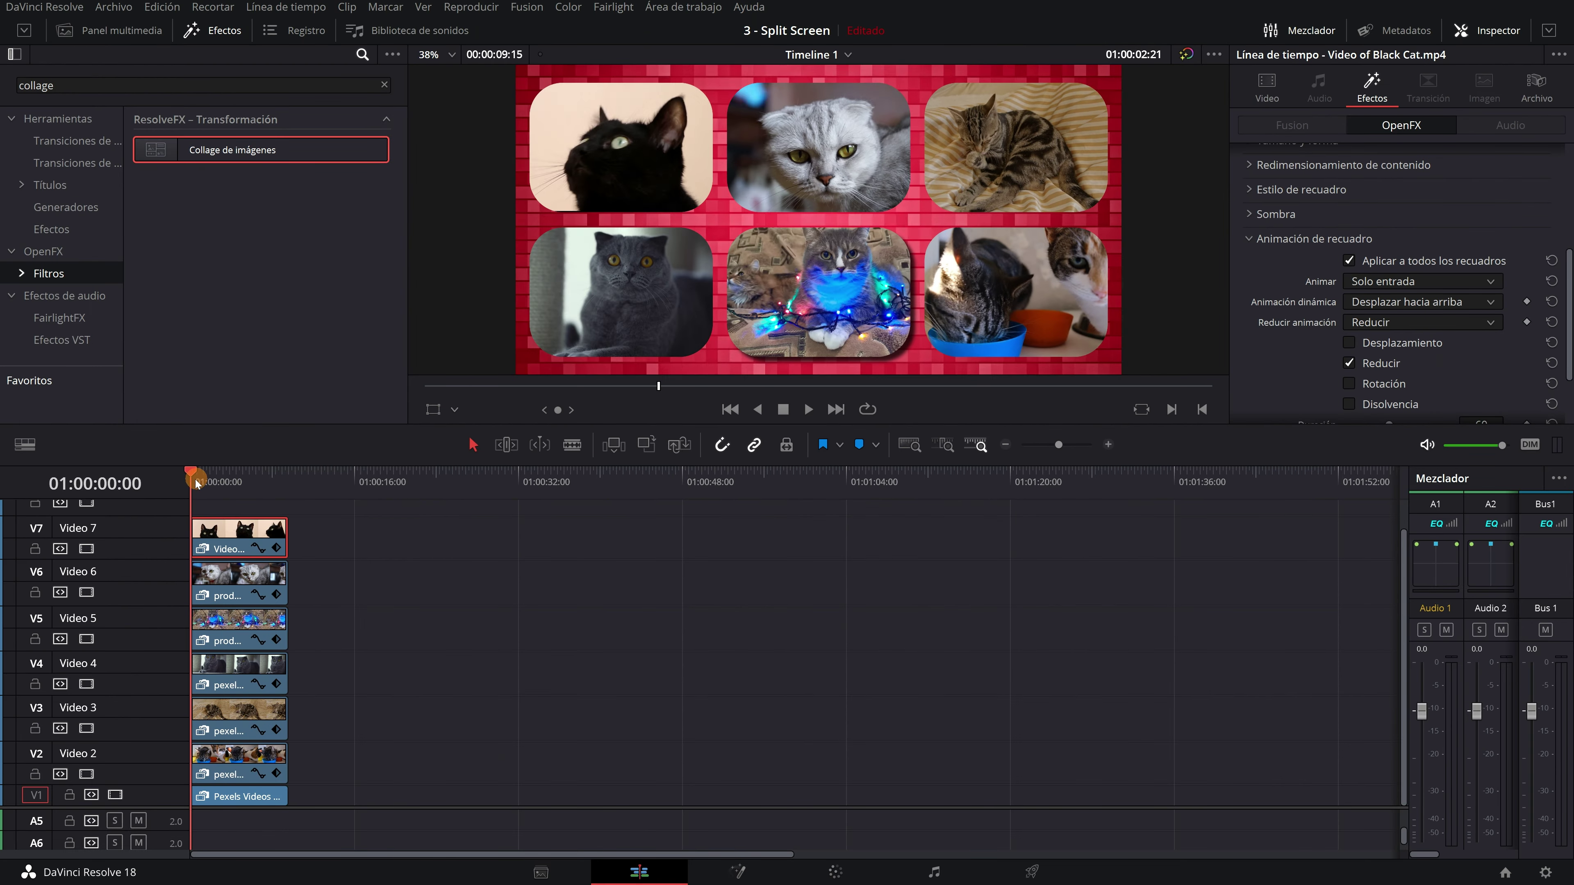
key(space)
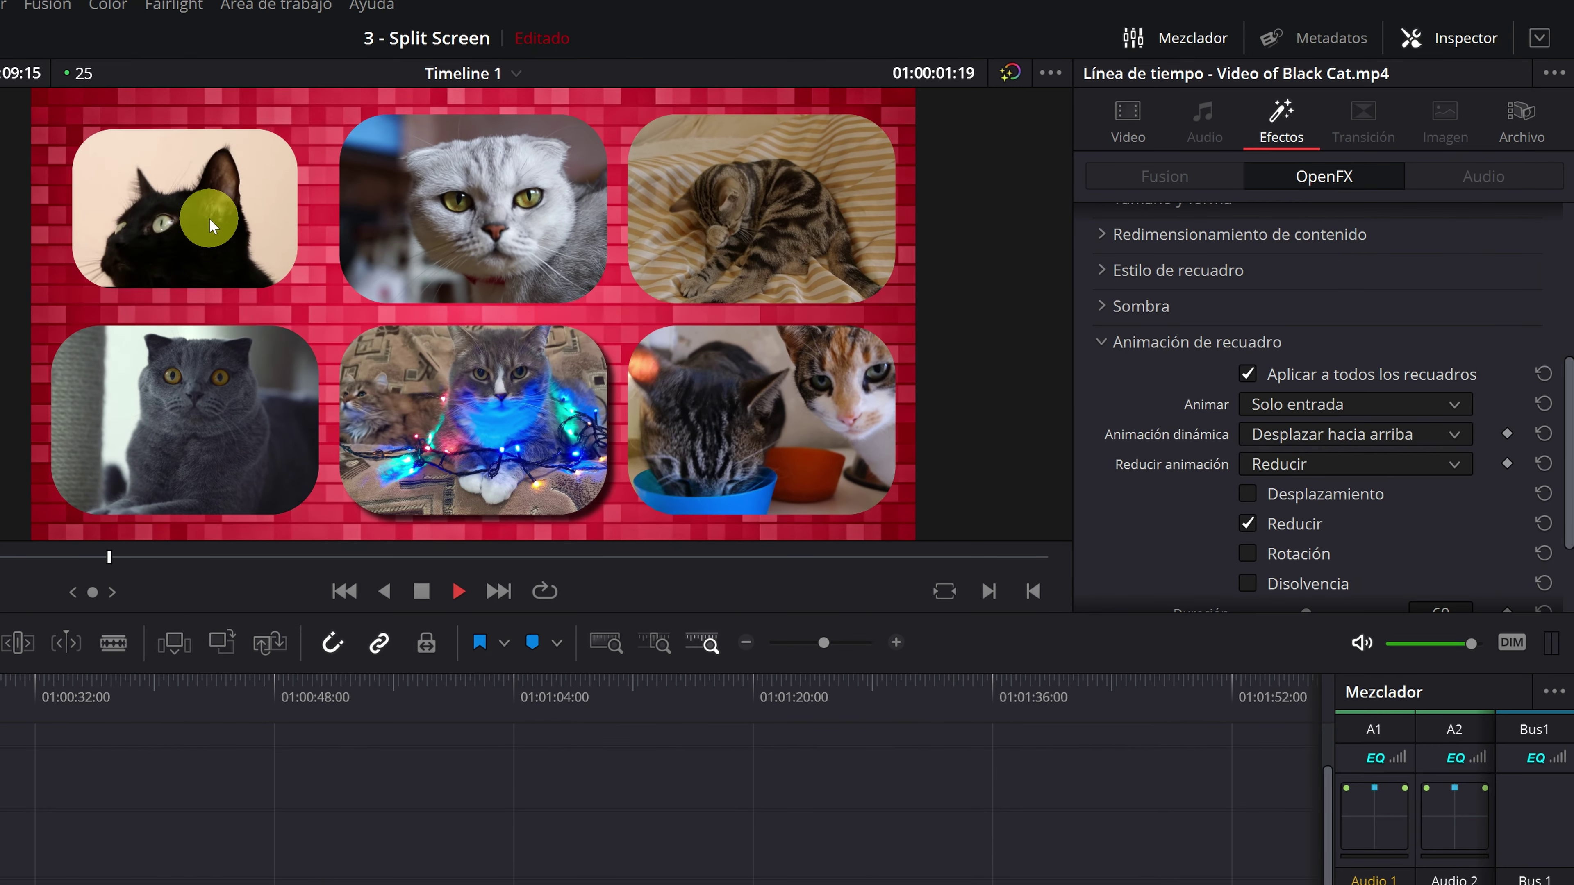
key(space)
click(247, 798)
drag(238, 799, 561, 766)
Place Pexels Videos 2776522.mp4 from the Media Pool onto V1 under the collage, then rewind to the start.
click(64, 30)
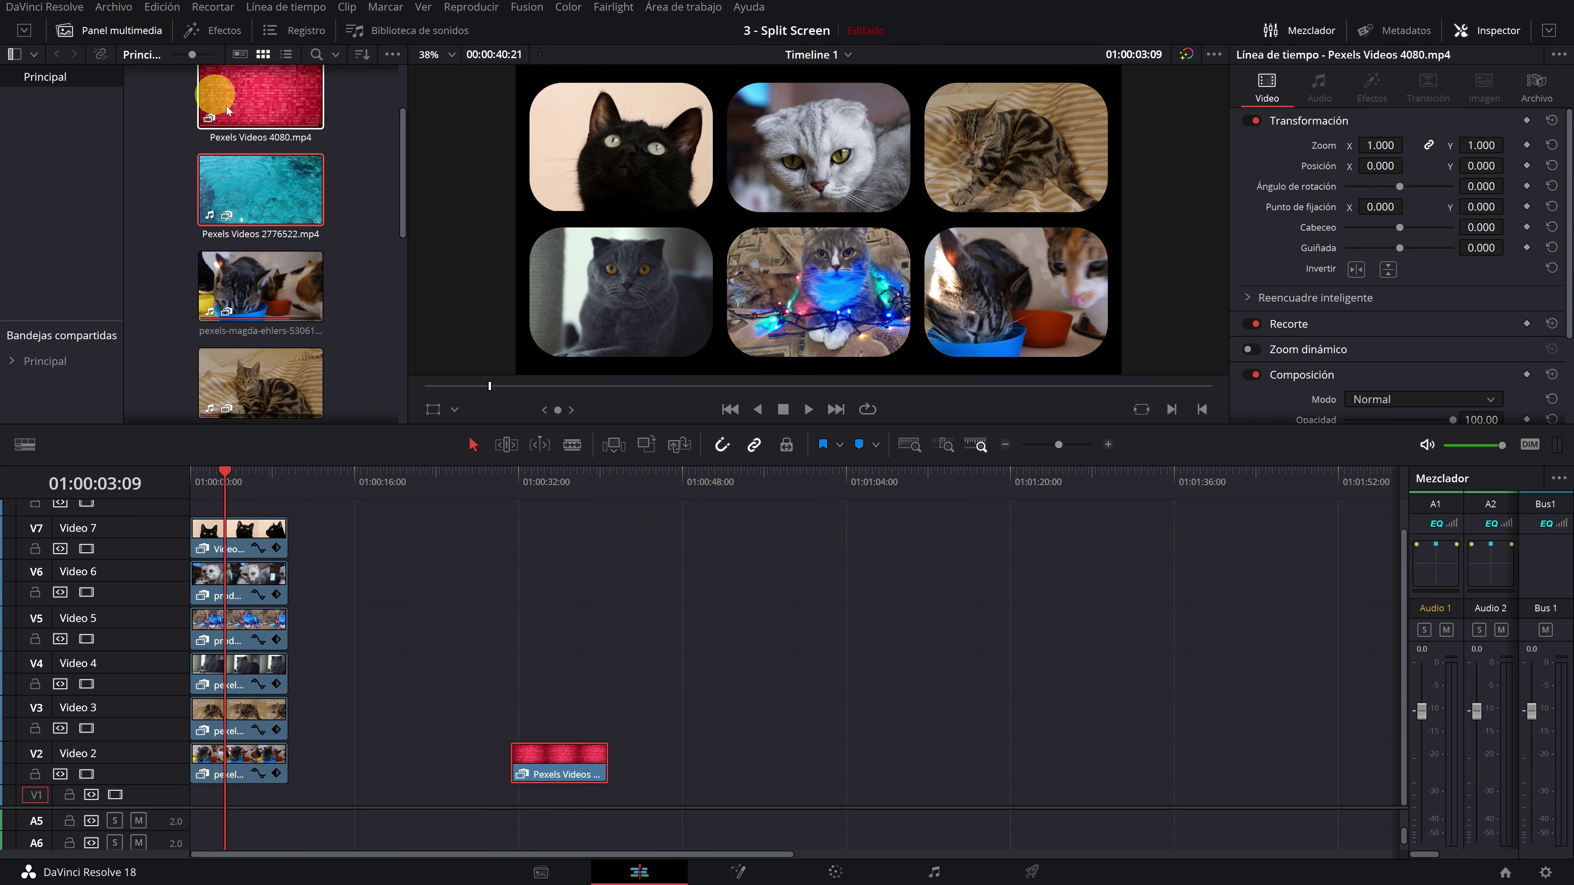
drag(250, 196, 265, 804)
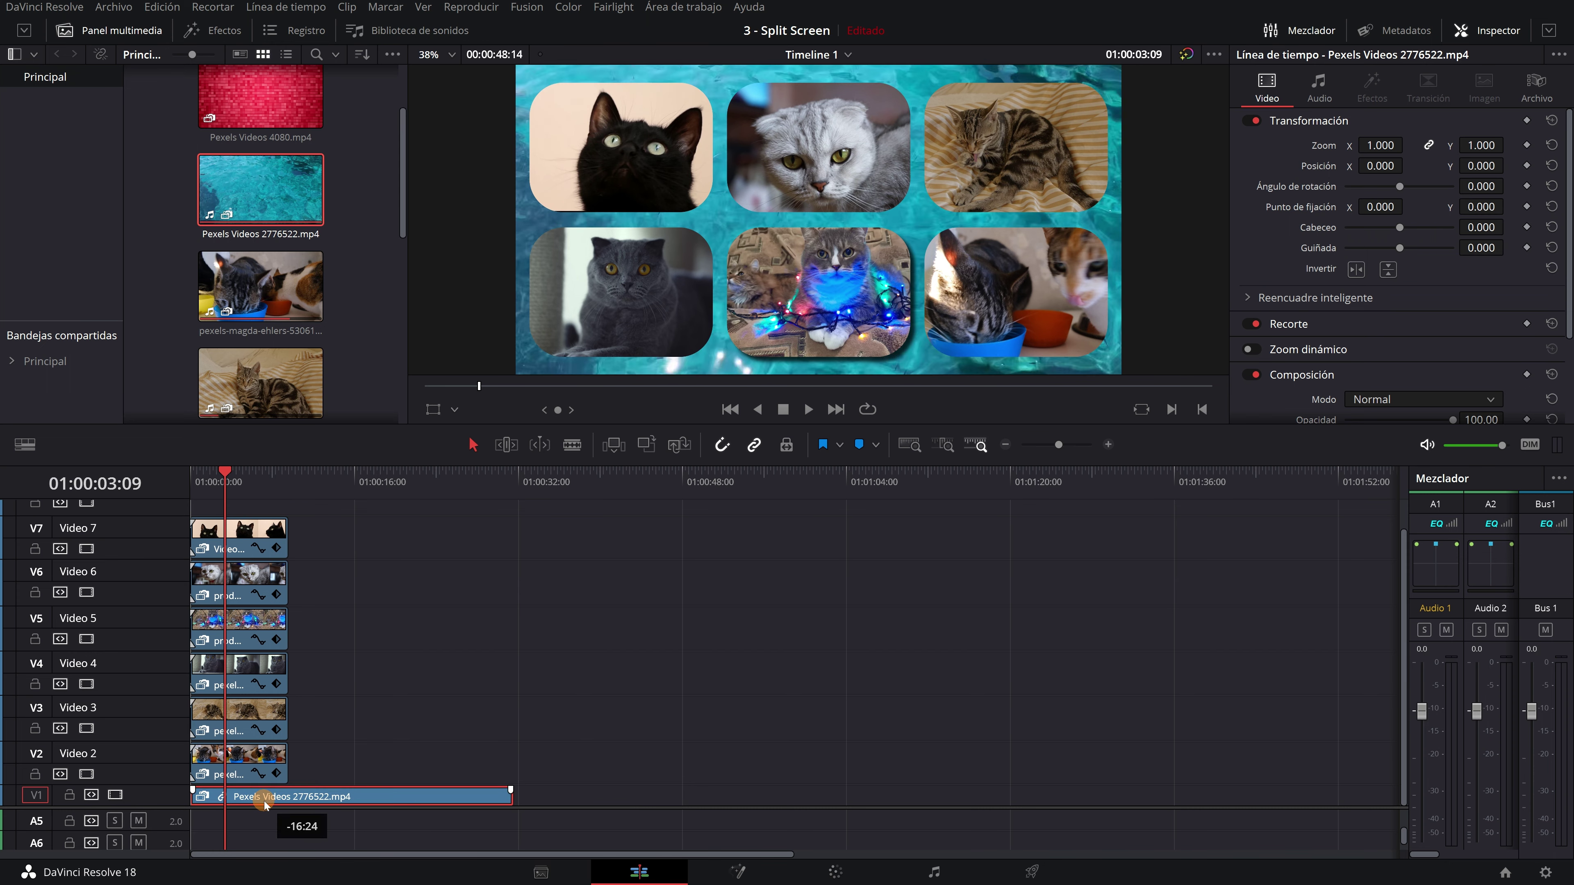
drag(218, 474, 148, 484)
key(space)
key(ctrl+f)
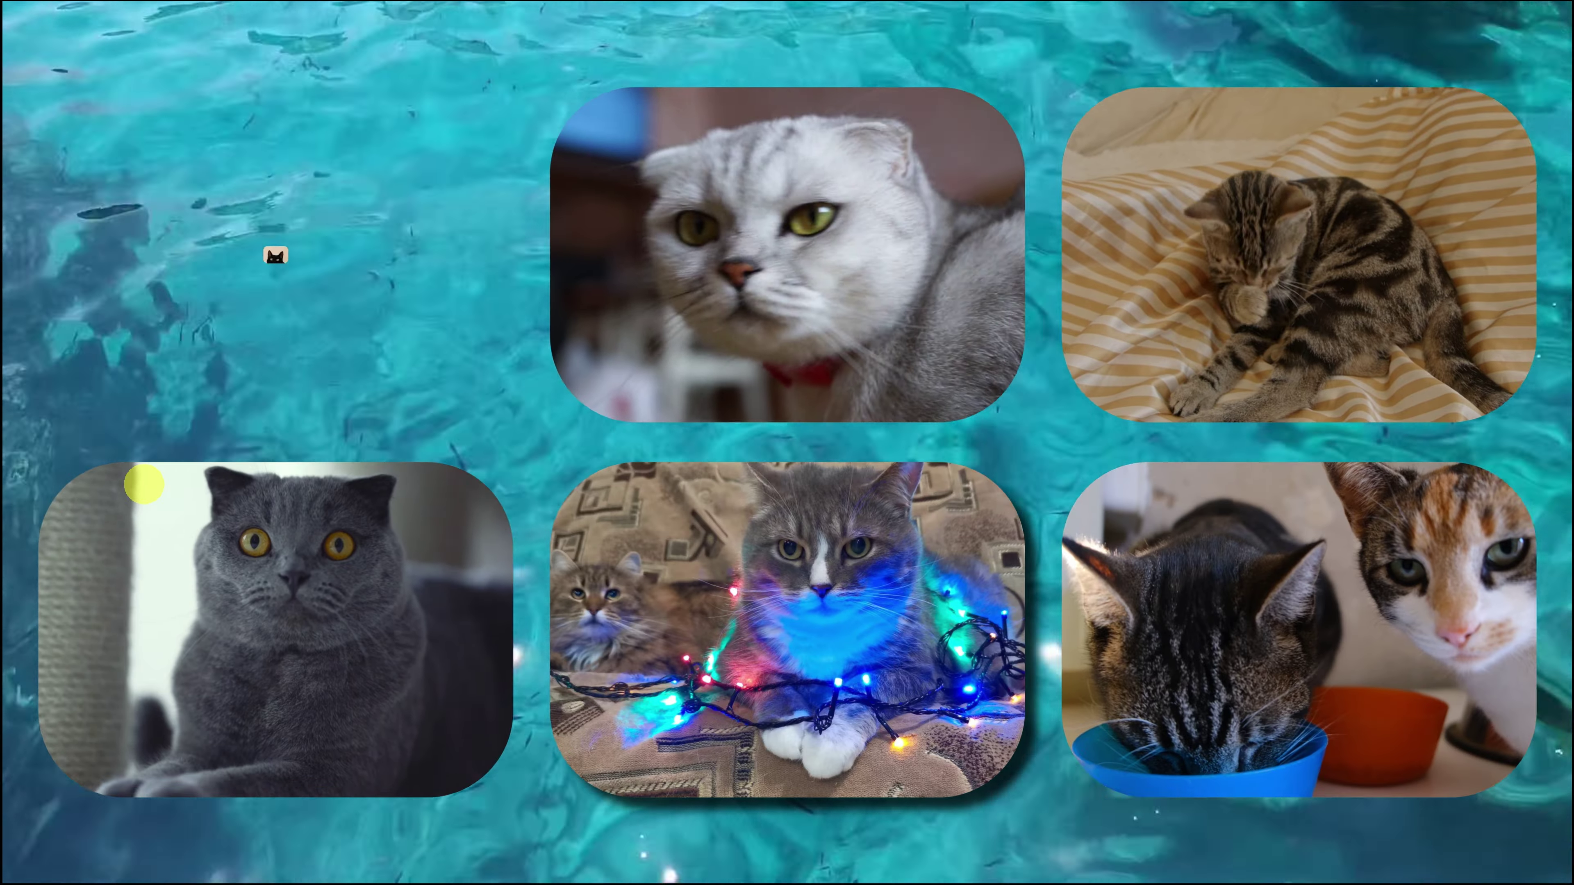